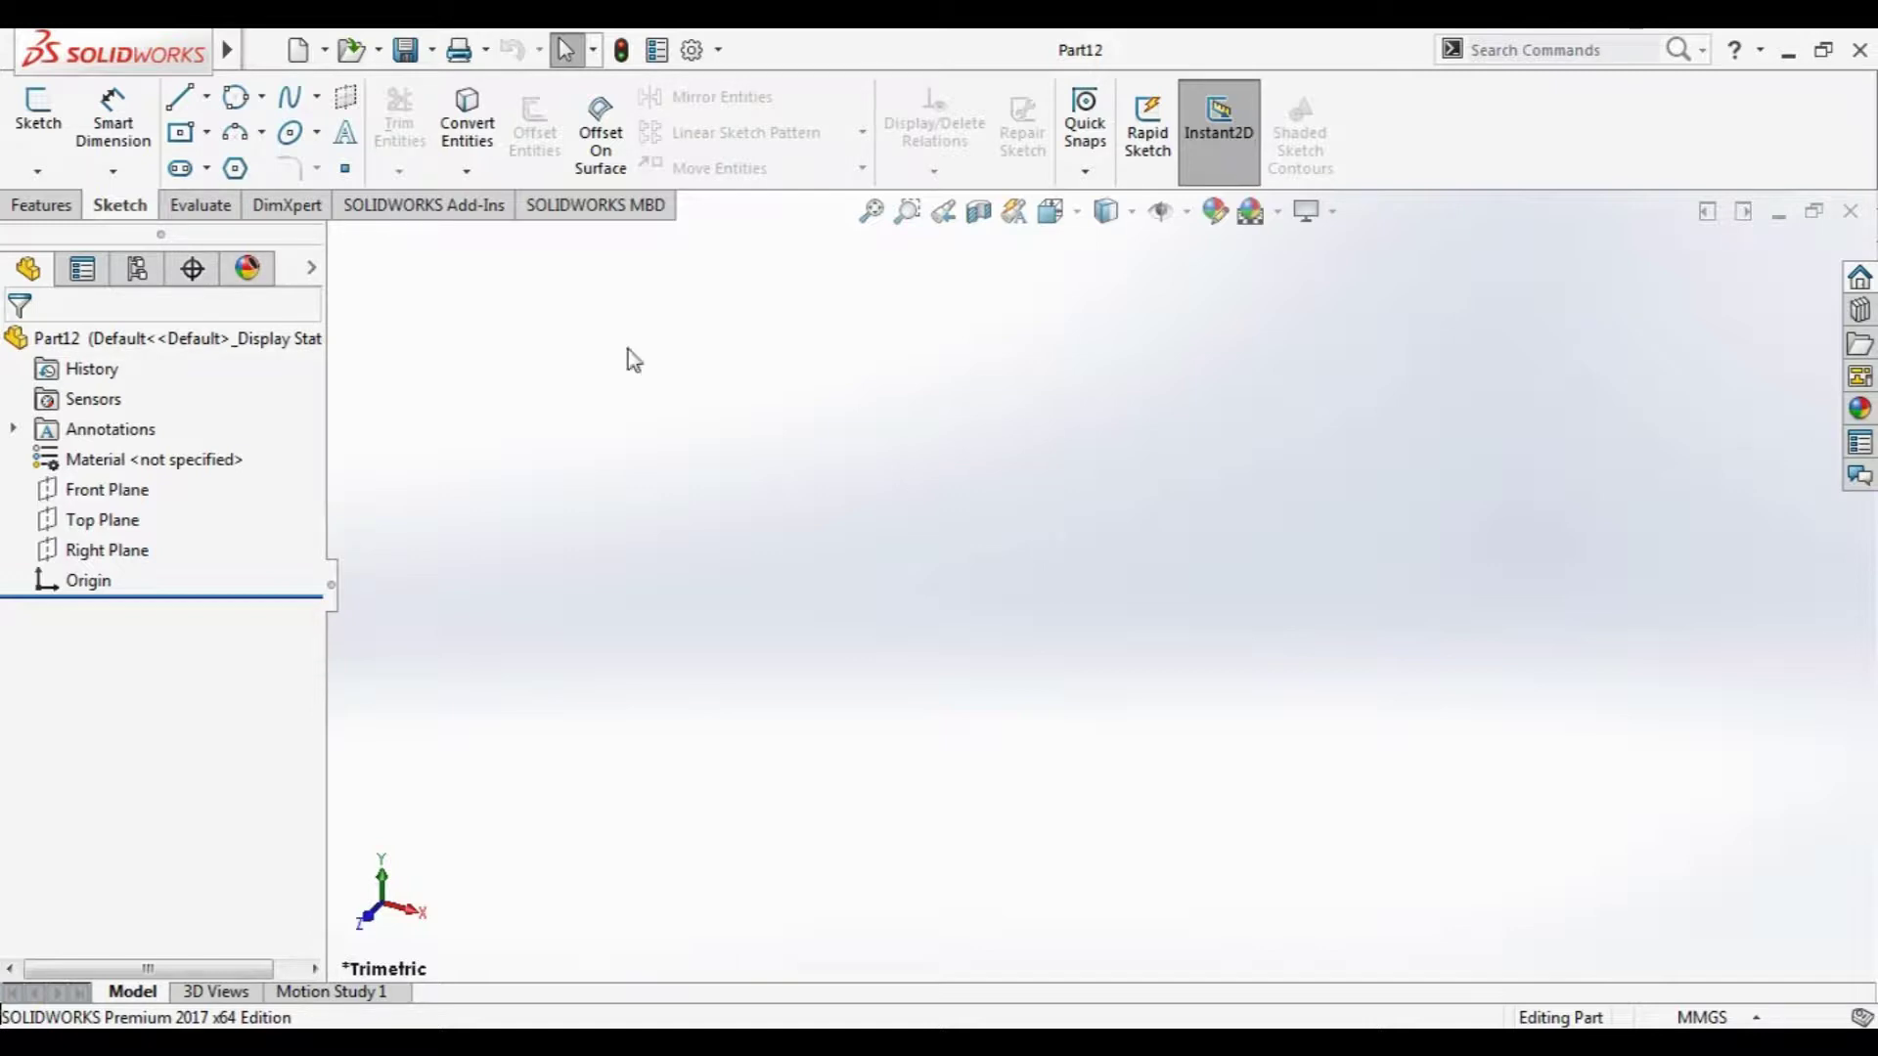
- Open a new sketch, Sketch1, on the Top Plane picked in the FeatureManager tree
click(180, 167)
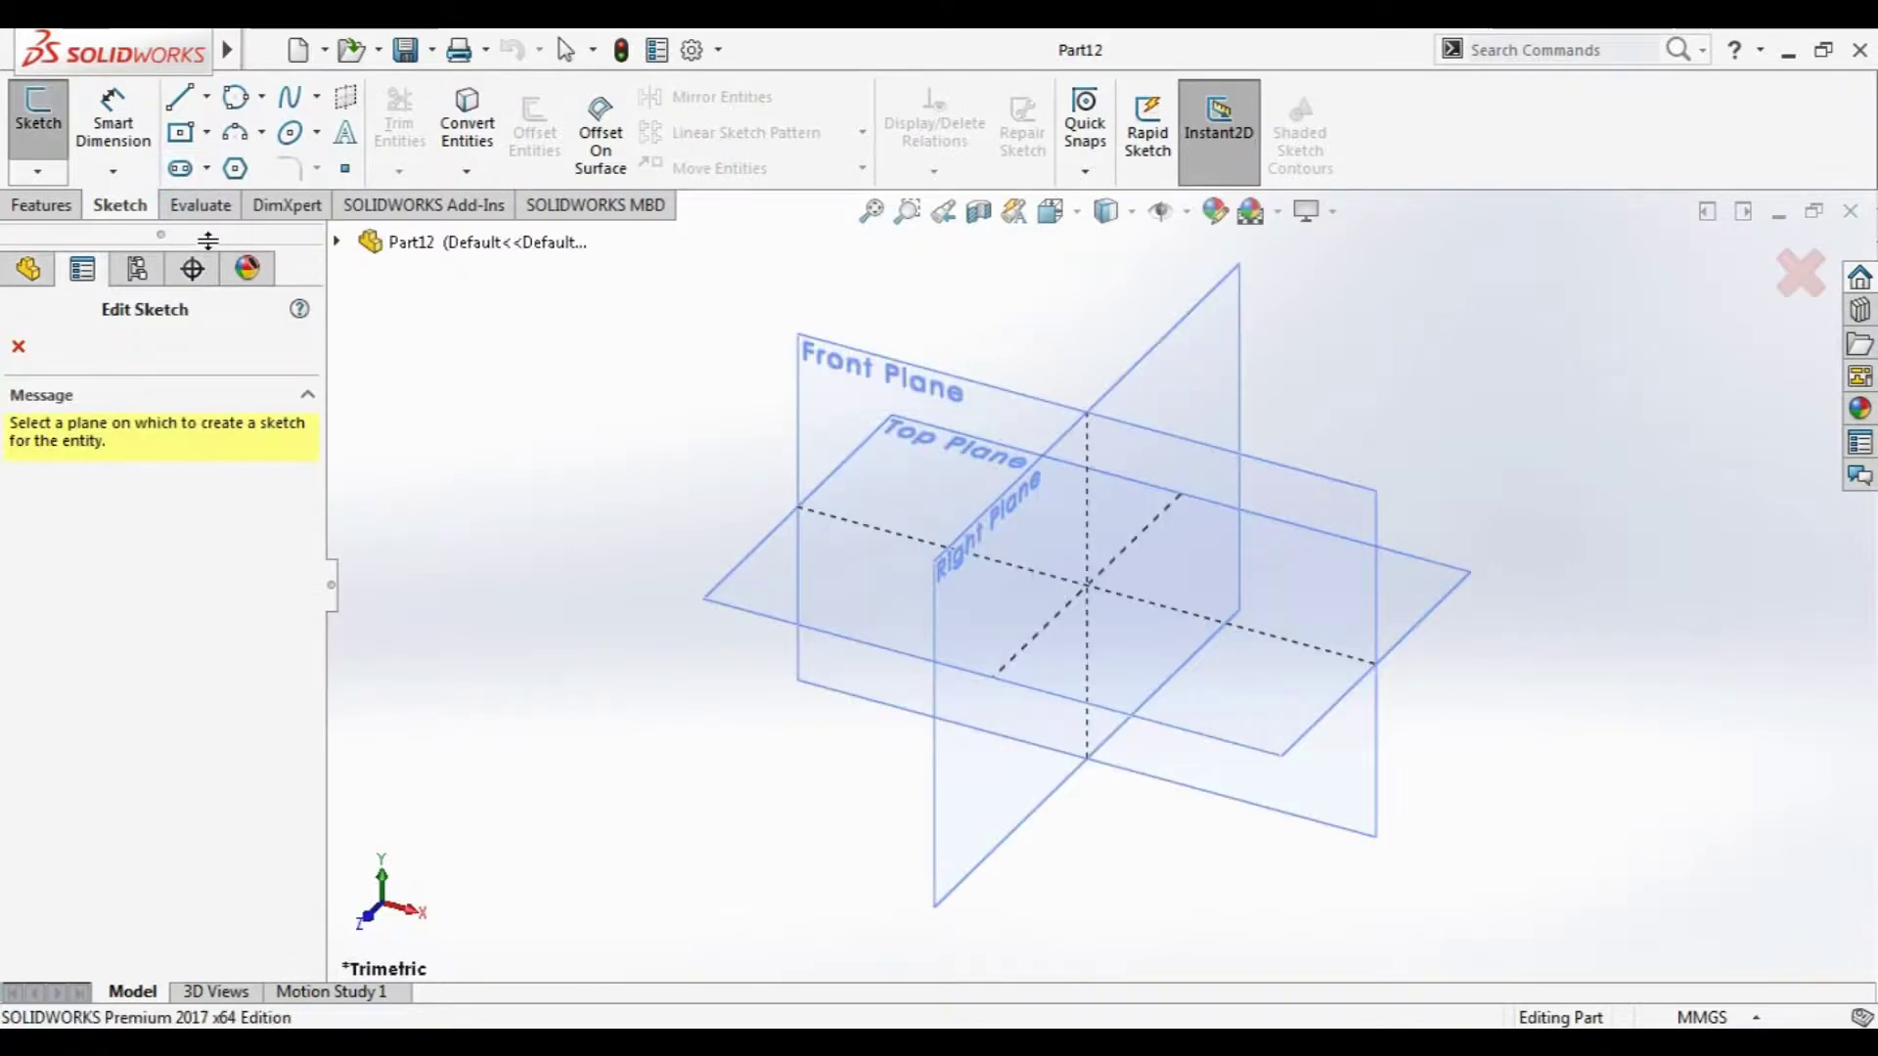
click(22, 347)
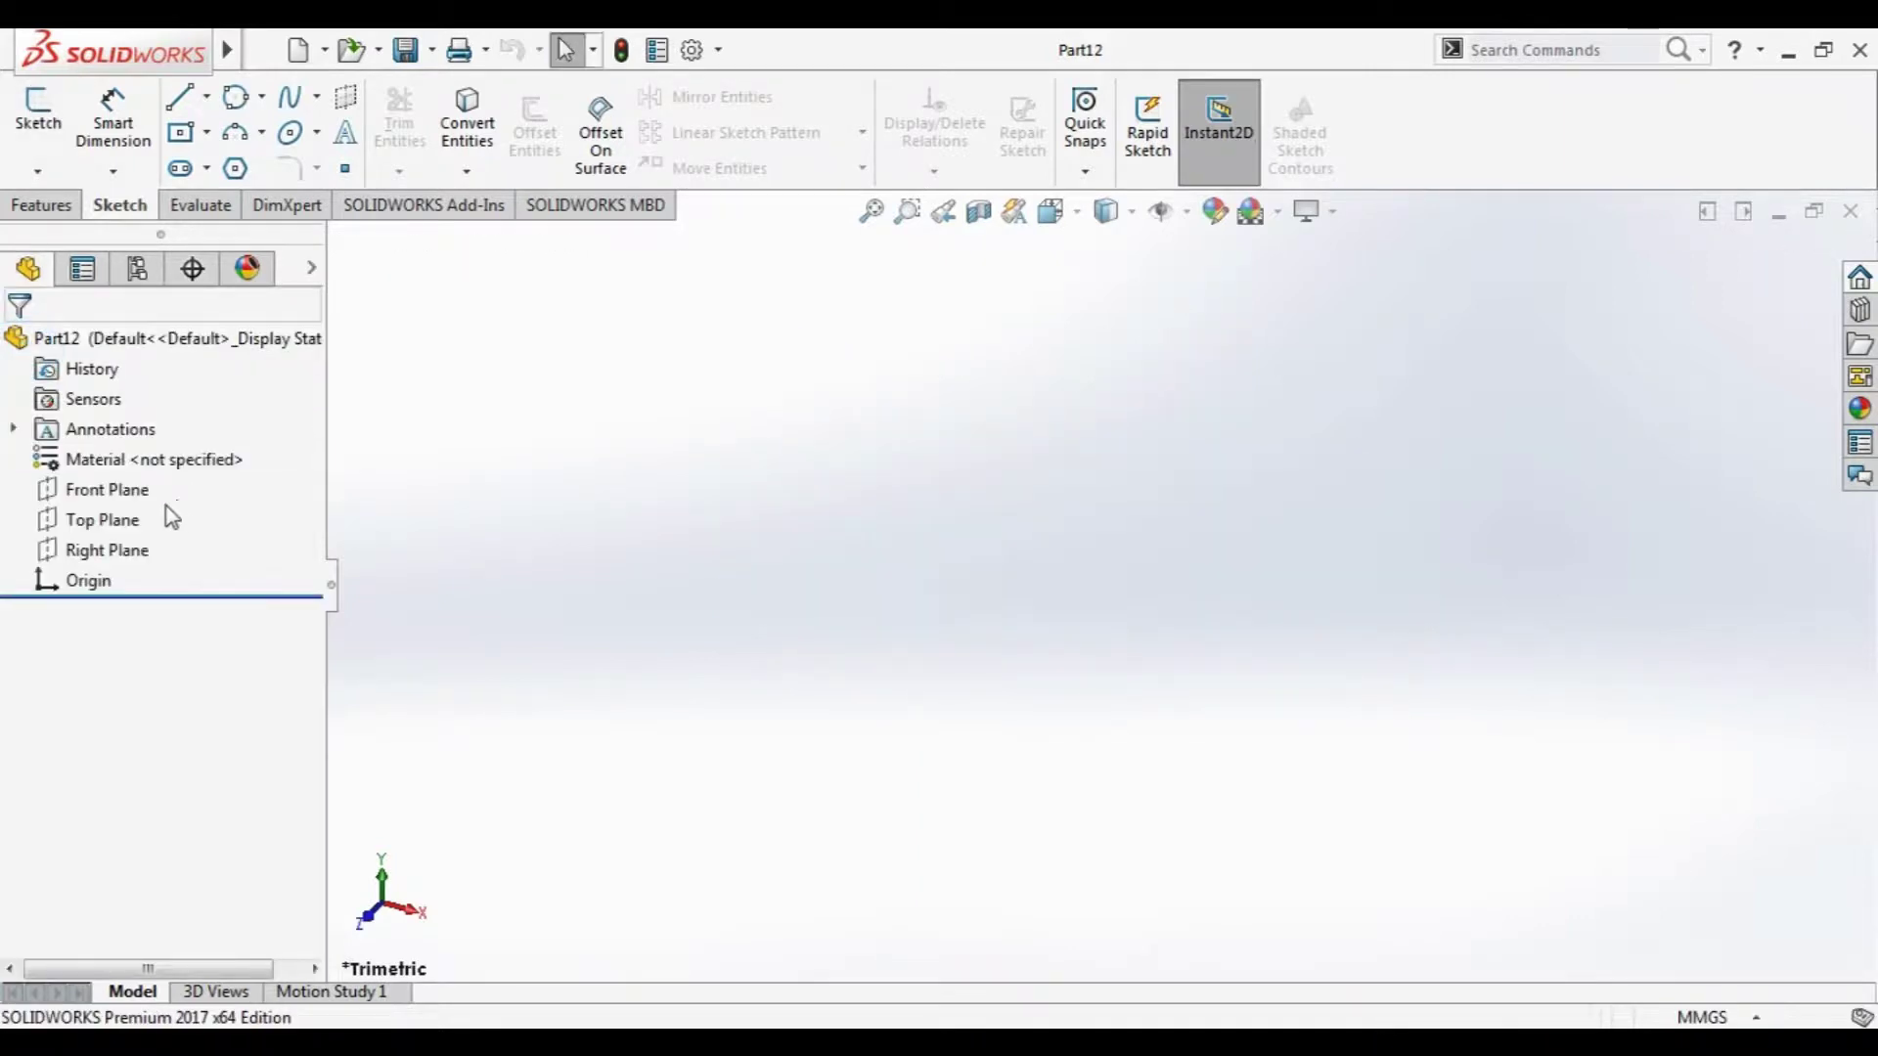
click(100, 519)
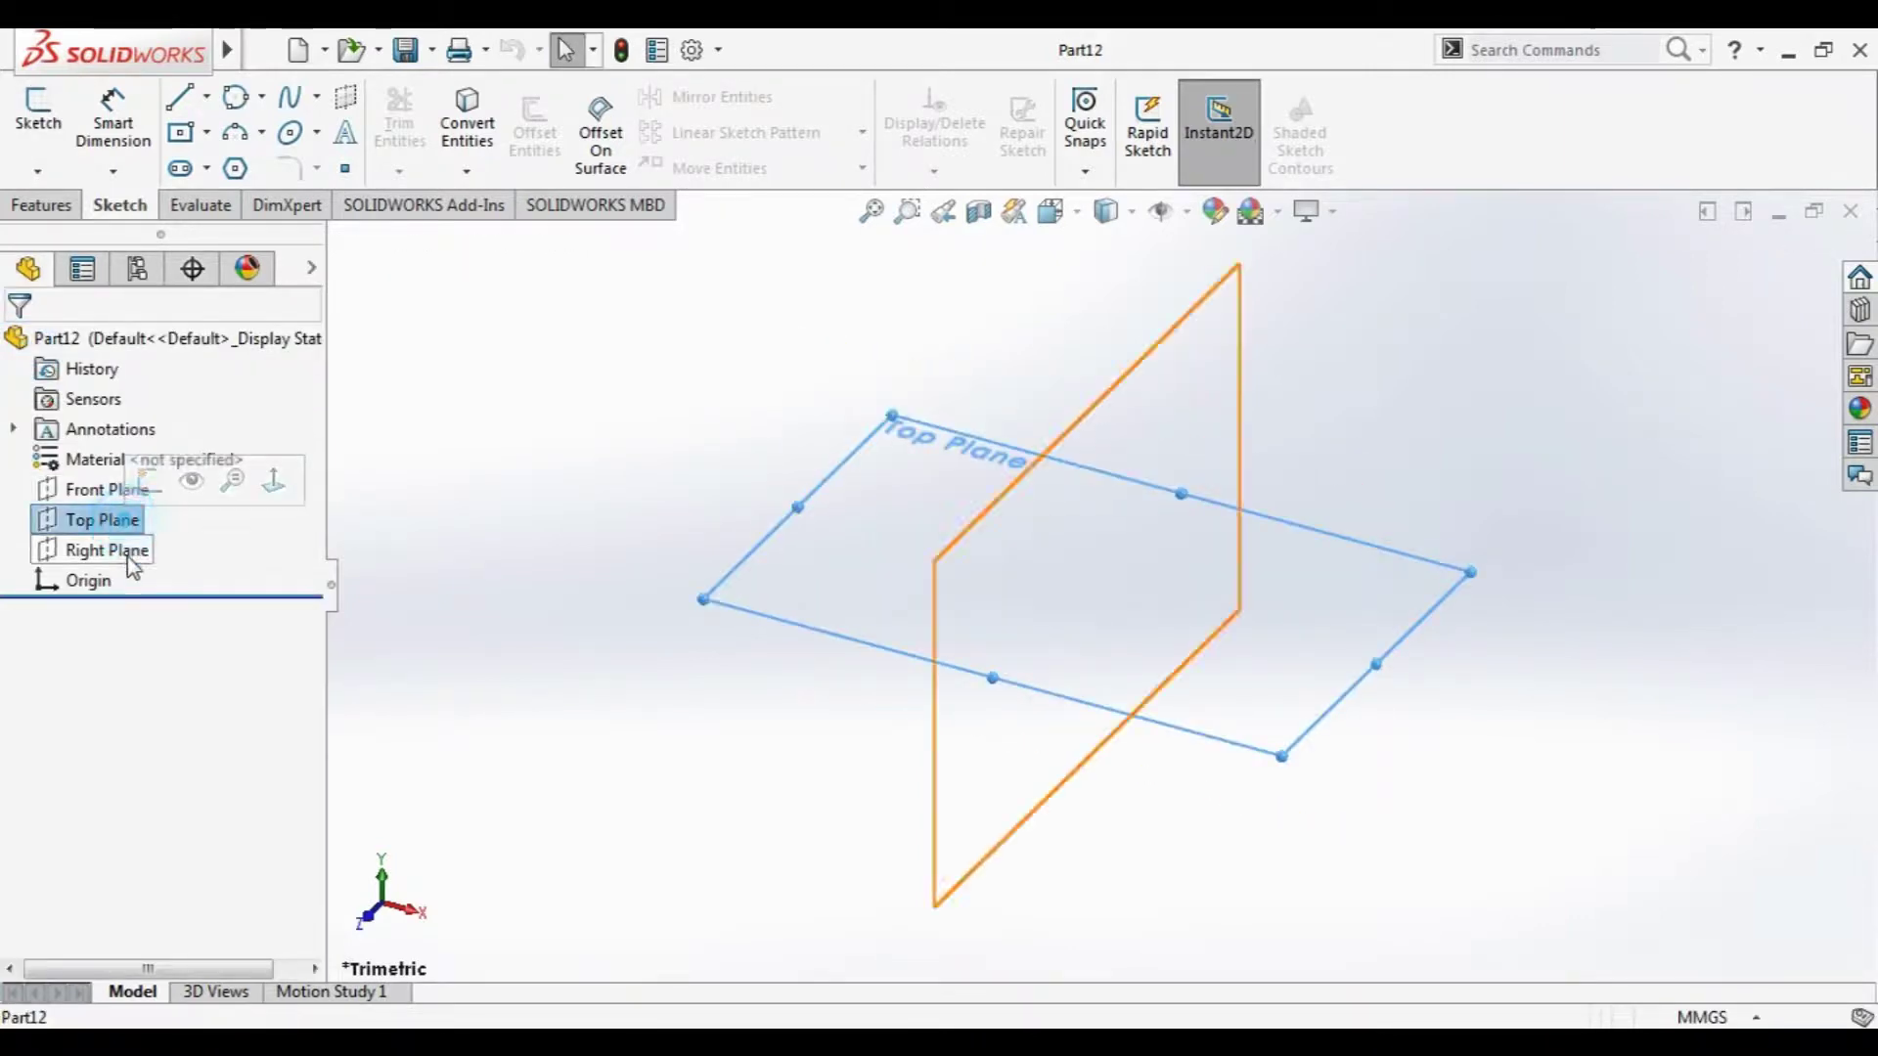
click(146, 482)
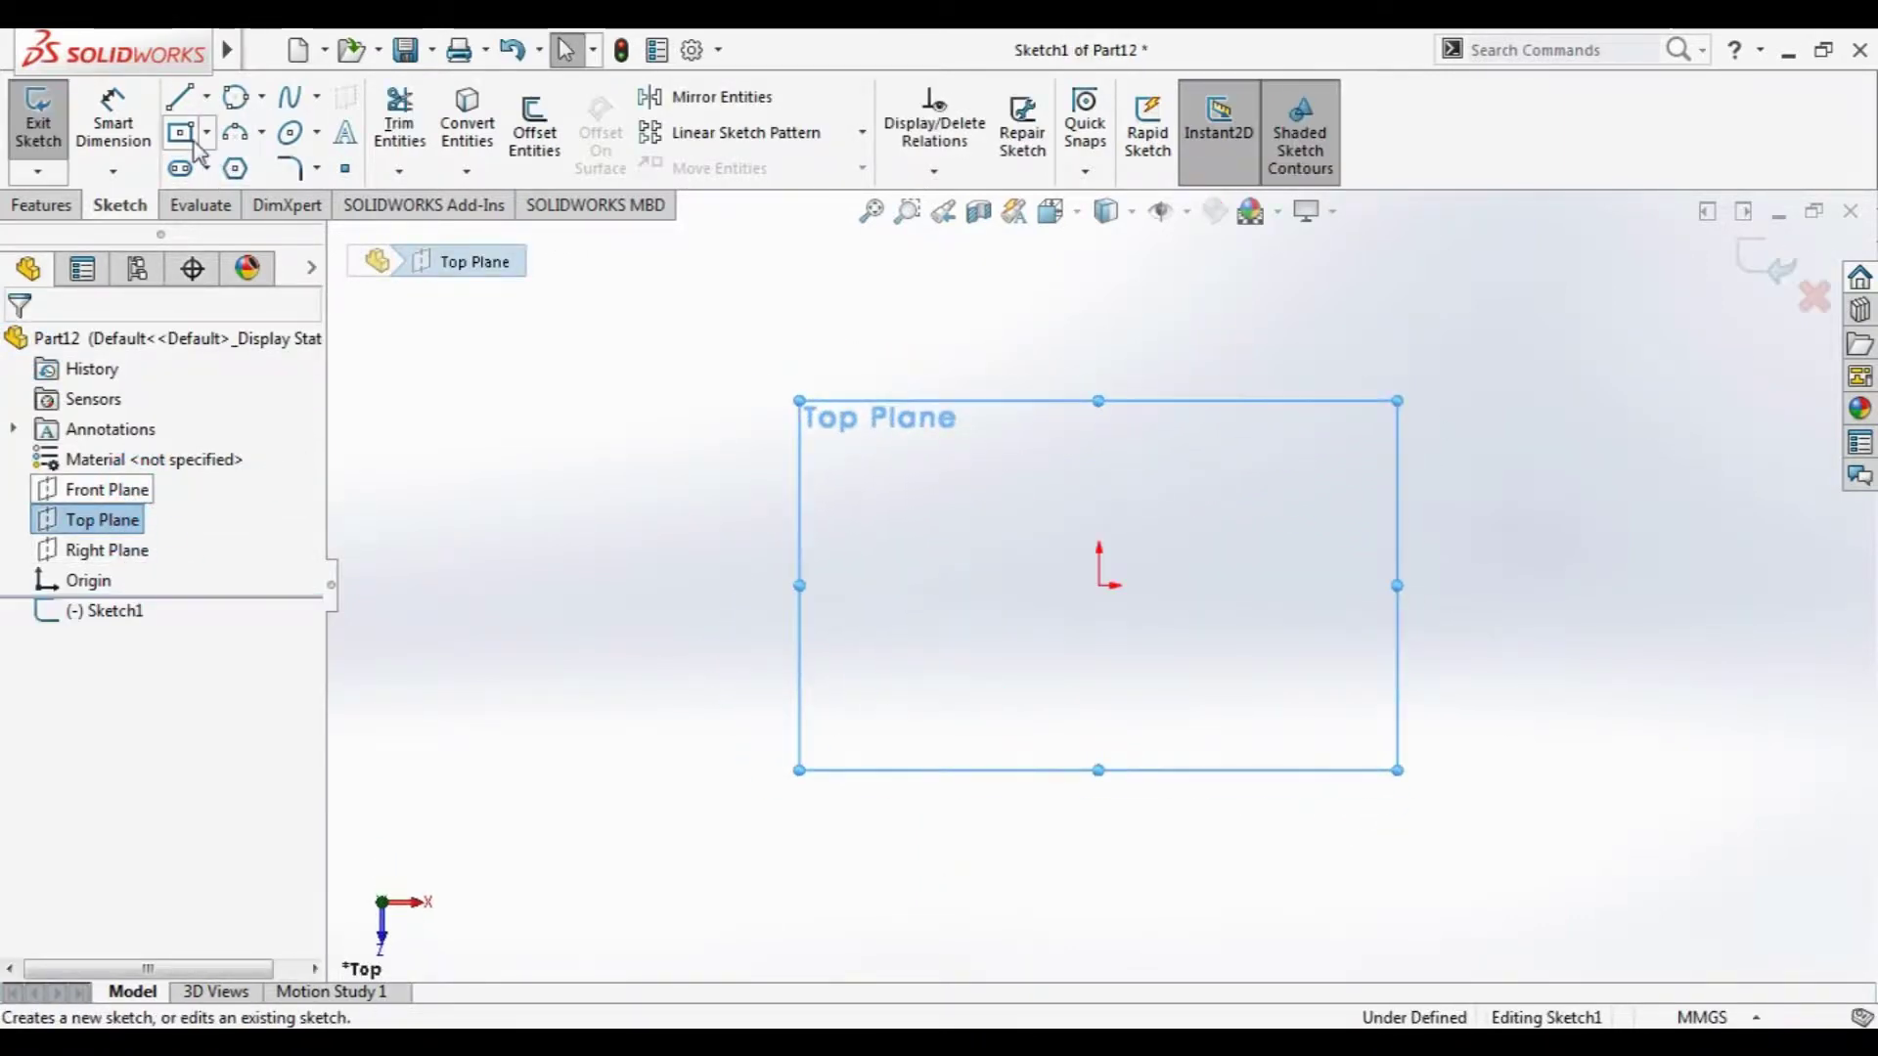
- Draw a straight slot along a horizontal centre line starting left of the origin
click(180, 171)
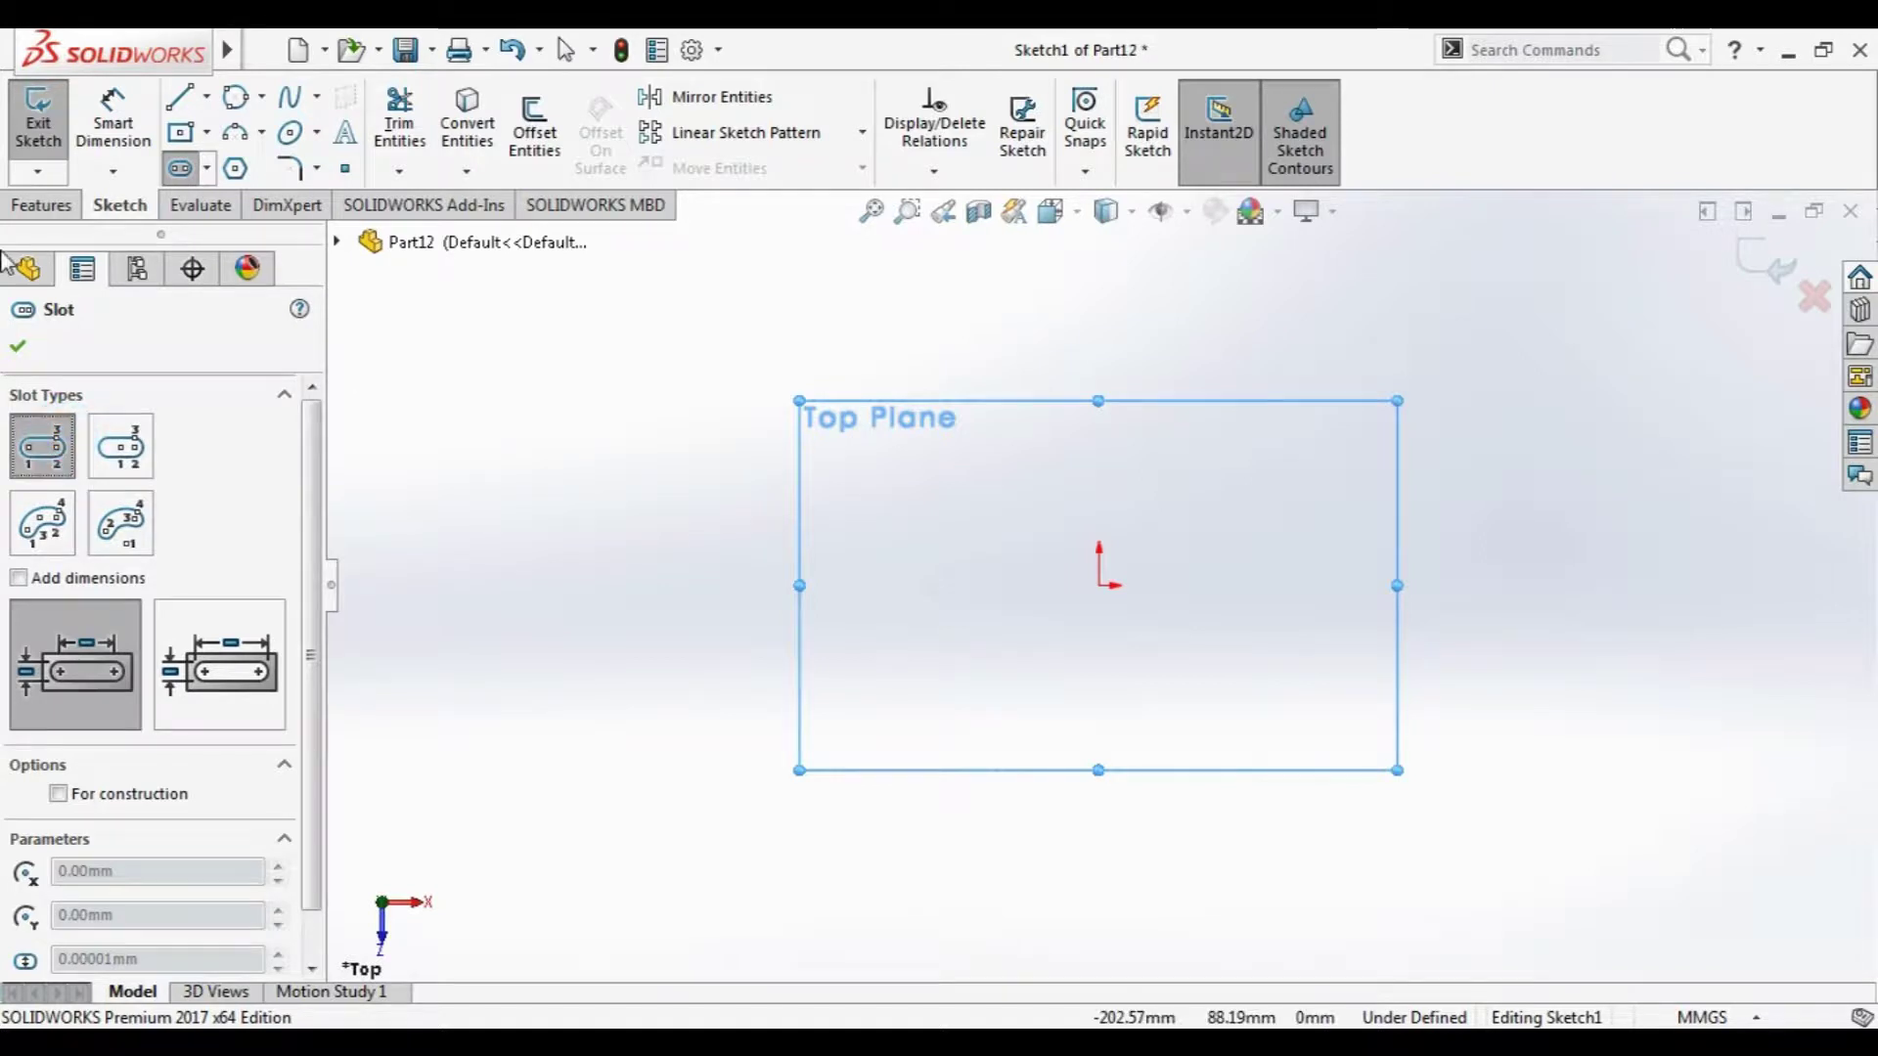
click(581, 526)
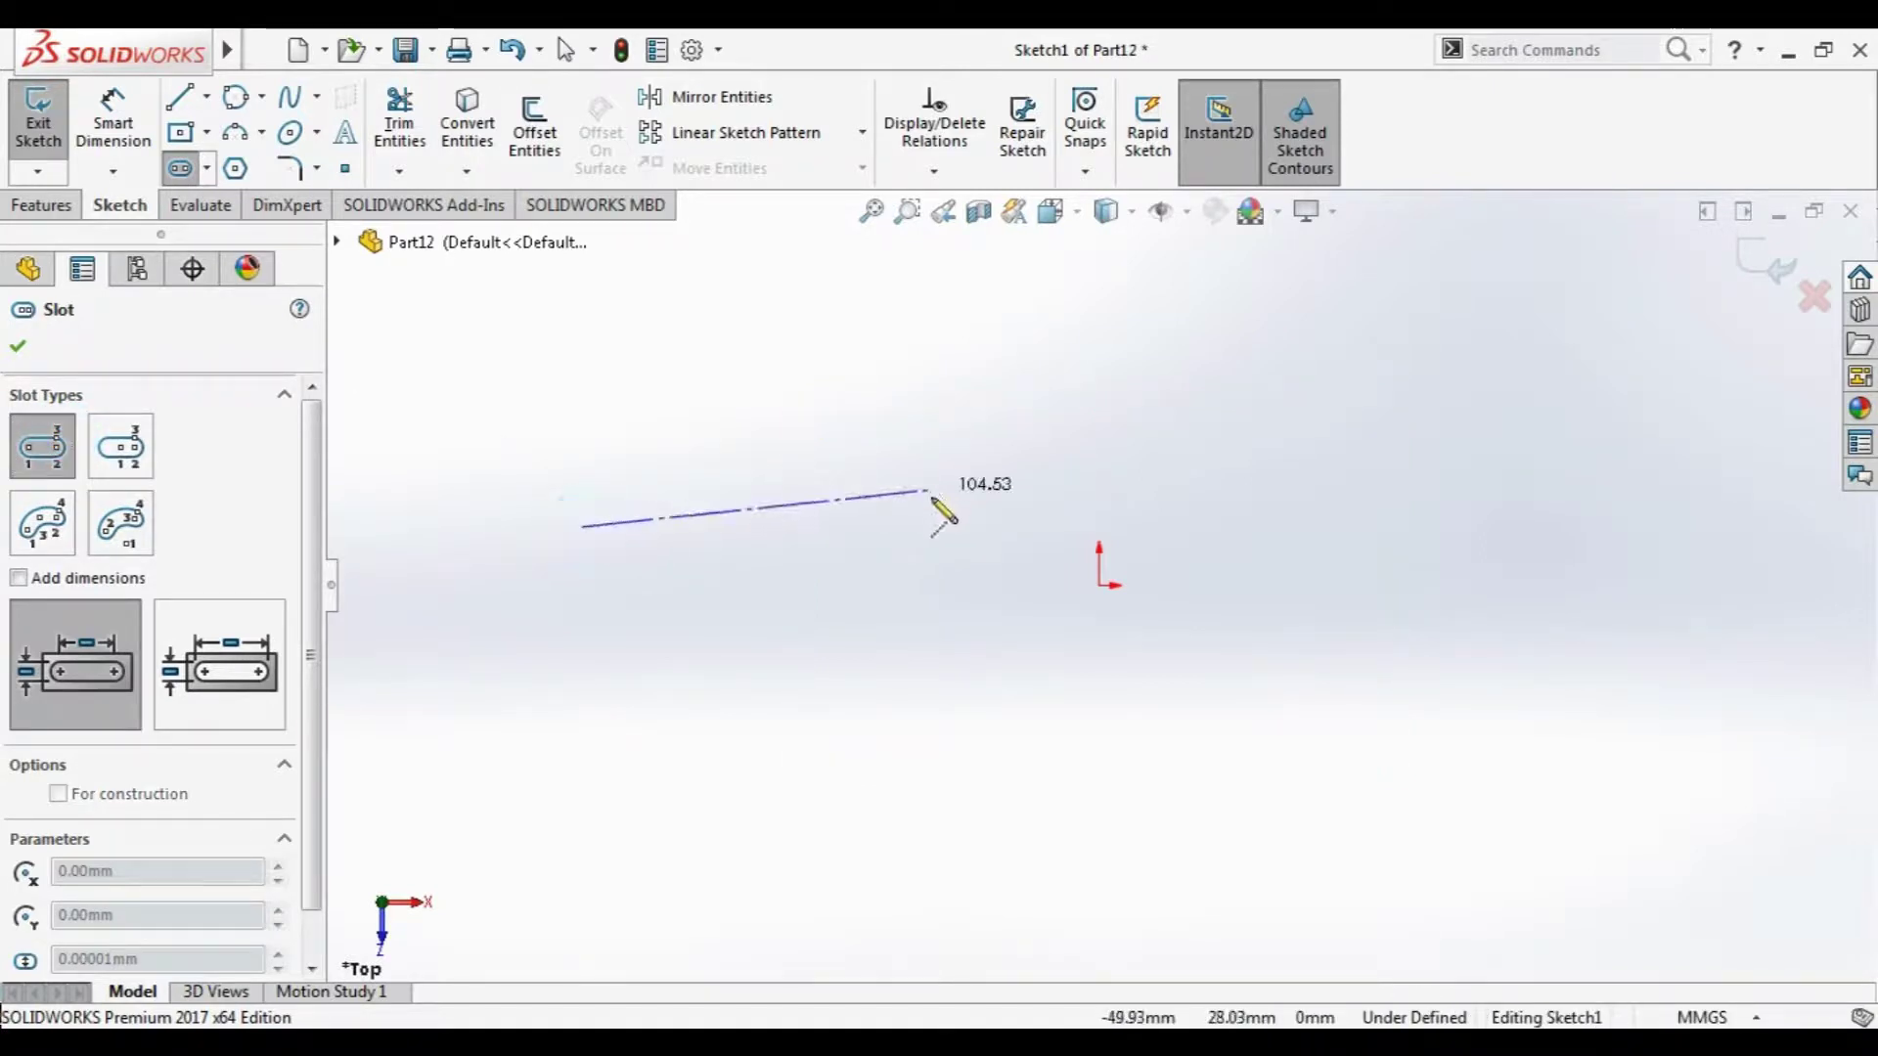
click(941, 525)
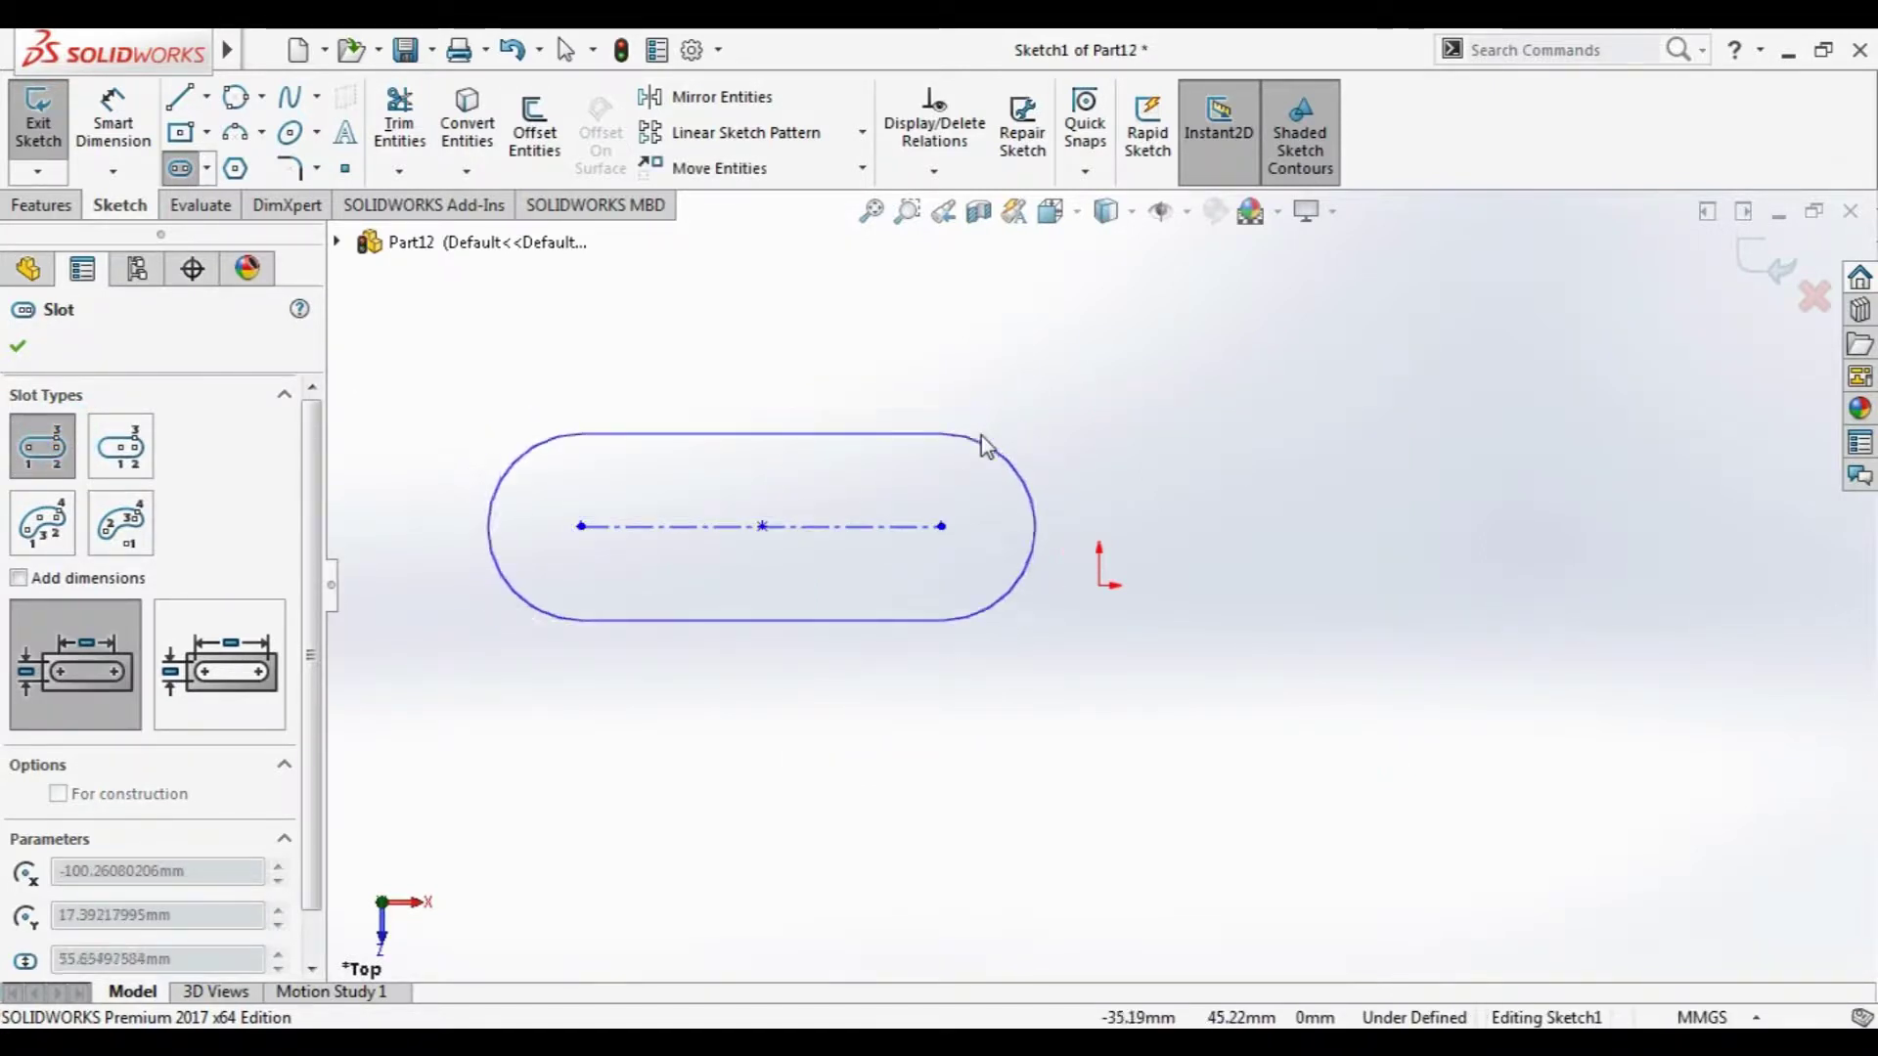
click(981, 436)
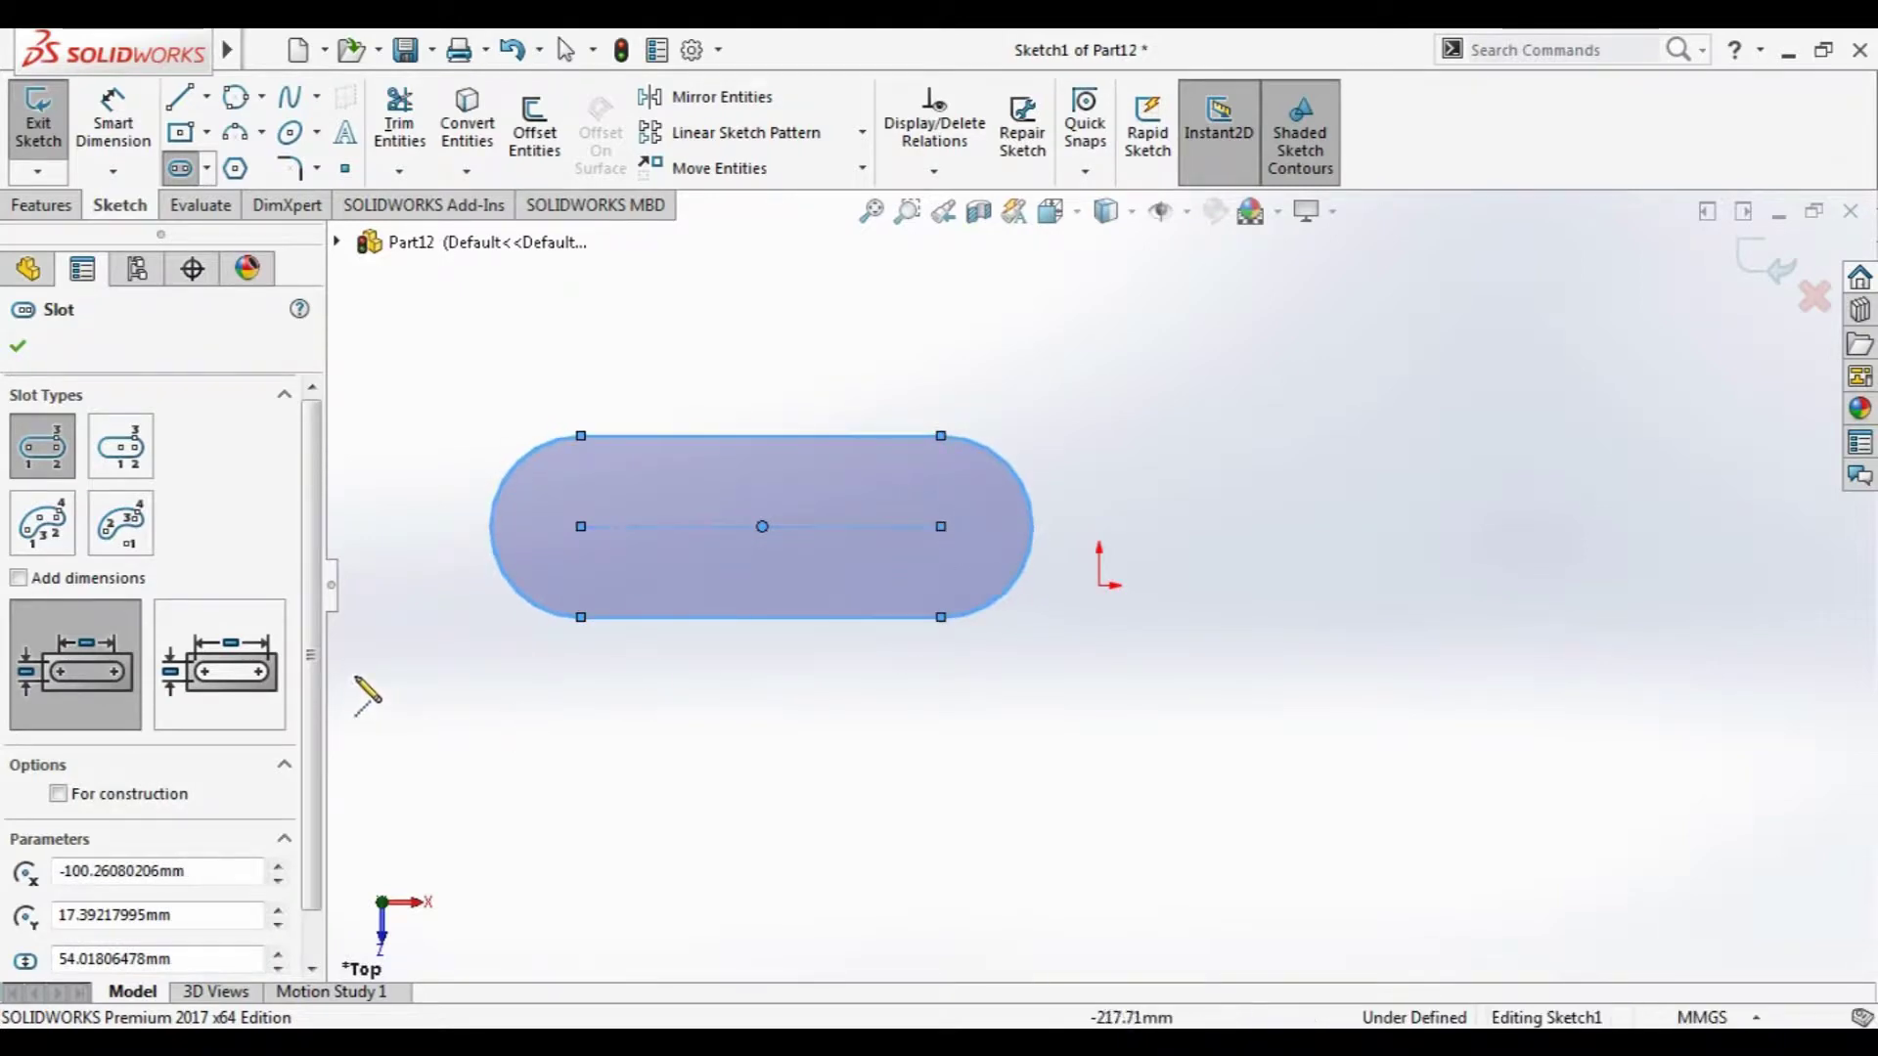
scroll(108, 768, down, 1)
click(59, 740)
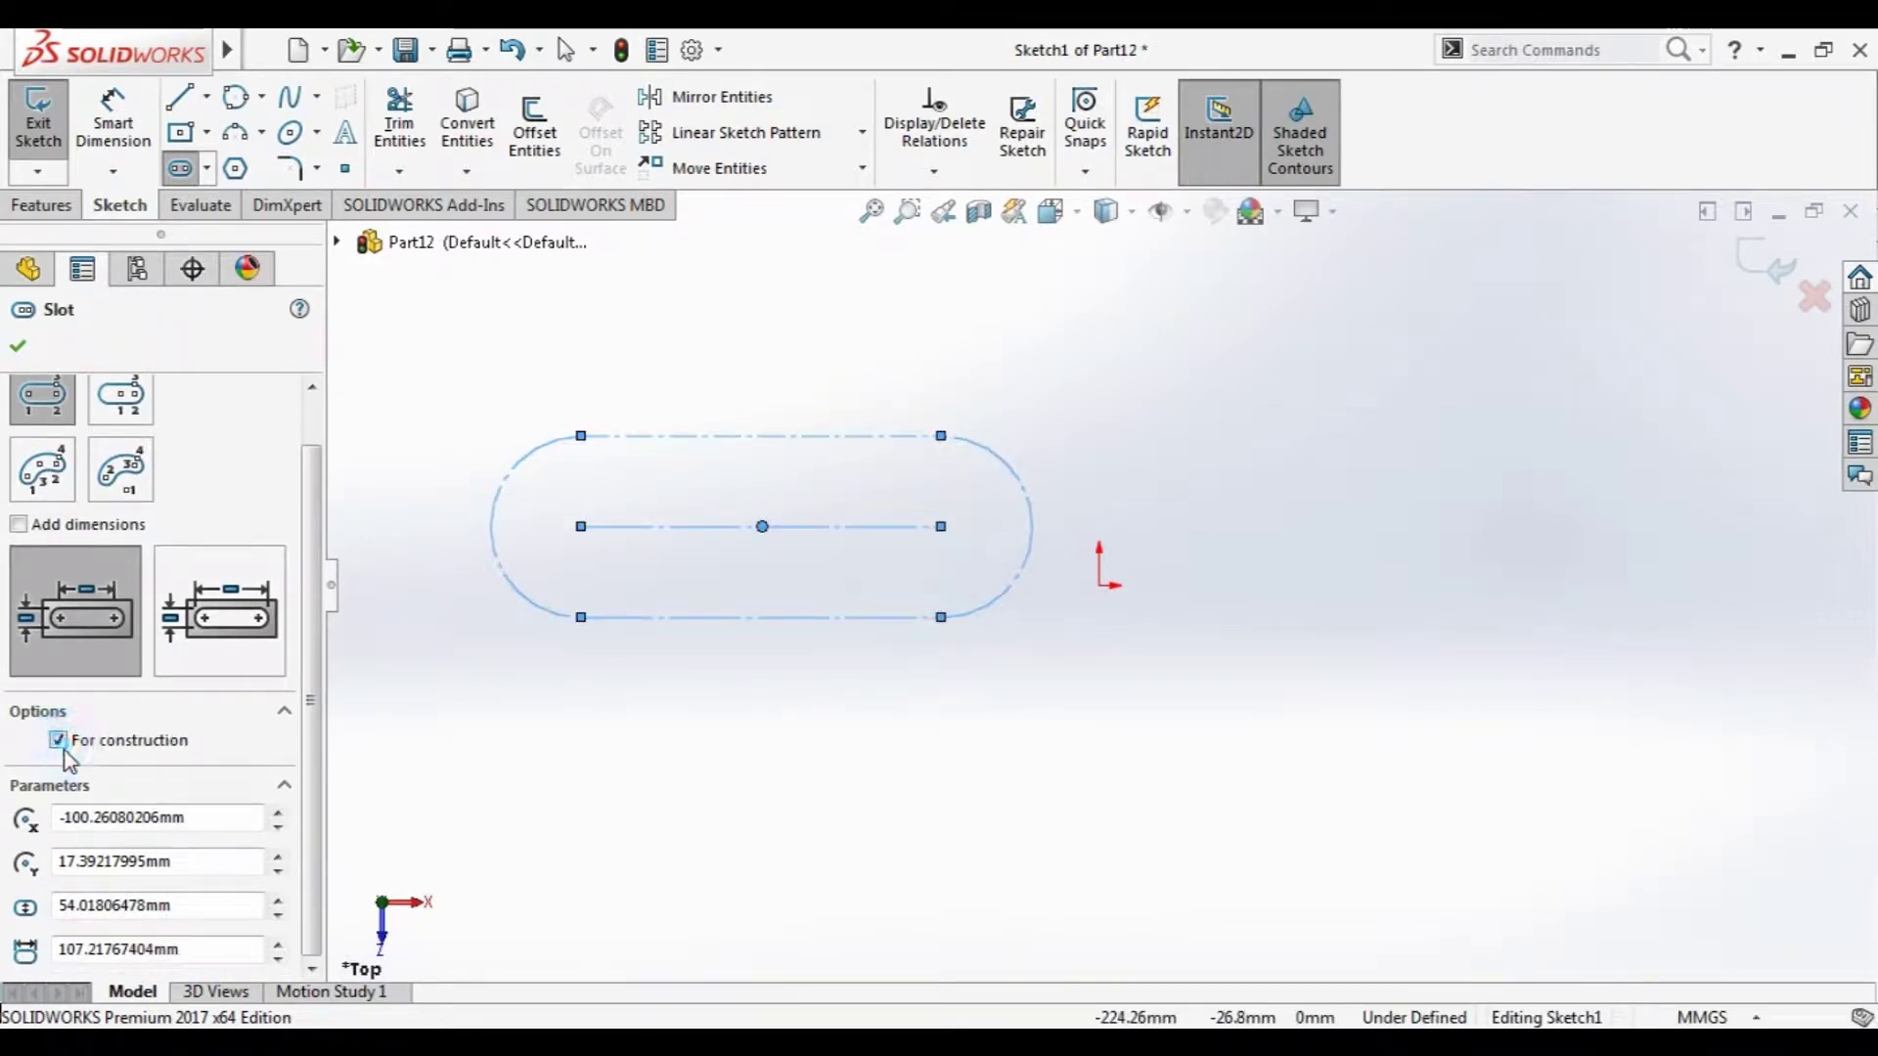
click(58, 740)
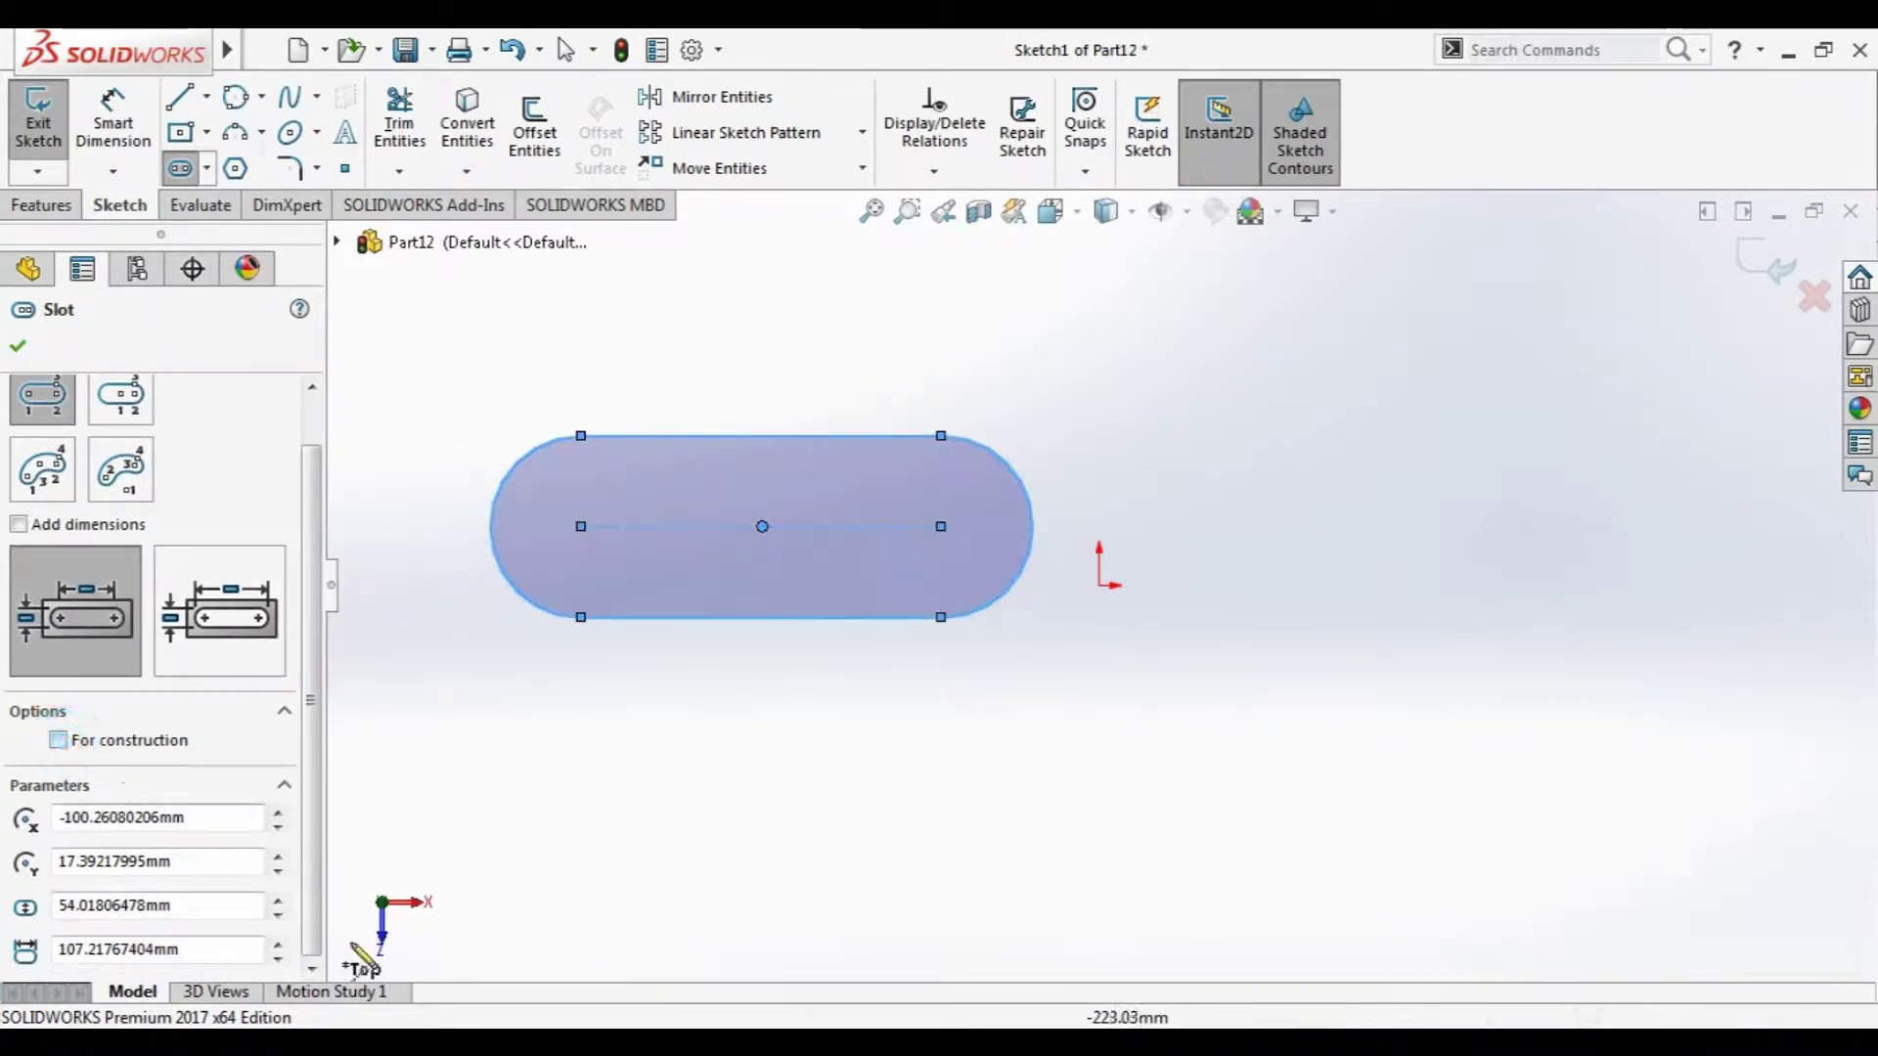
- Set the slot's width to 50 mm and length to 150 mm, then confirm
double_click(185, 905)
text(50)
key(Return)
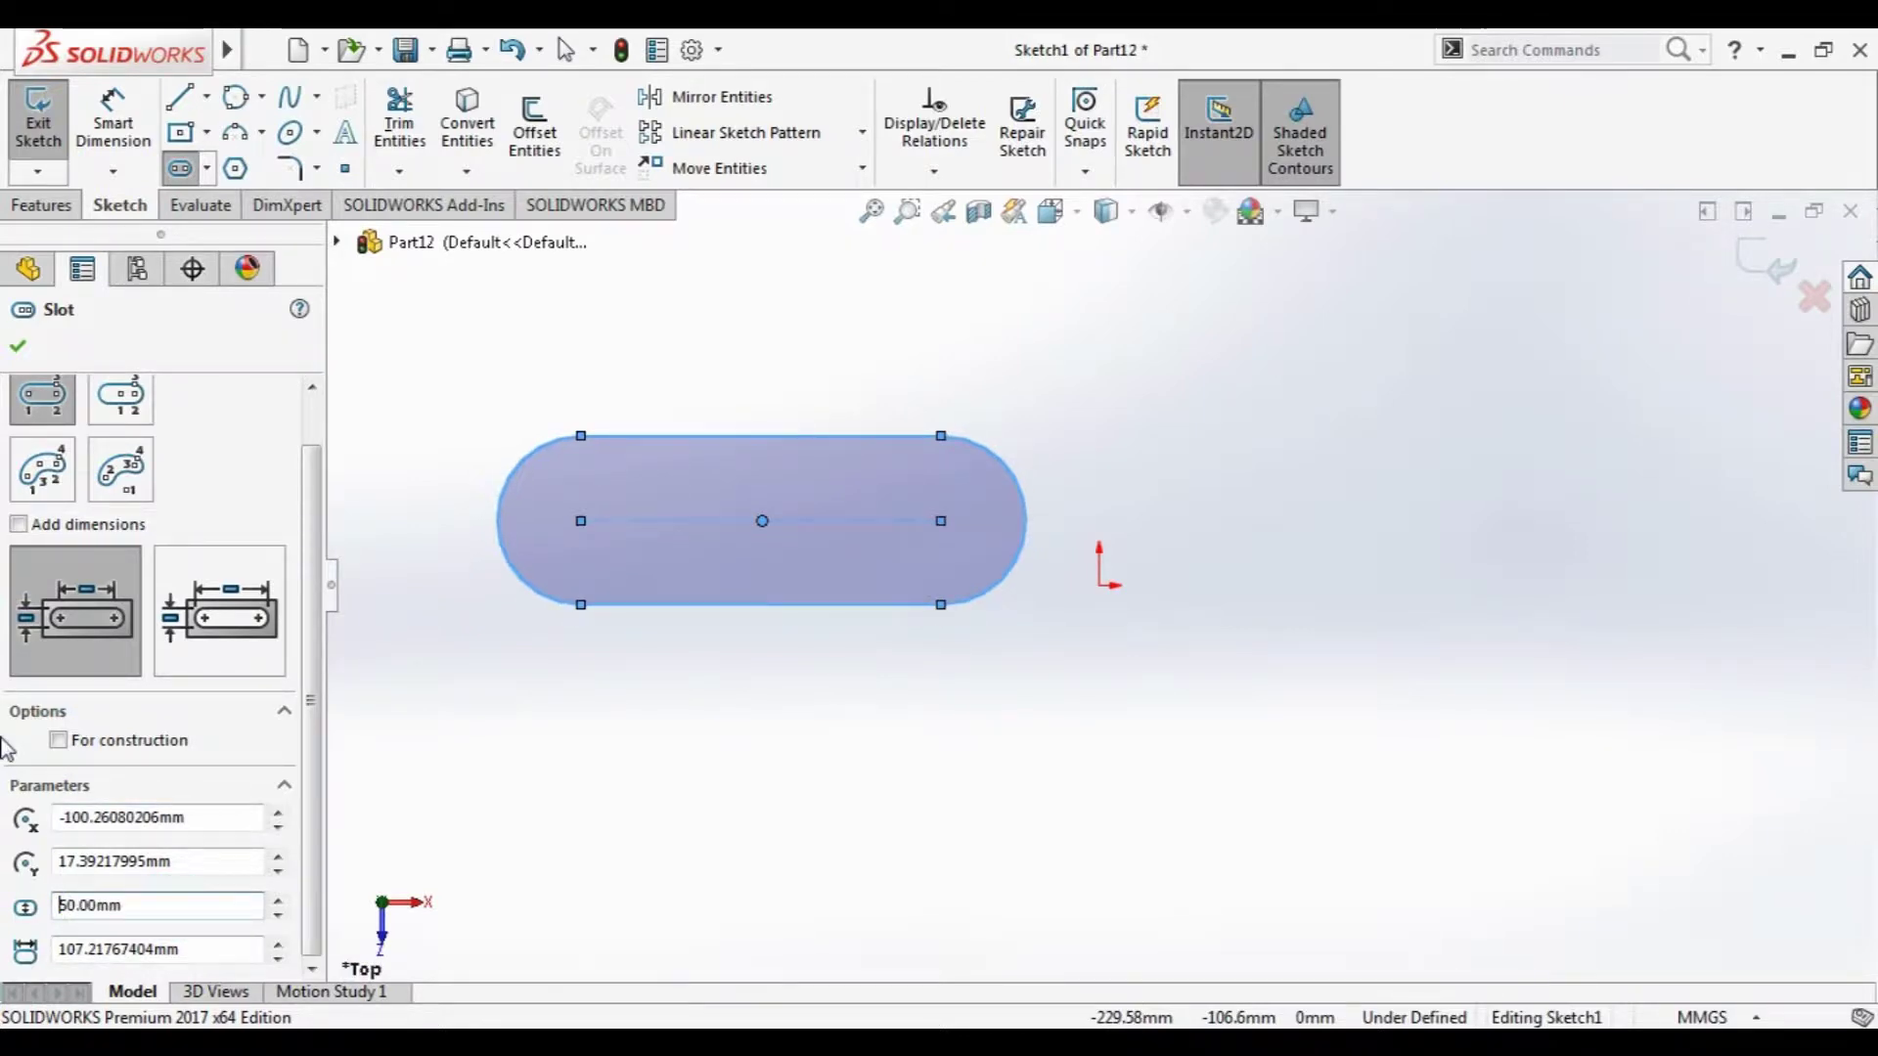
double_click(211, 949)
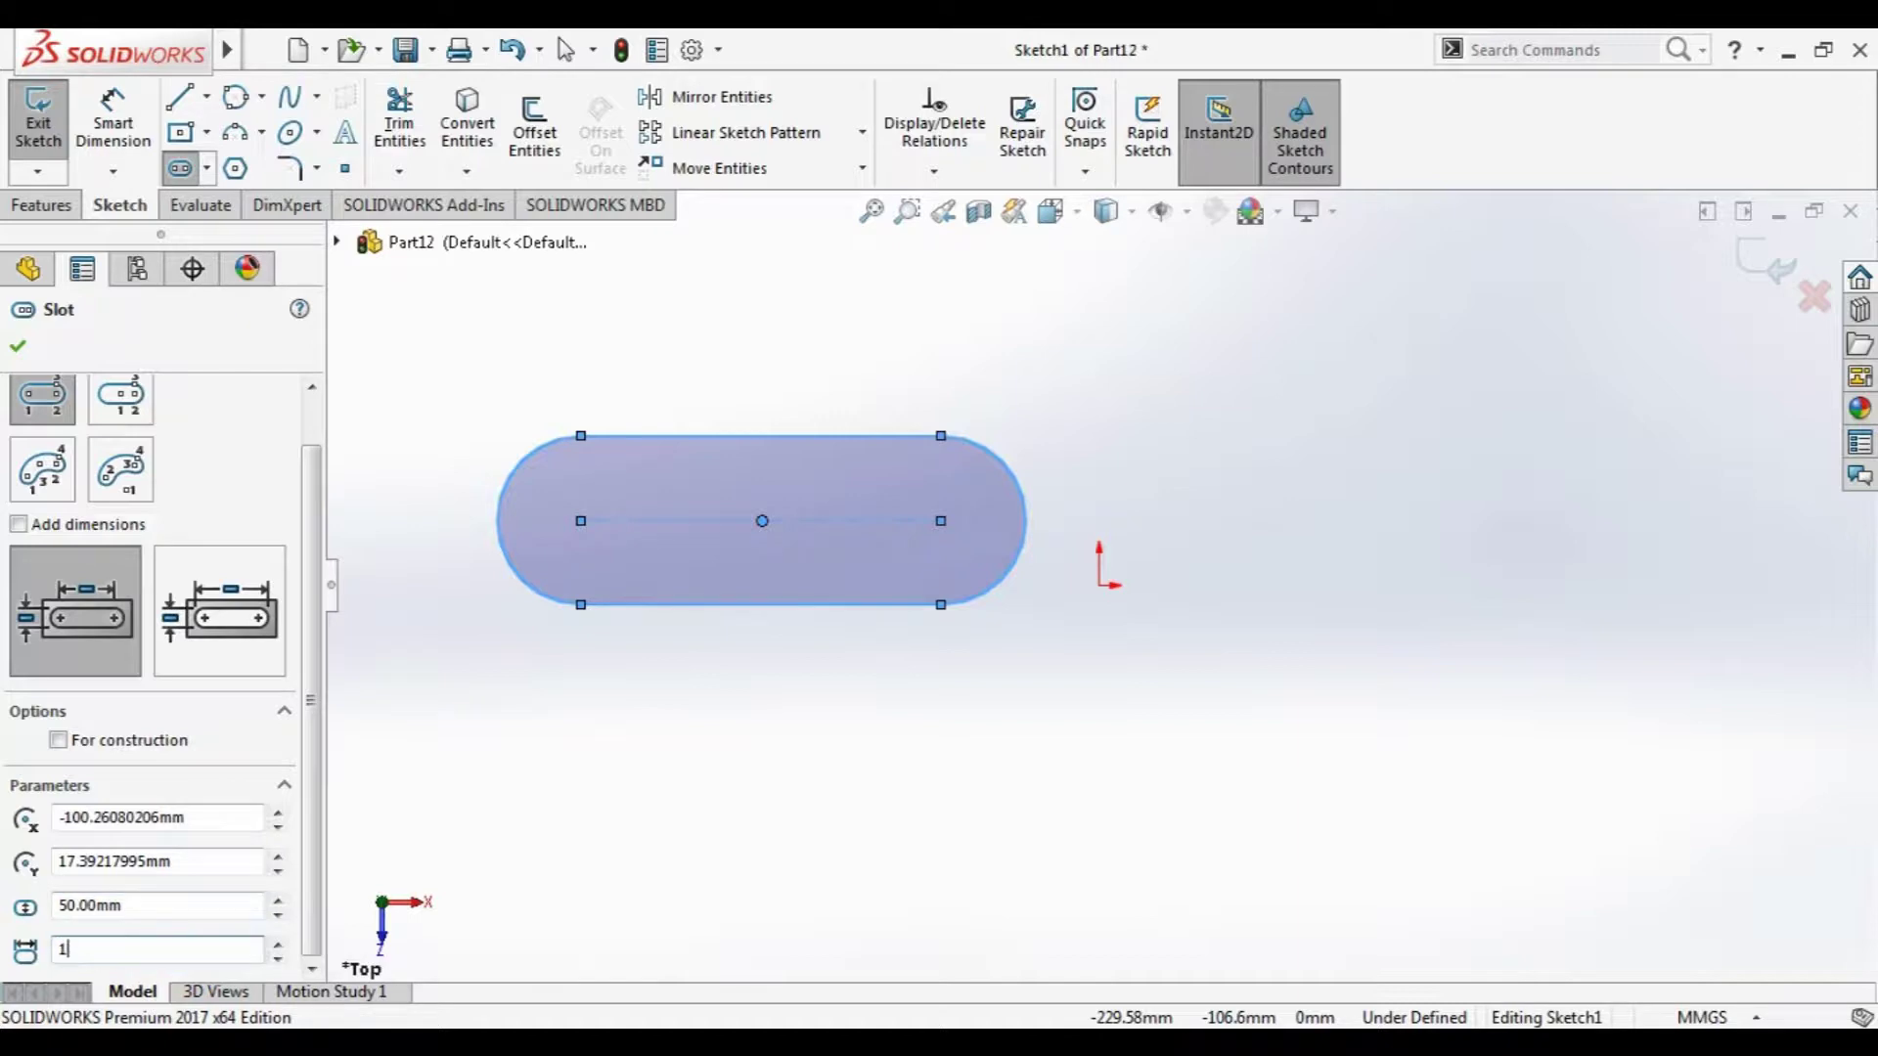
text(150)
key(Return)
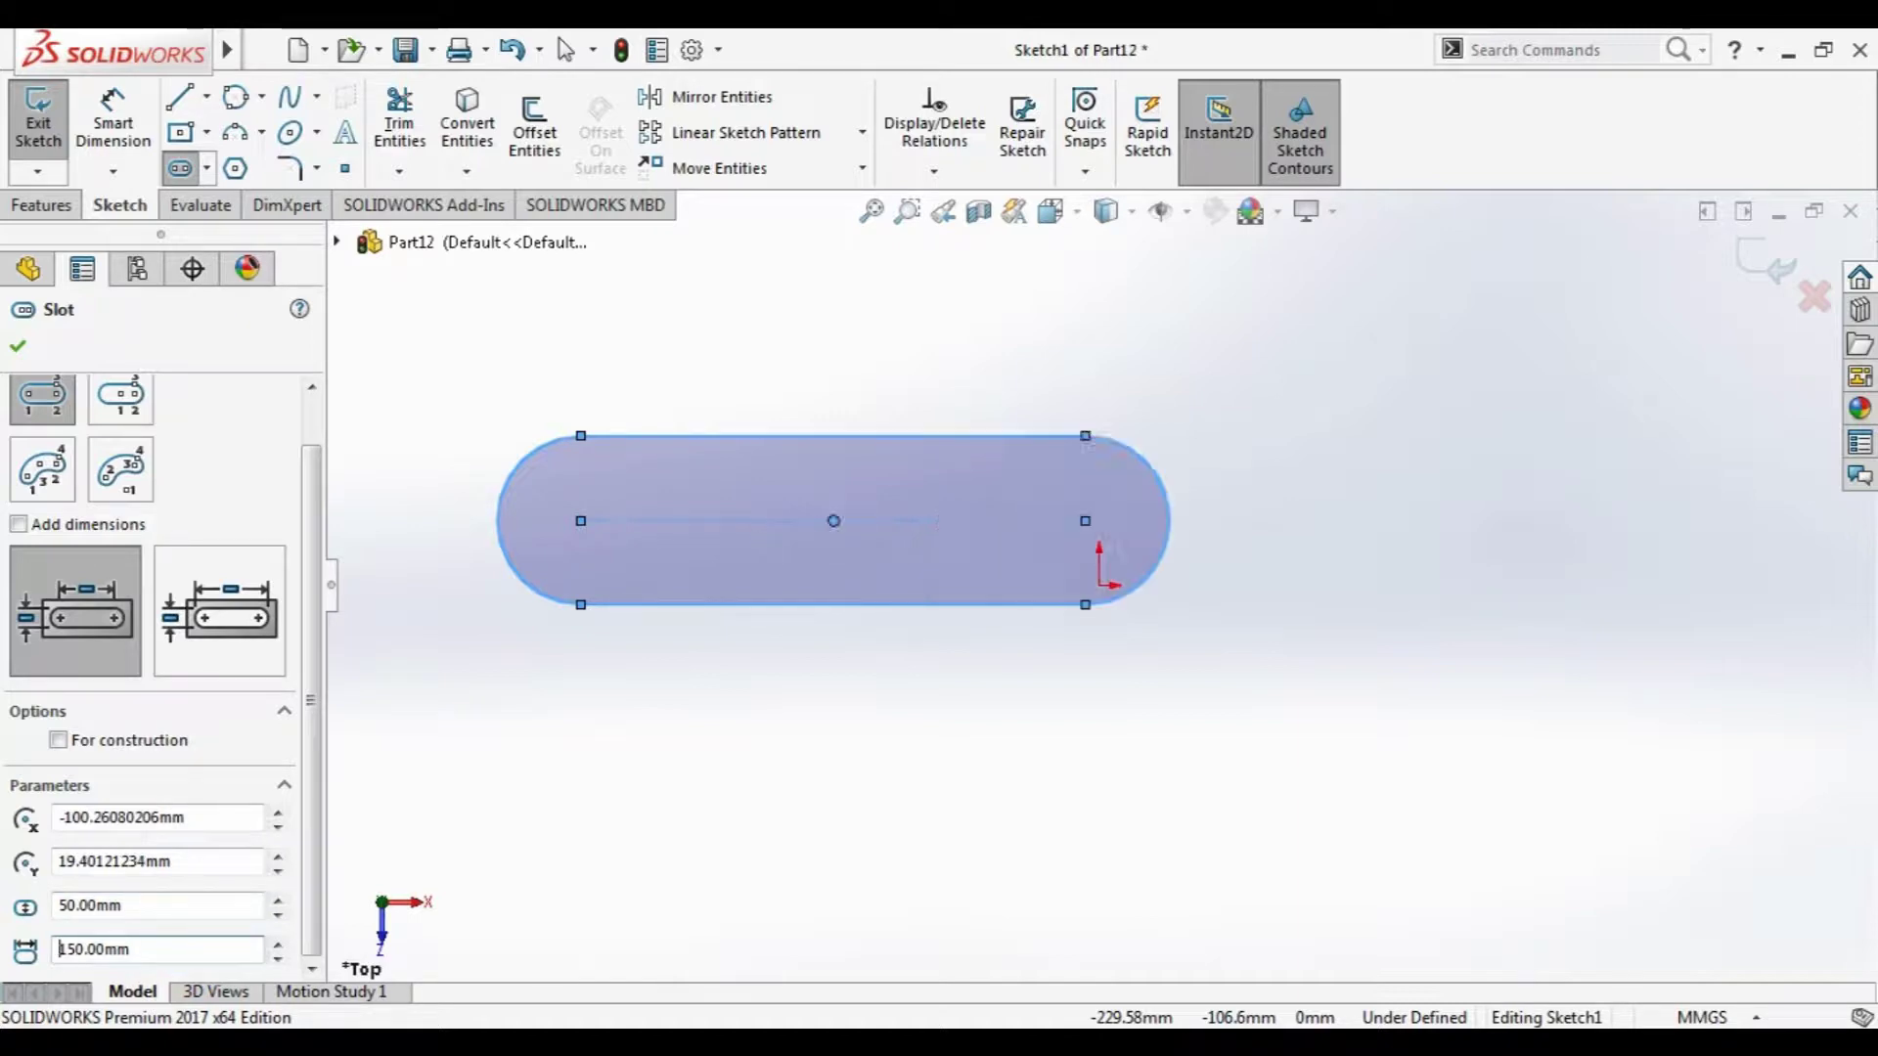
click(18, 347)
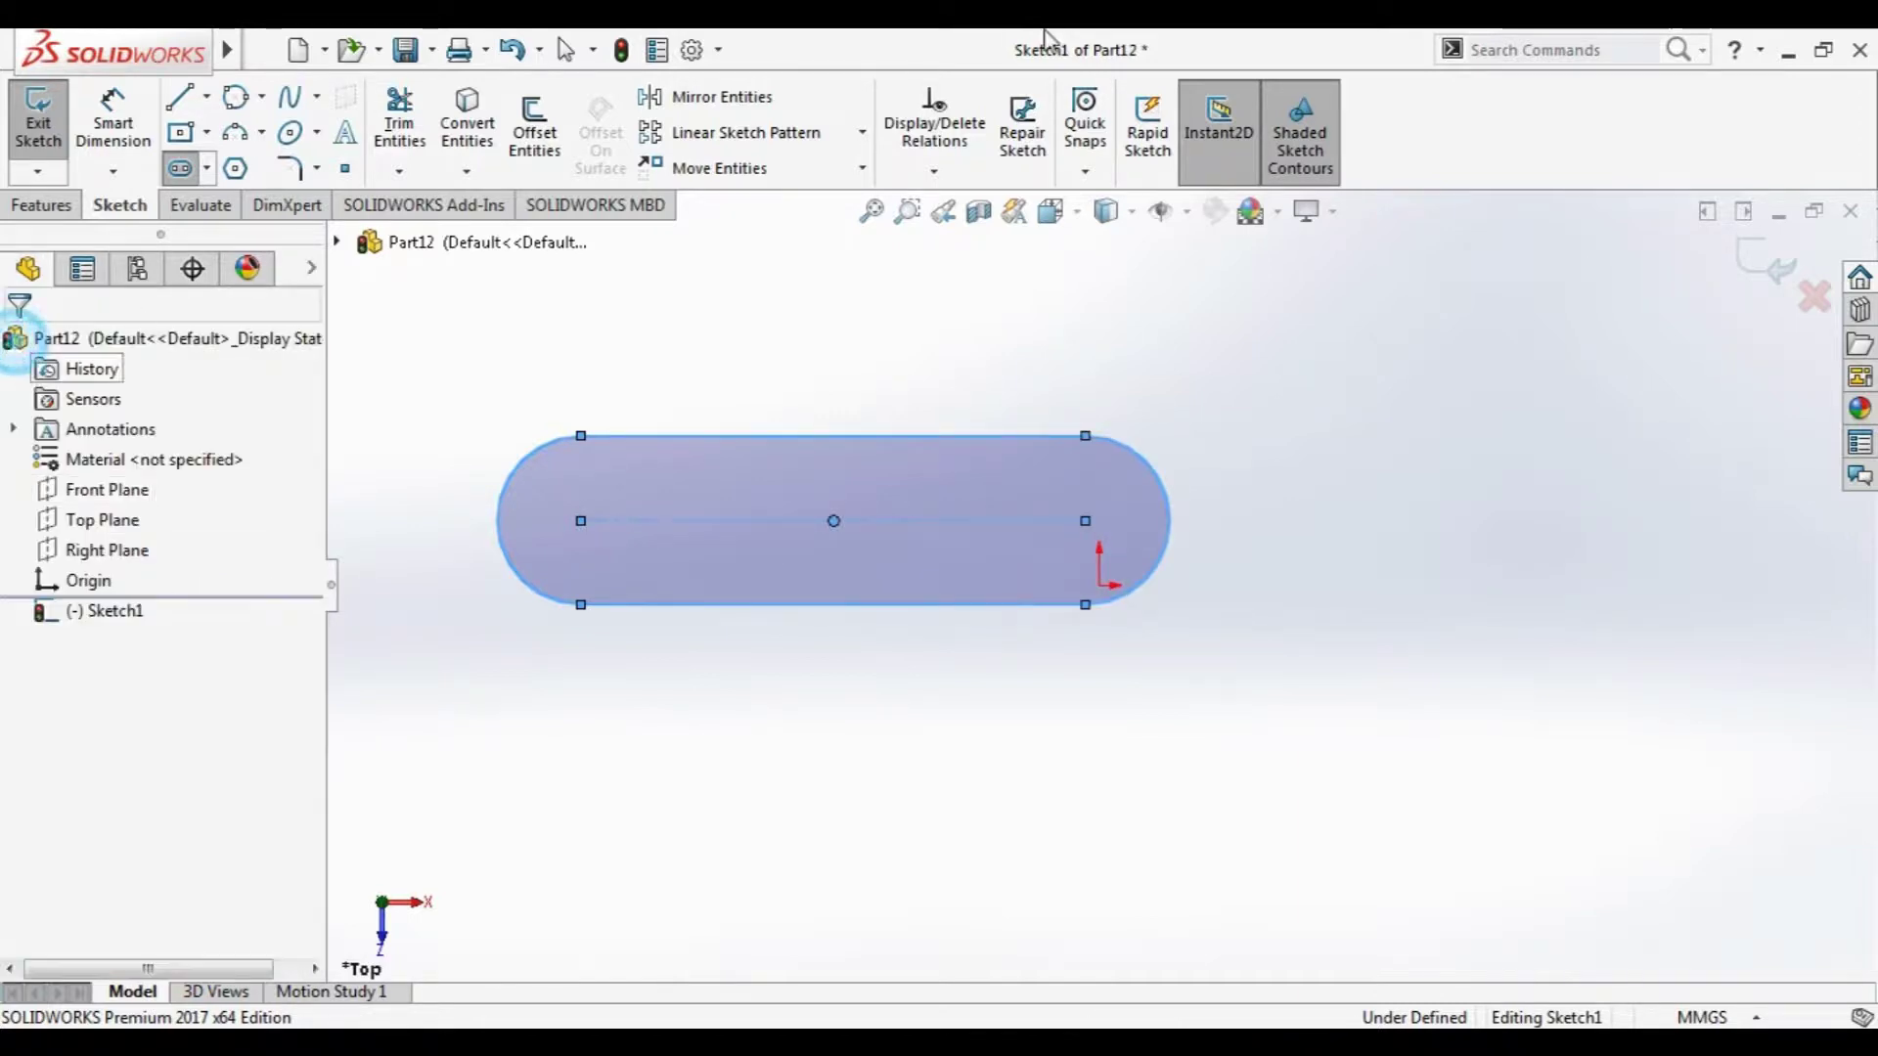
- Draw a centrepoint straight slot to the right, overlapping the first slot's right end
click(192, 168)
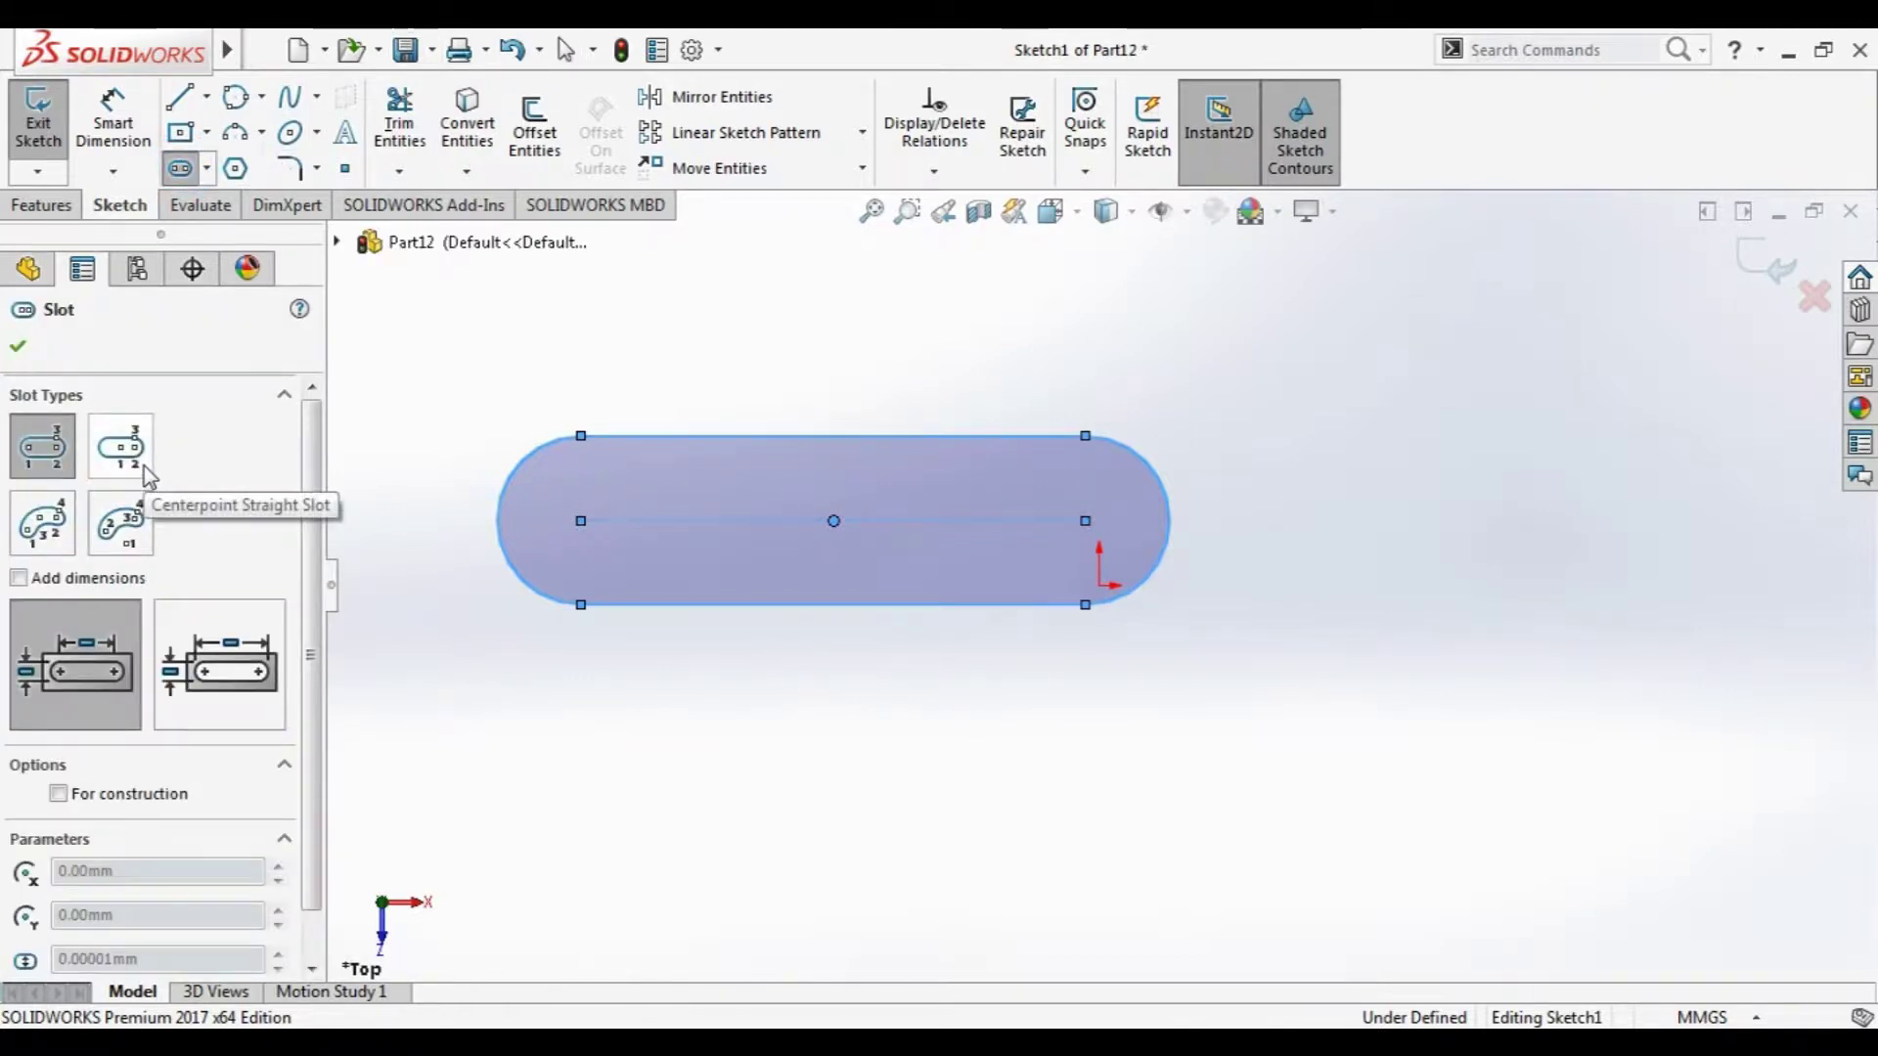
click(143, 467)
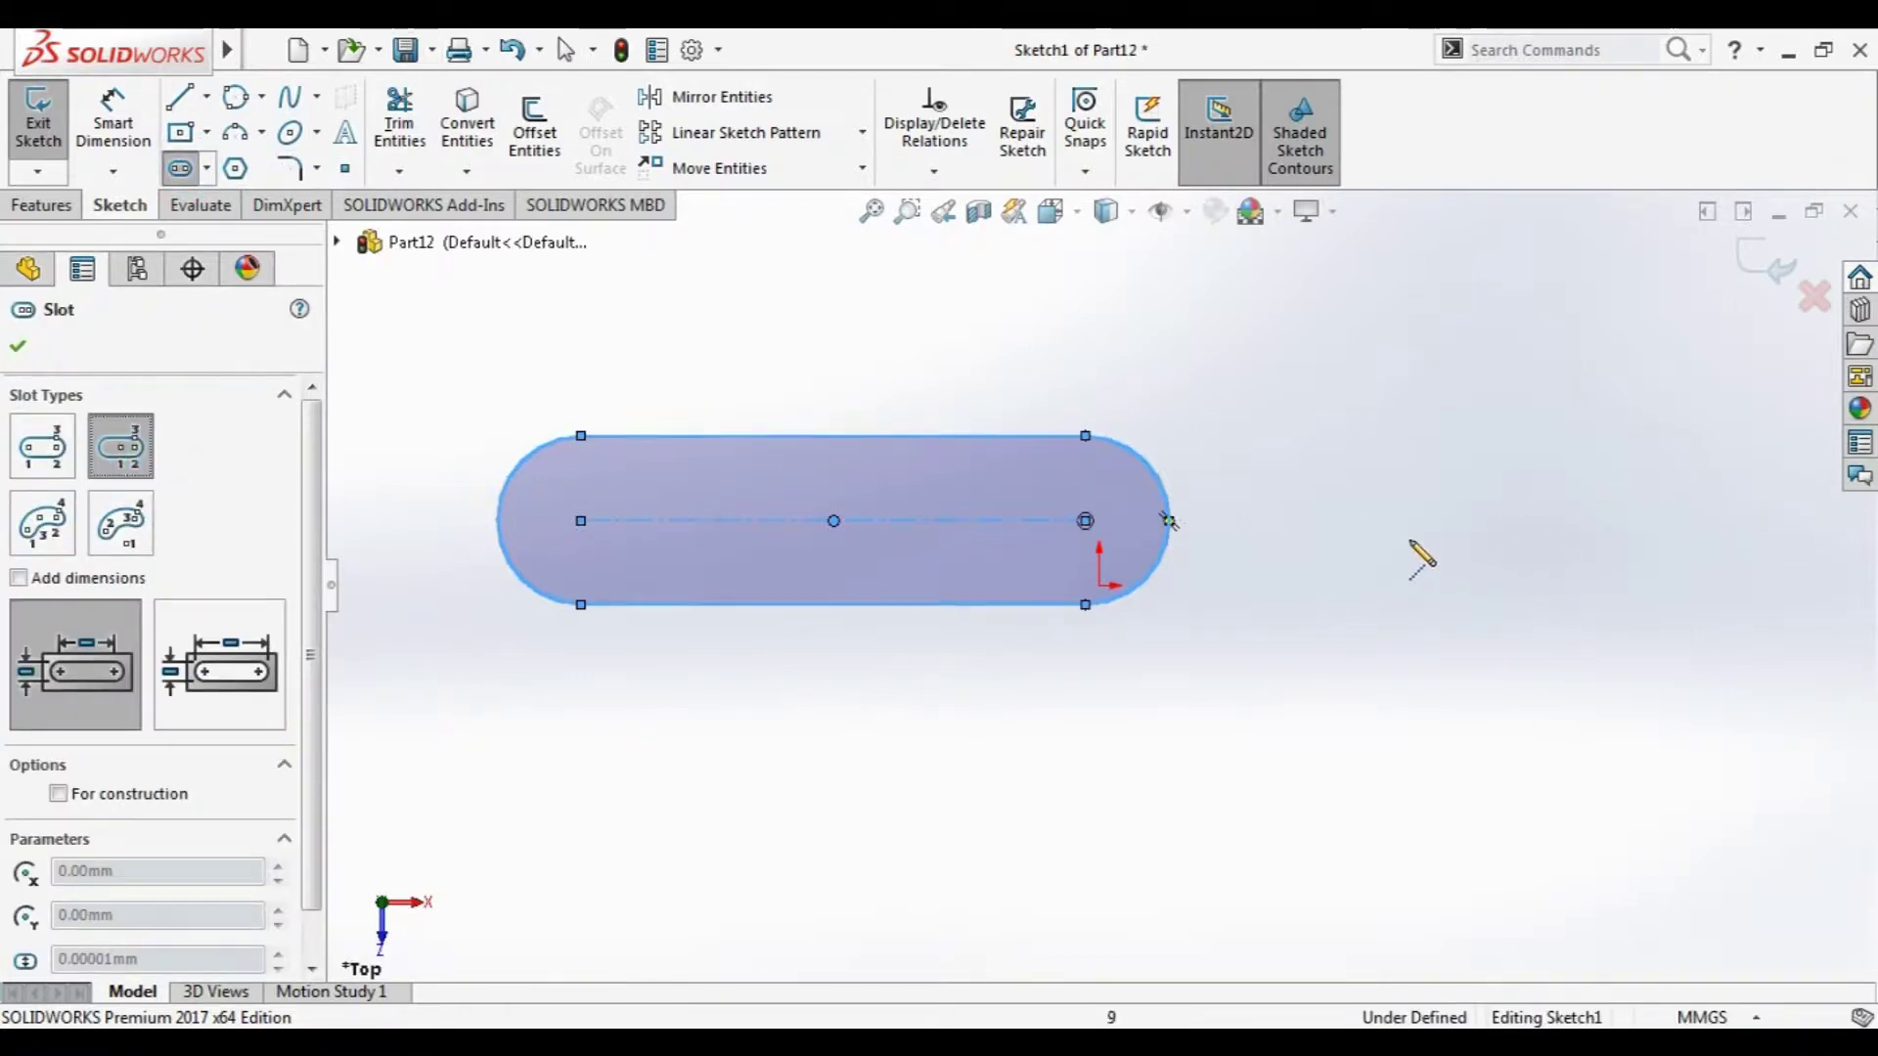
click(1418, 528)
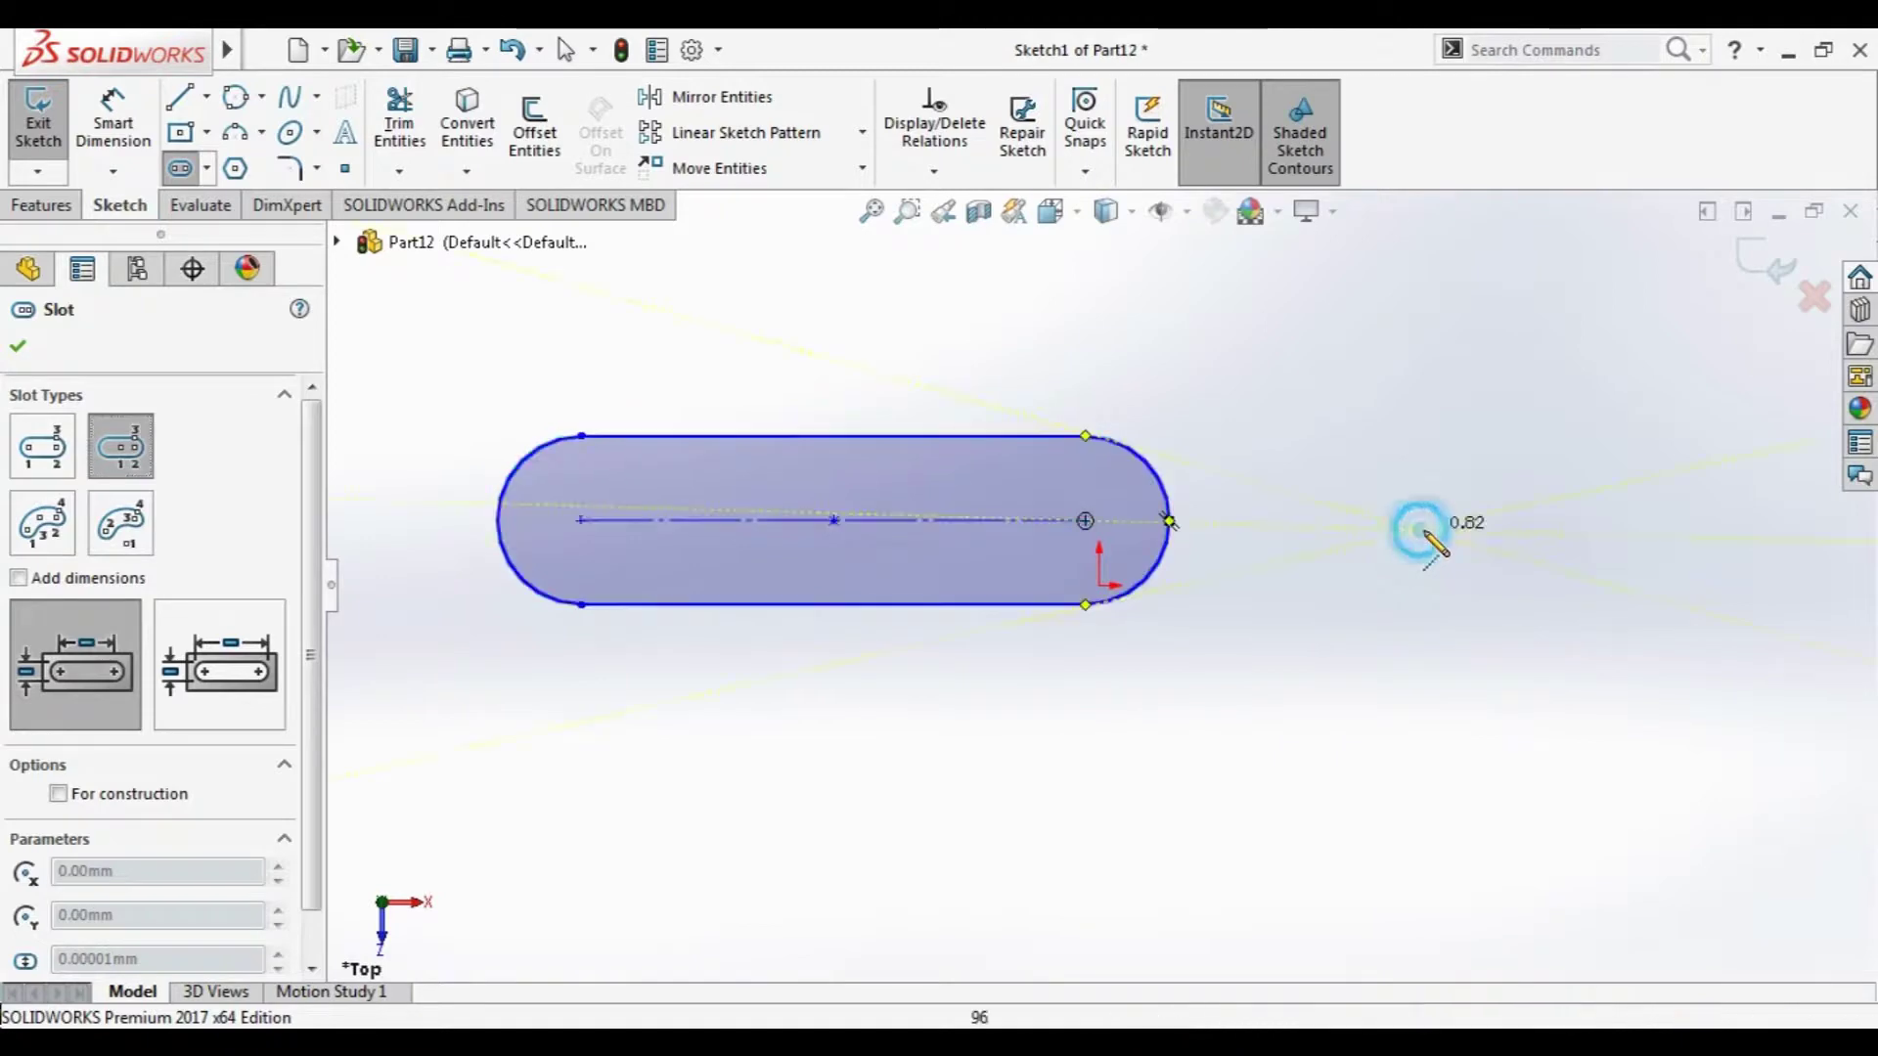
click(1592, 531)
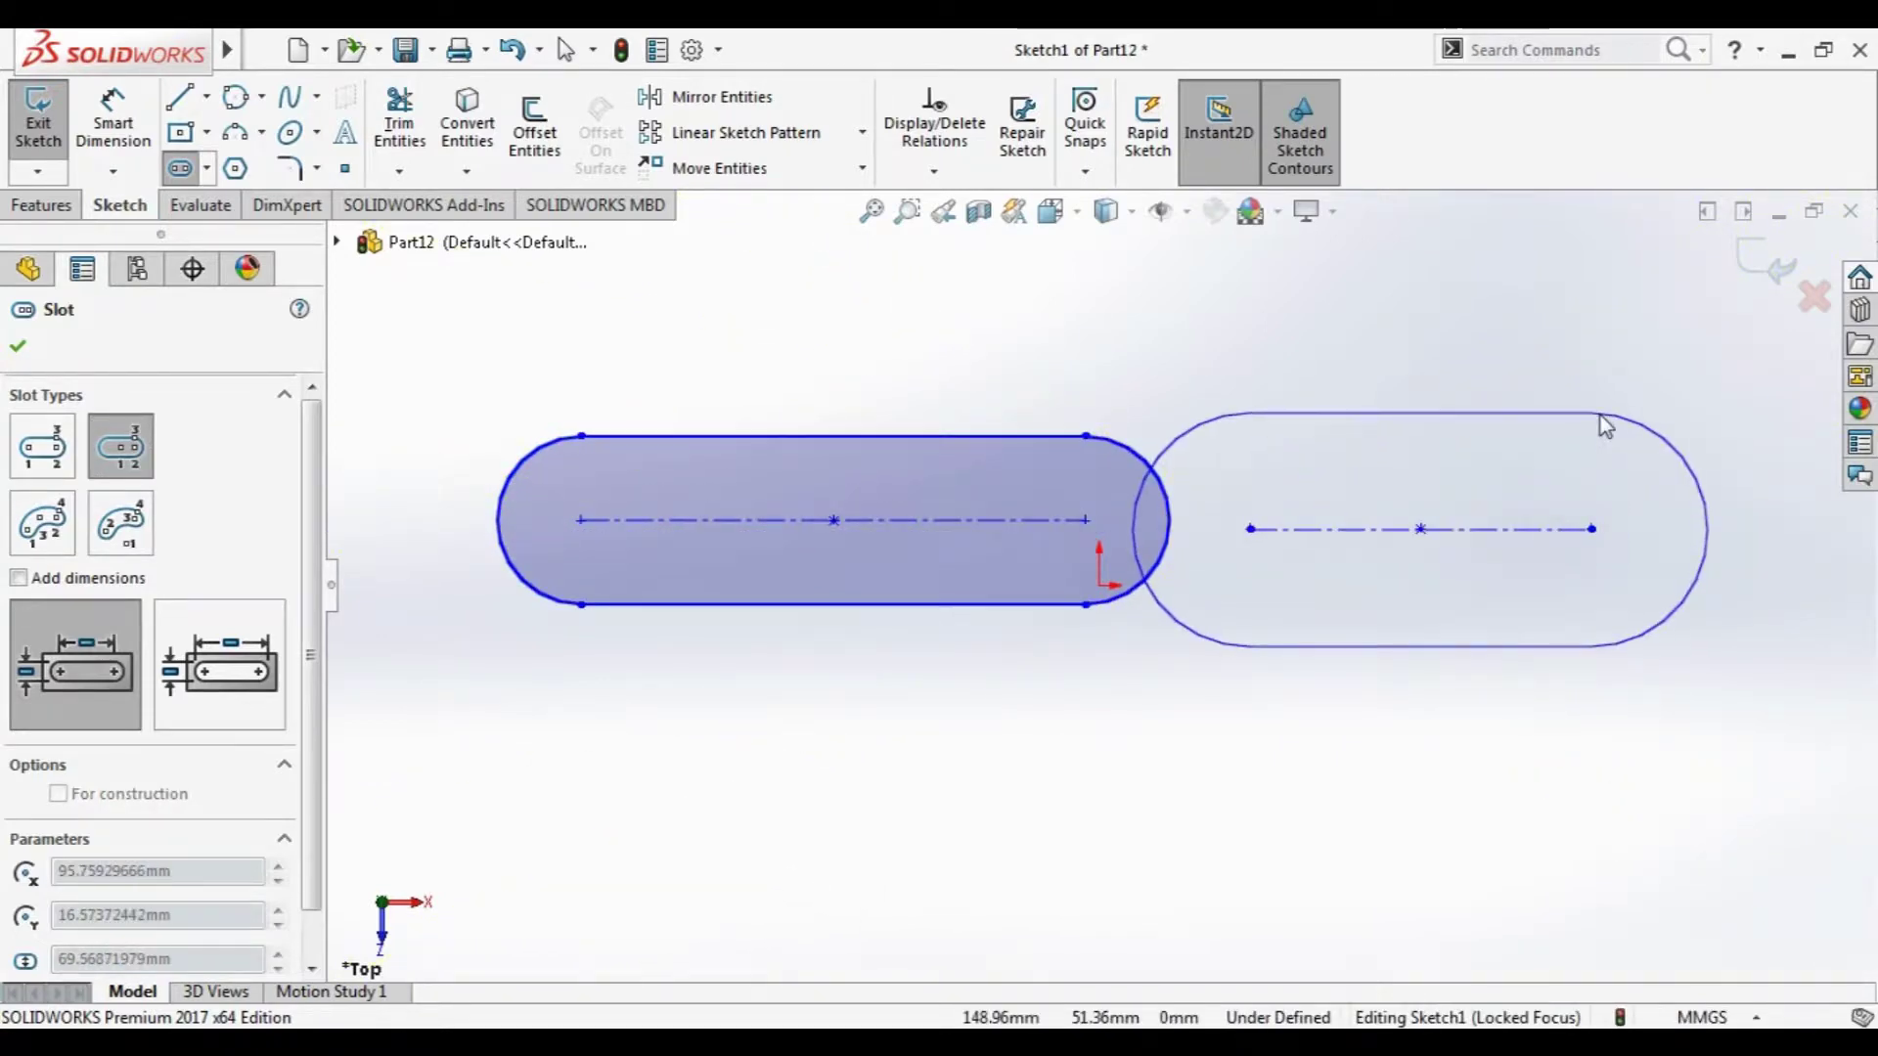
click(1597, 411)
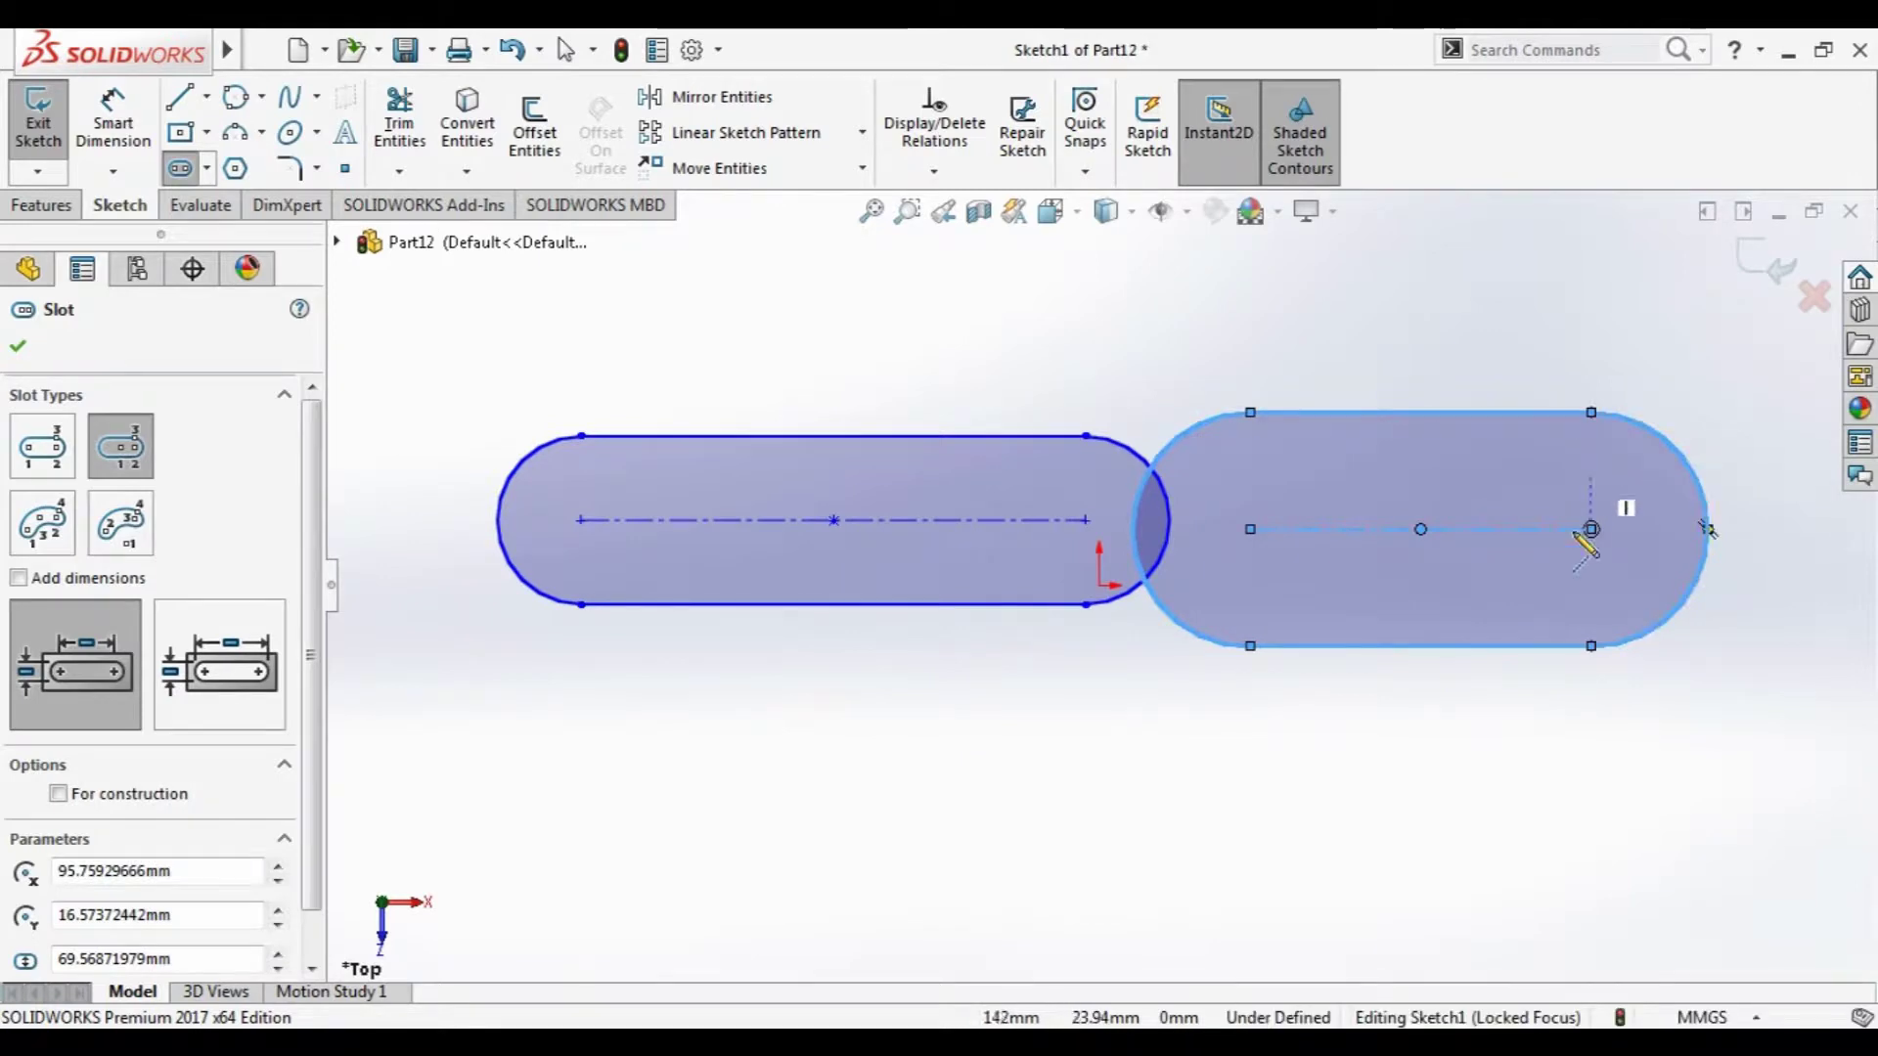
scroll(161, 782, down, 1)
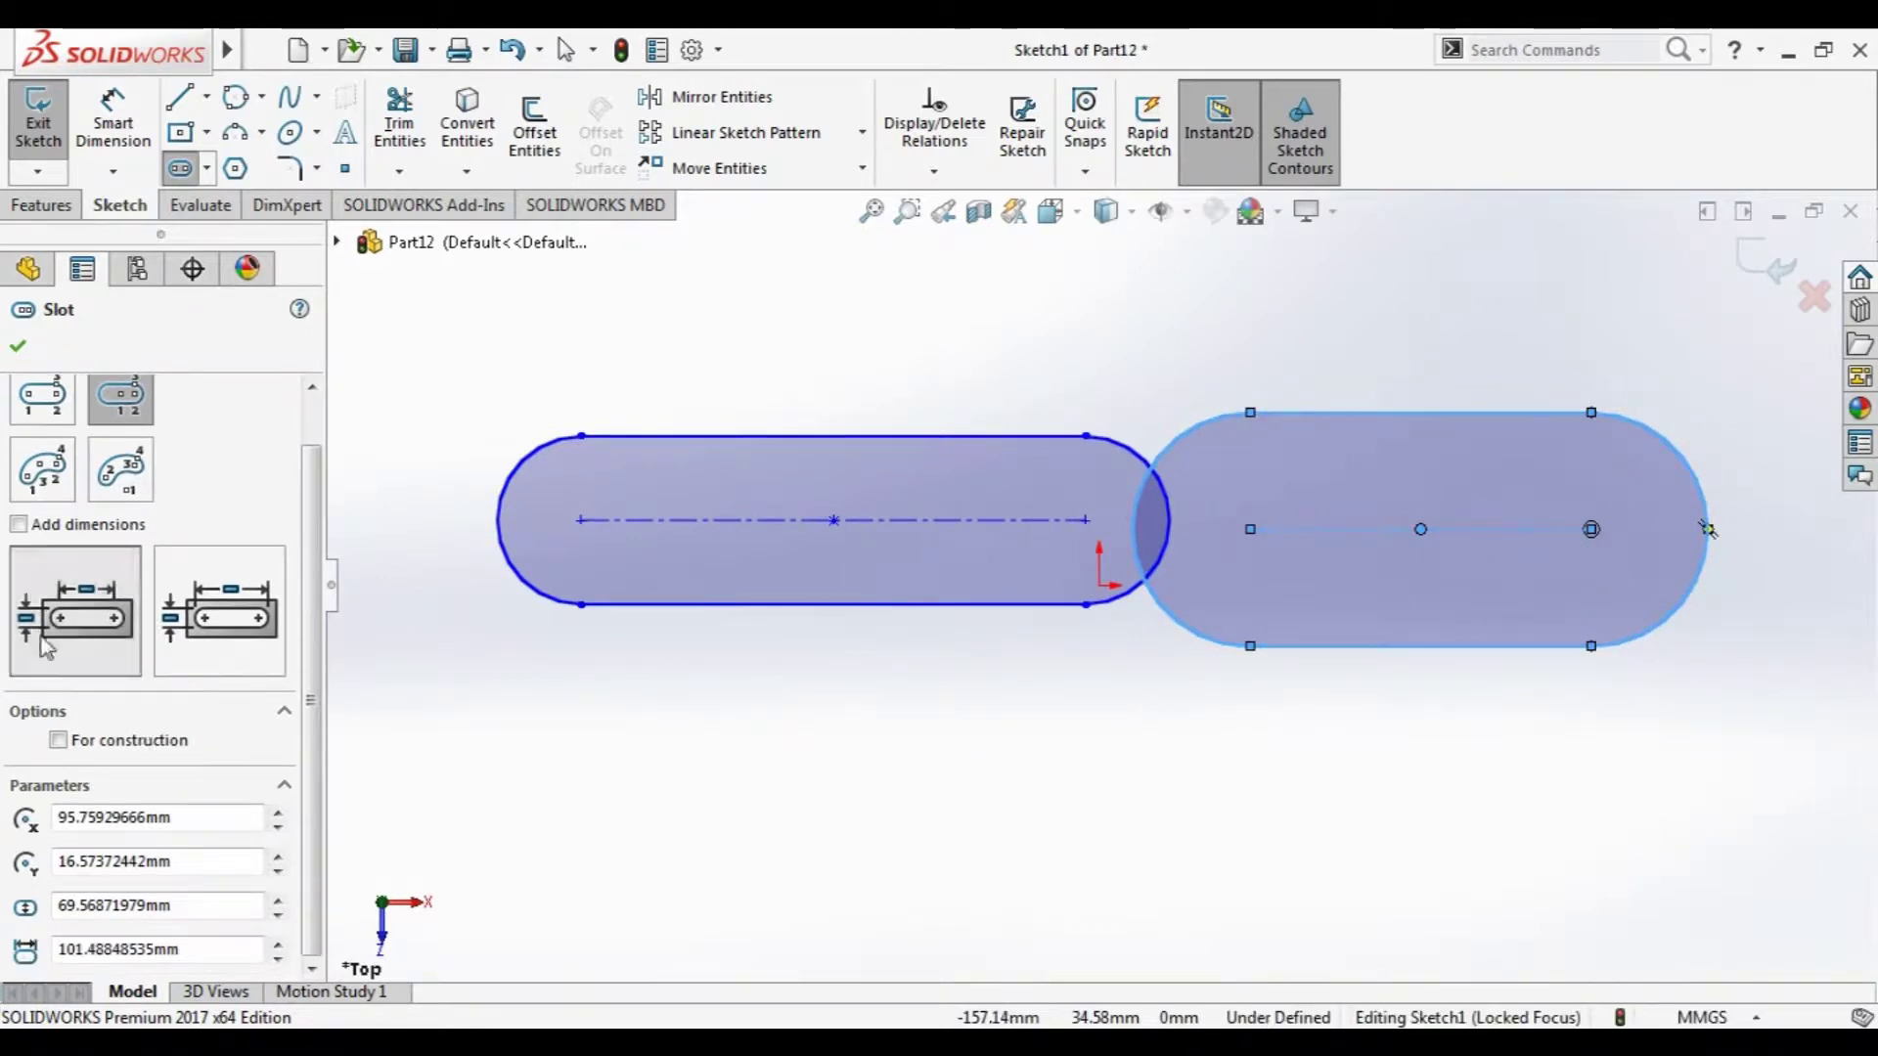
click(59, 479)
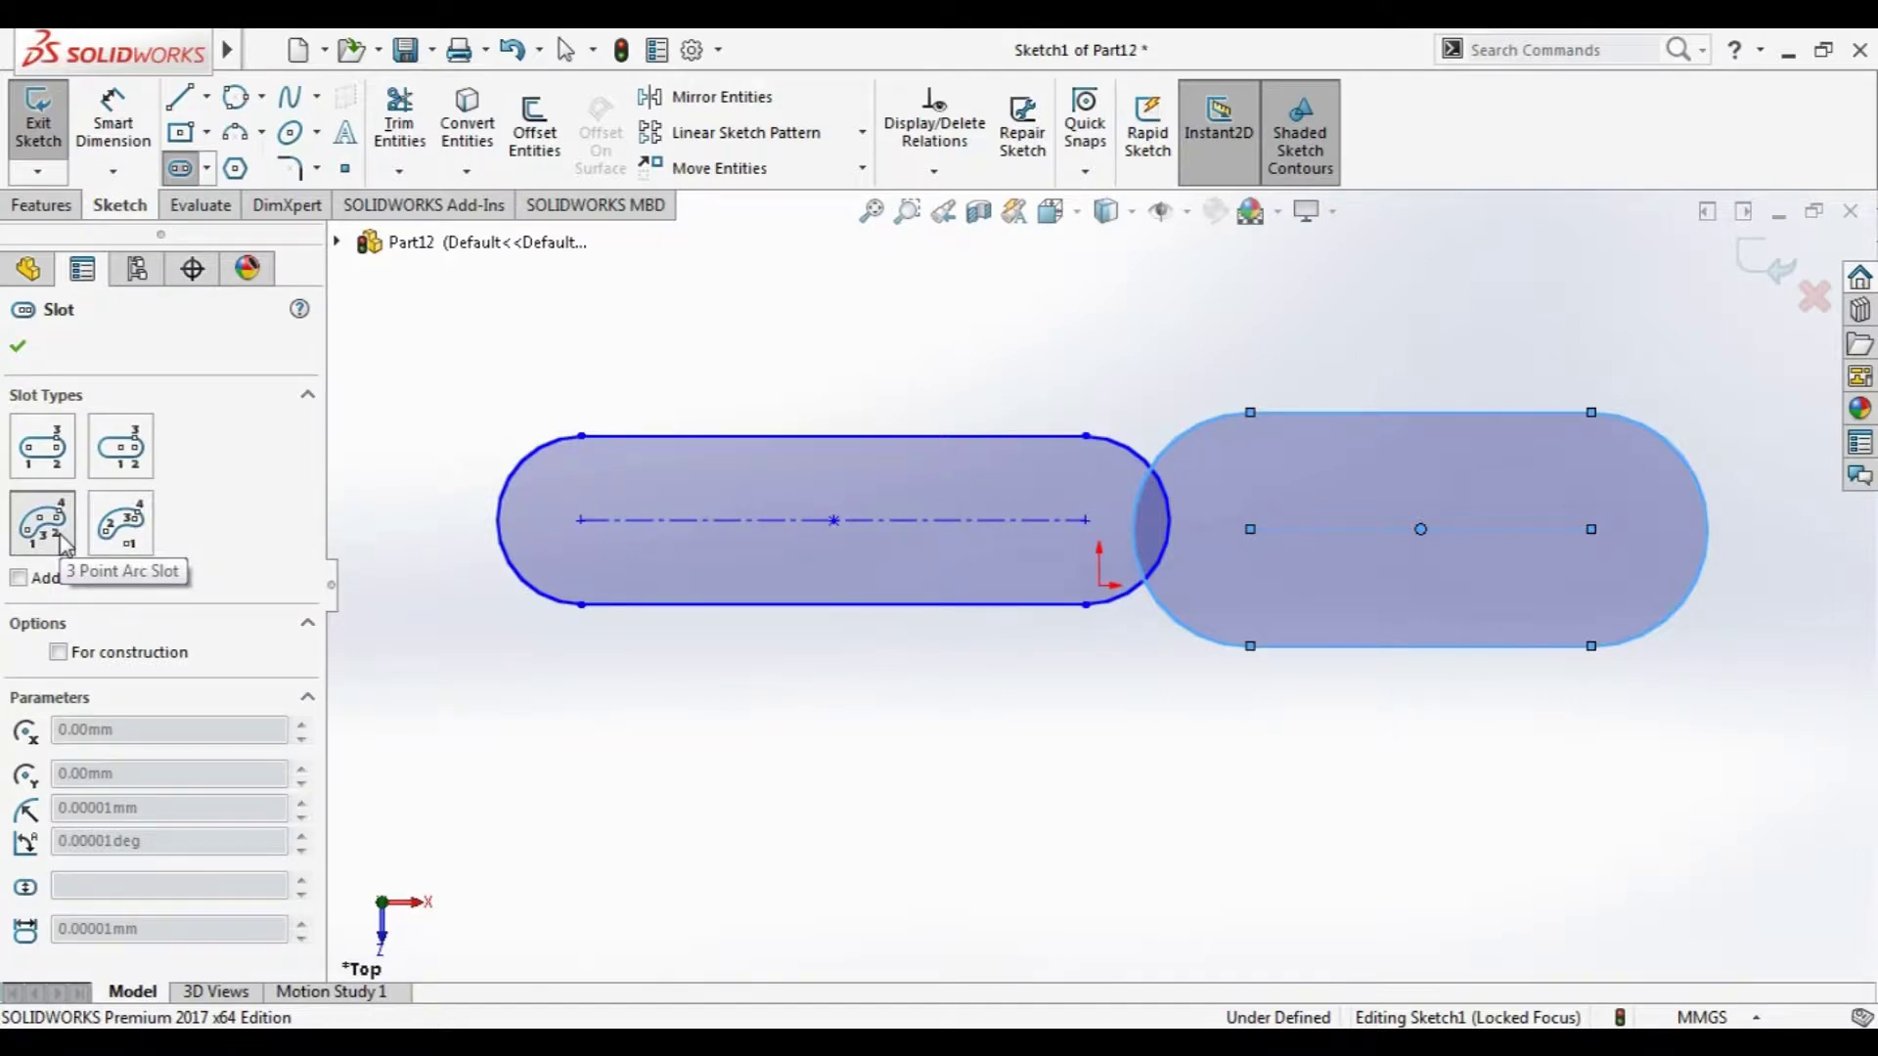
- Draw a three-point arc slot curving below the first straight slot
click(538, 805)
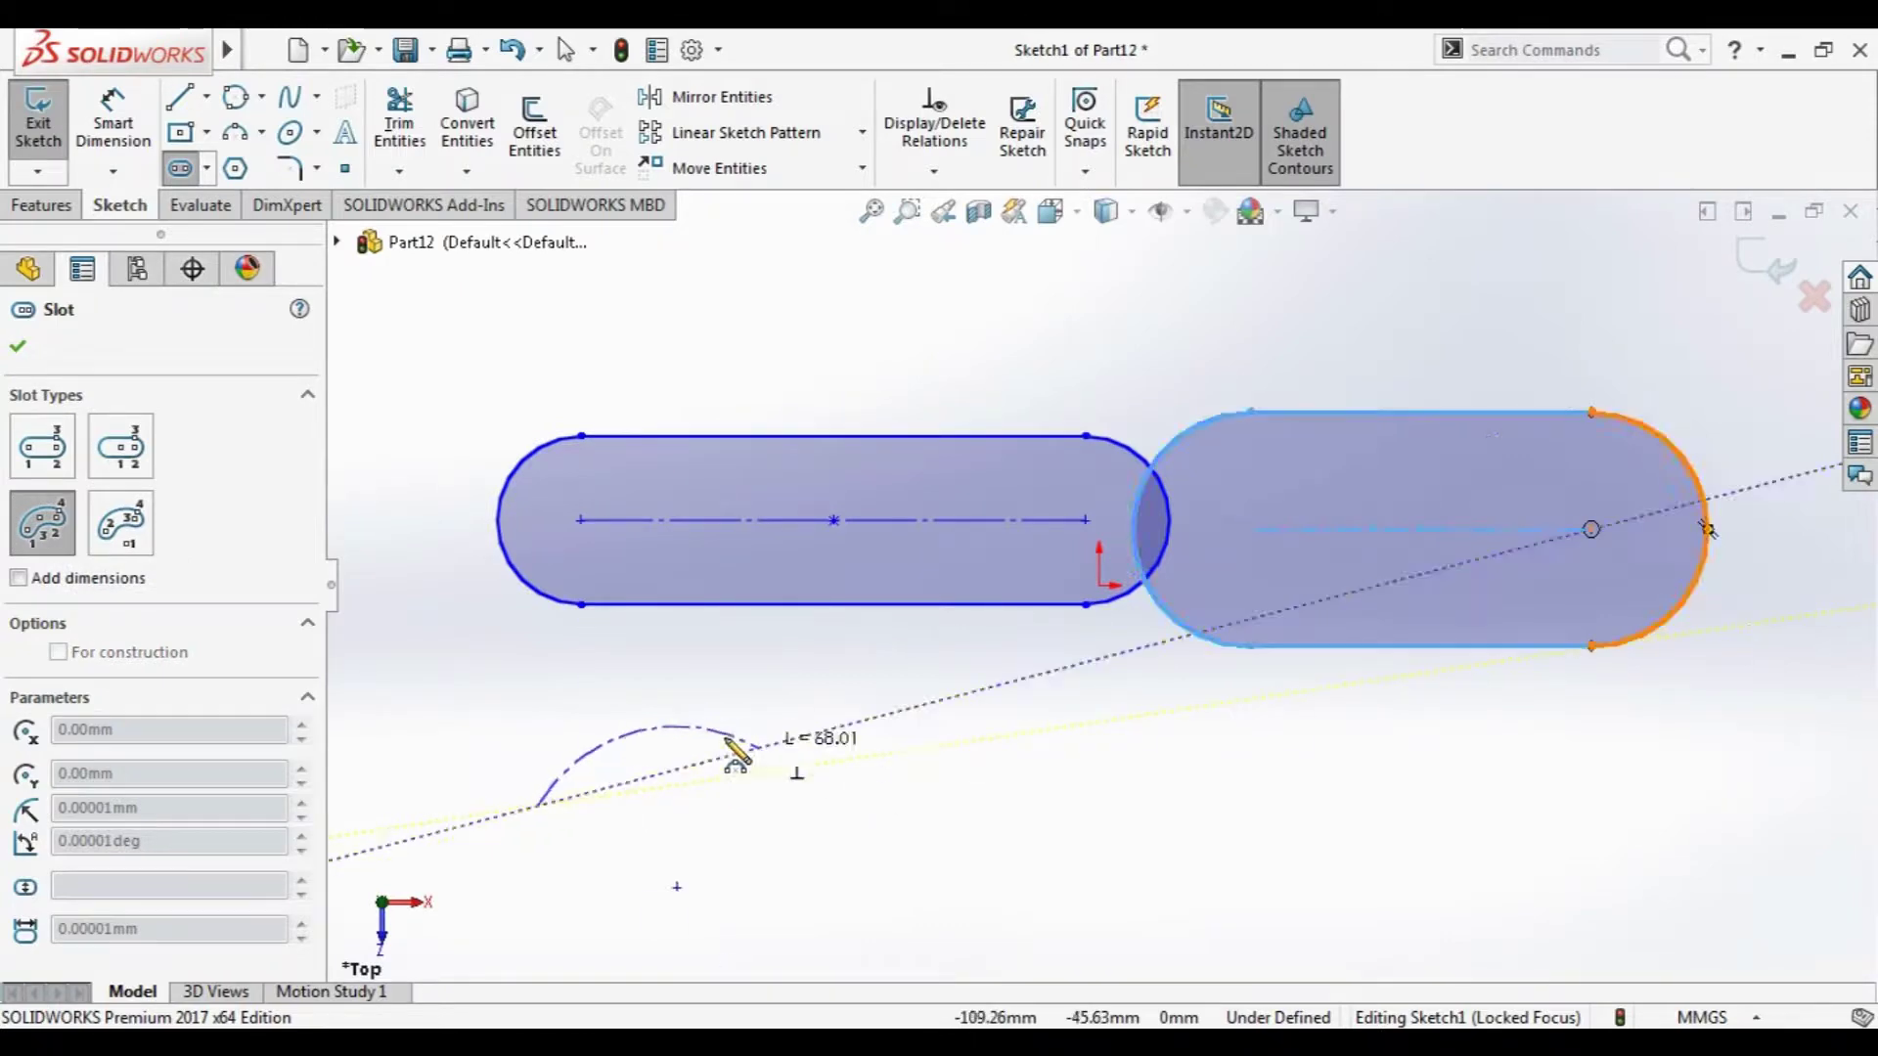
click(943, 788)
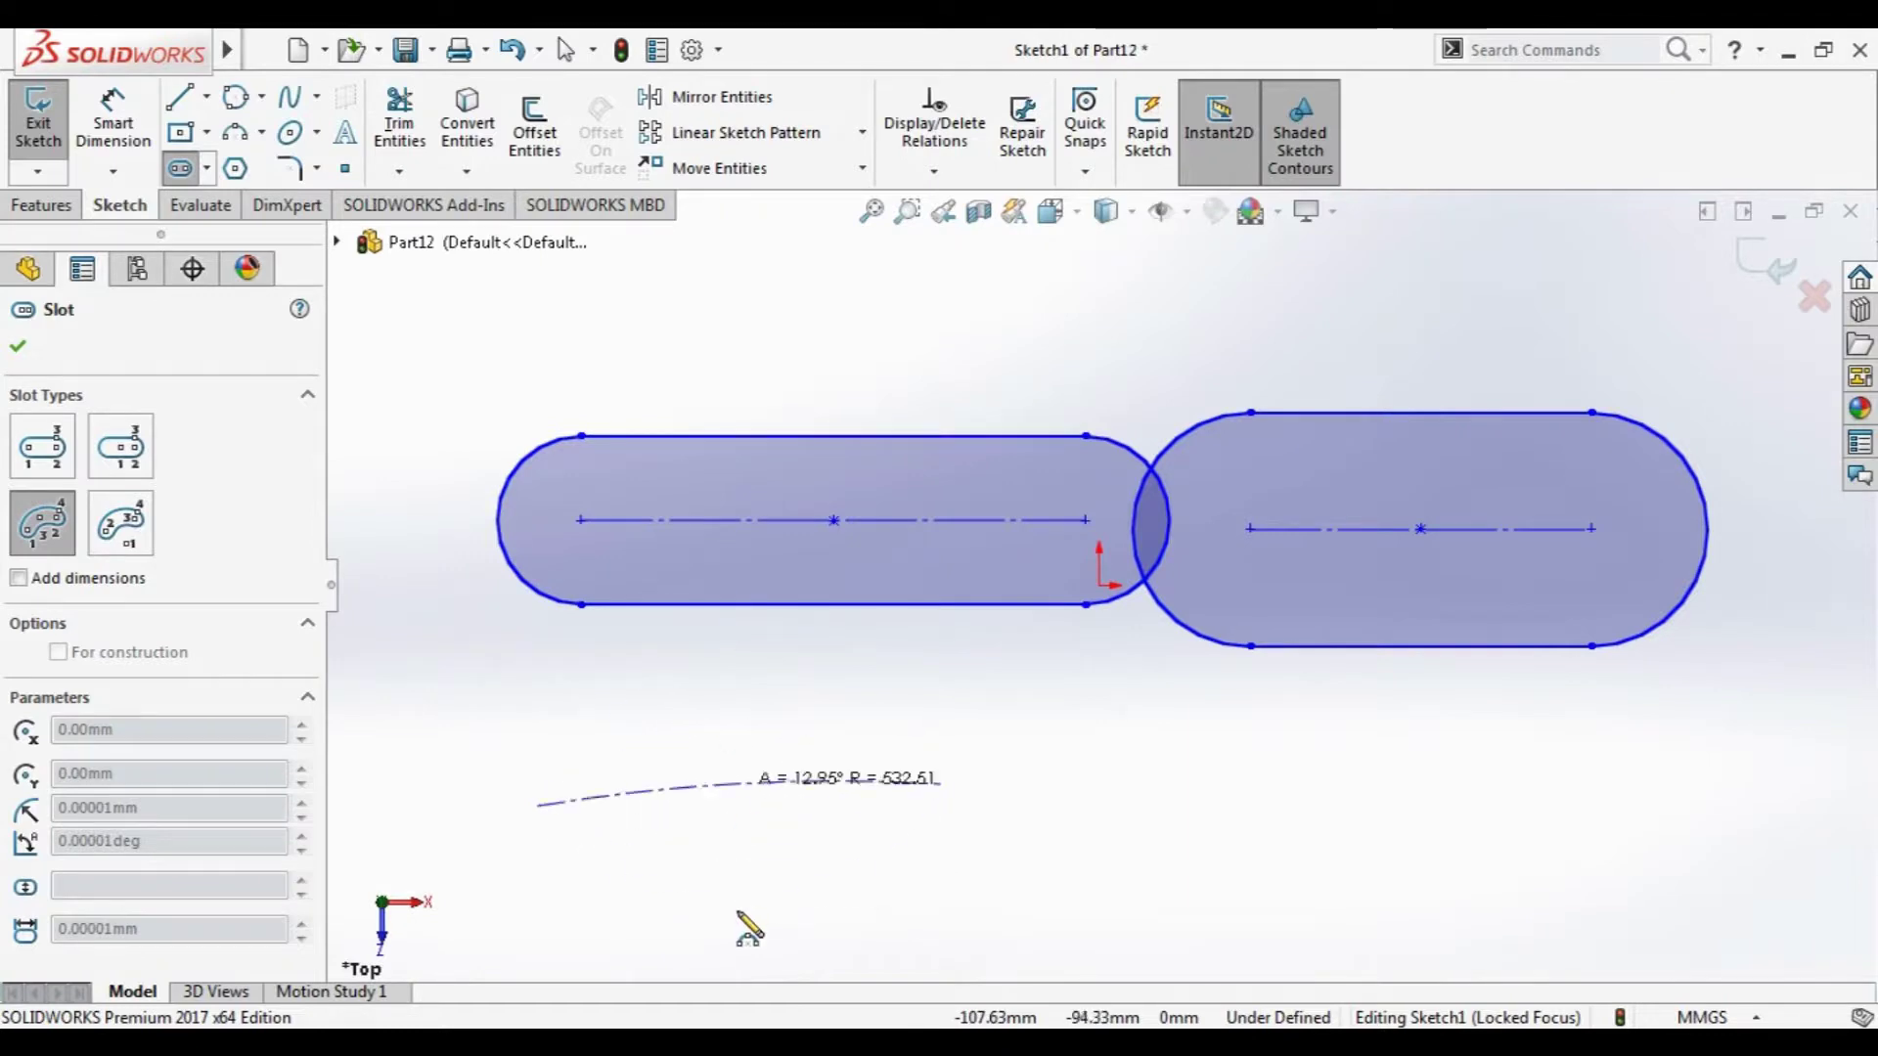
click(744, 863)
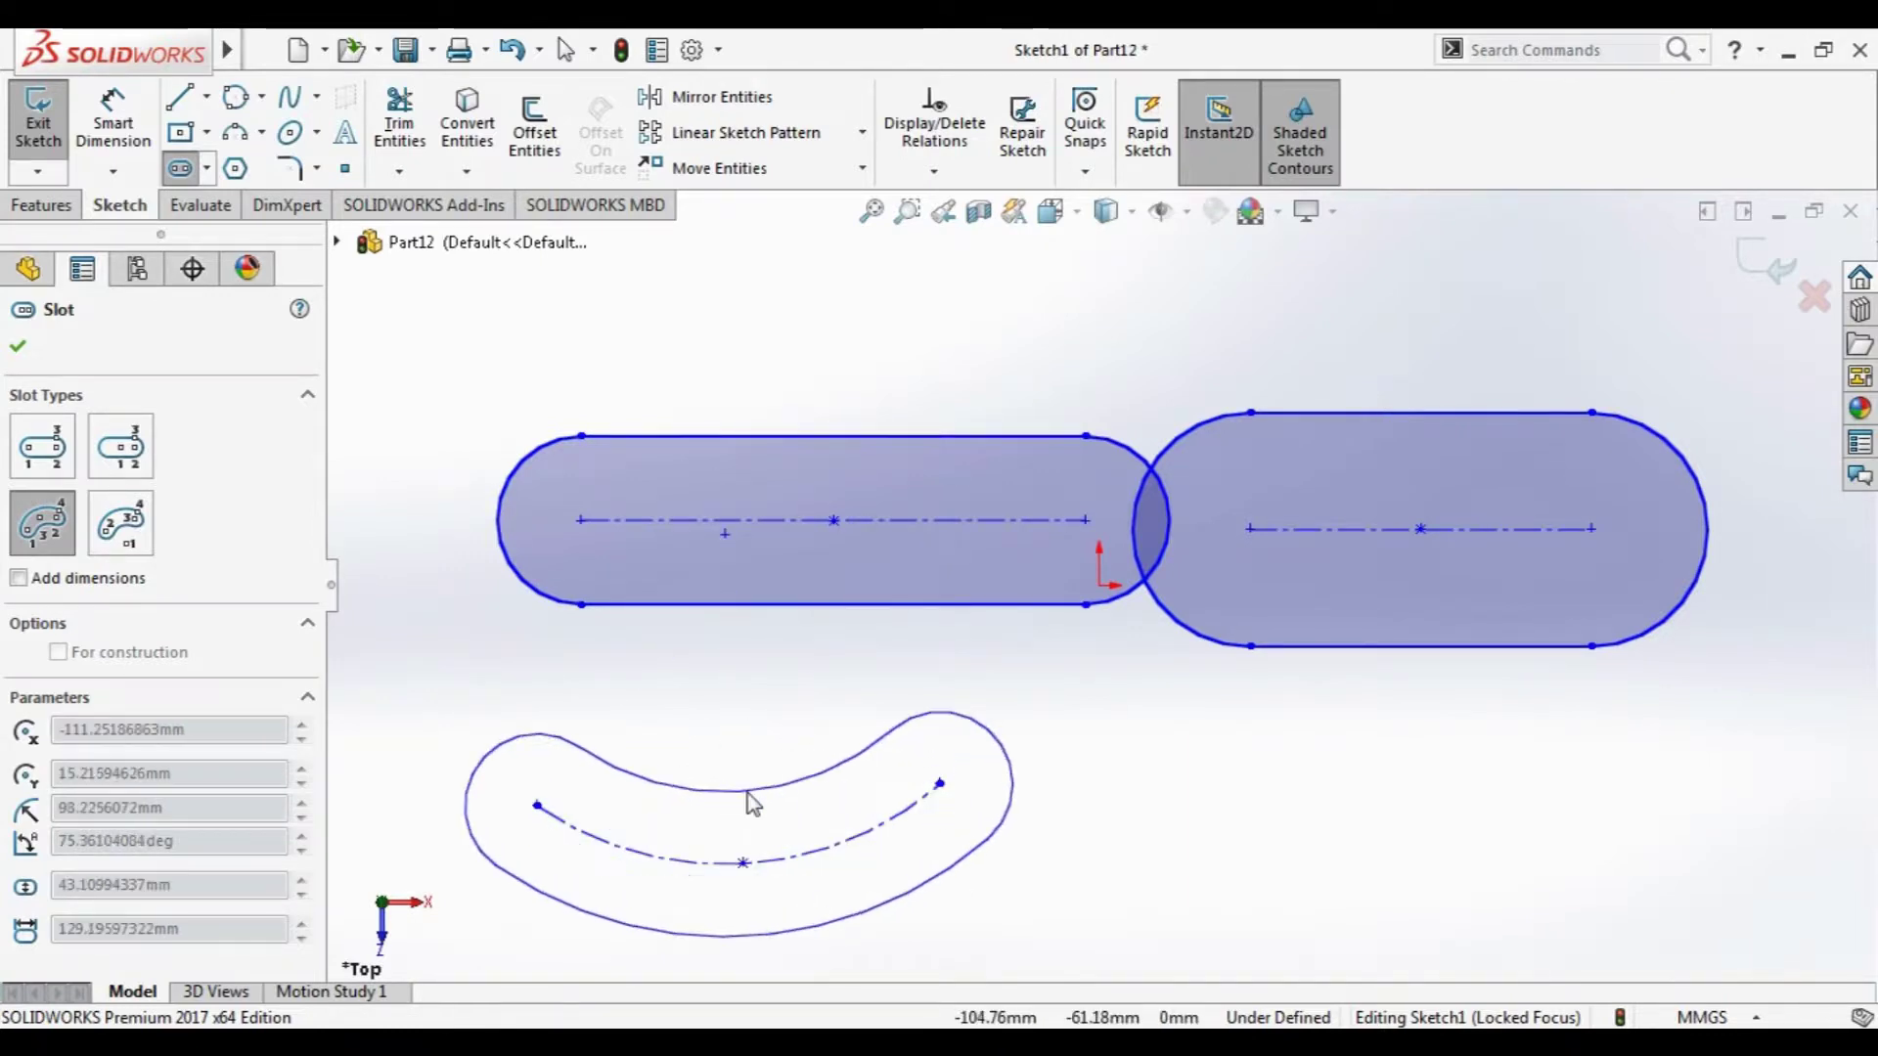
click(751, 802)
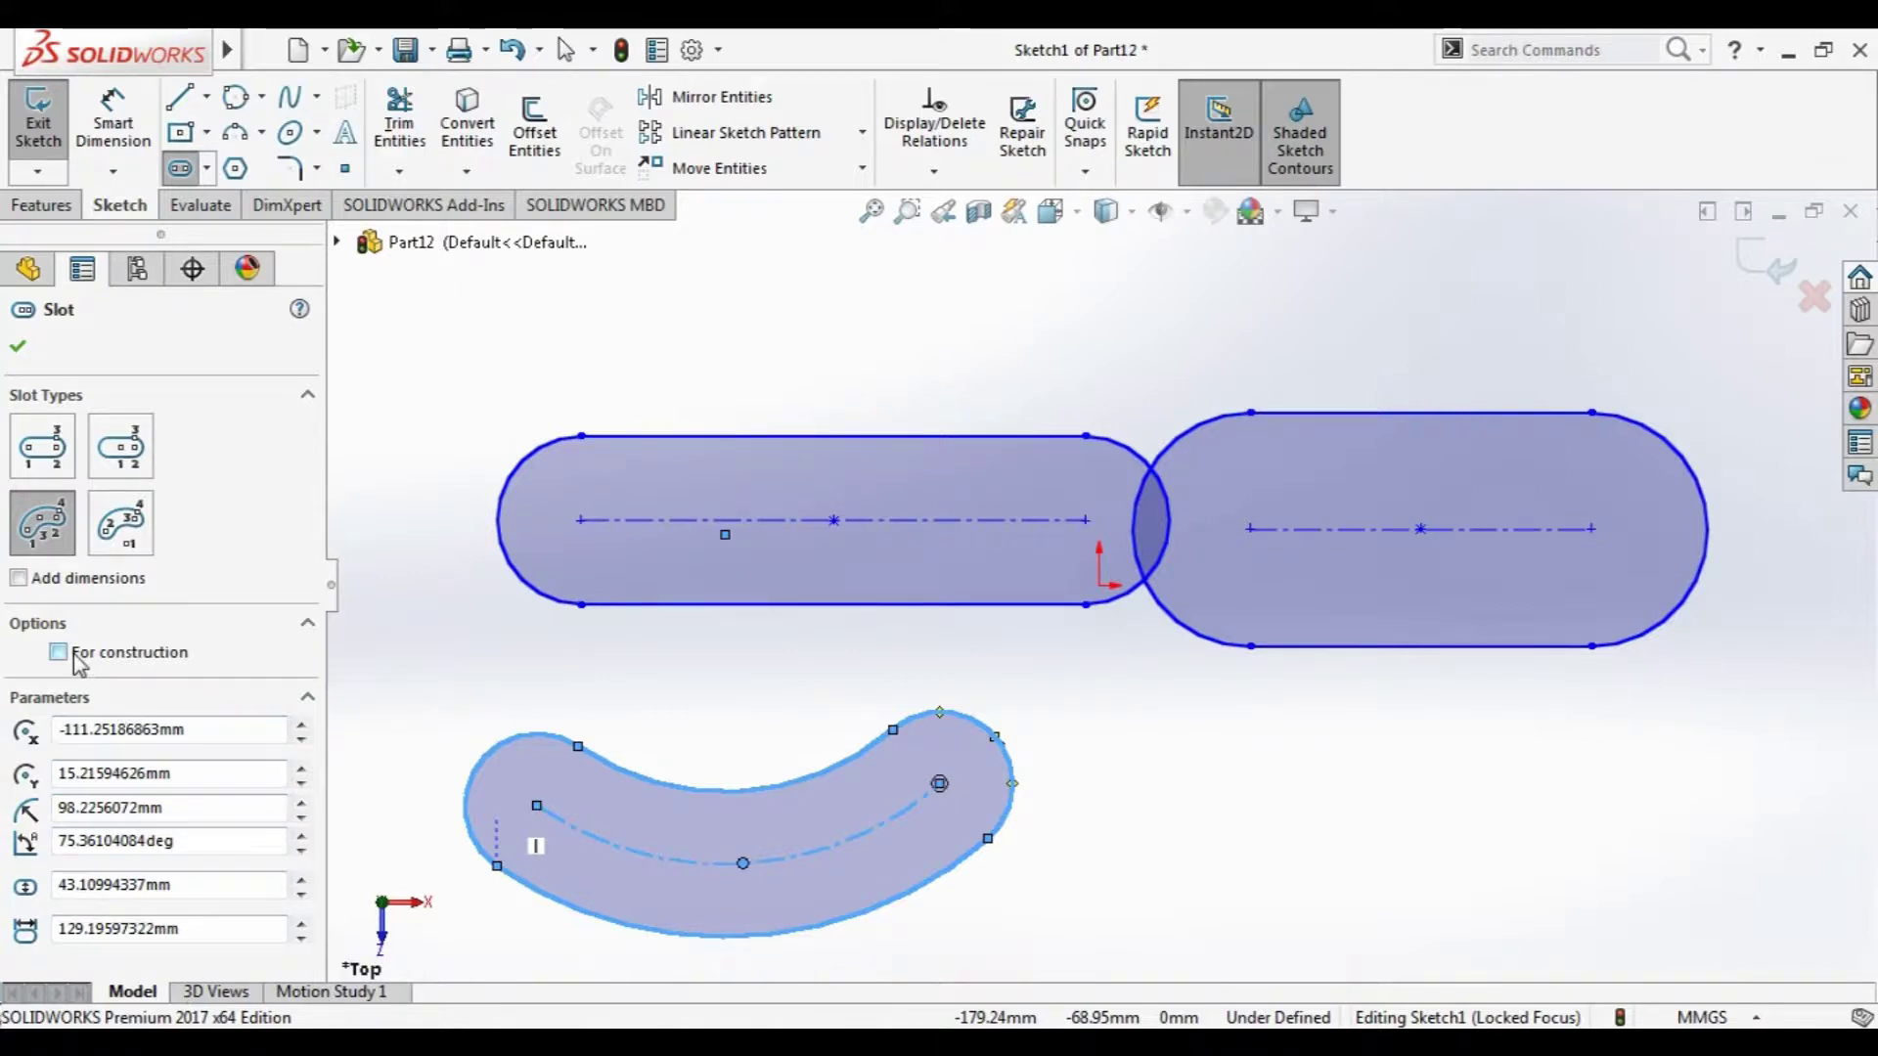
click(123, 523)
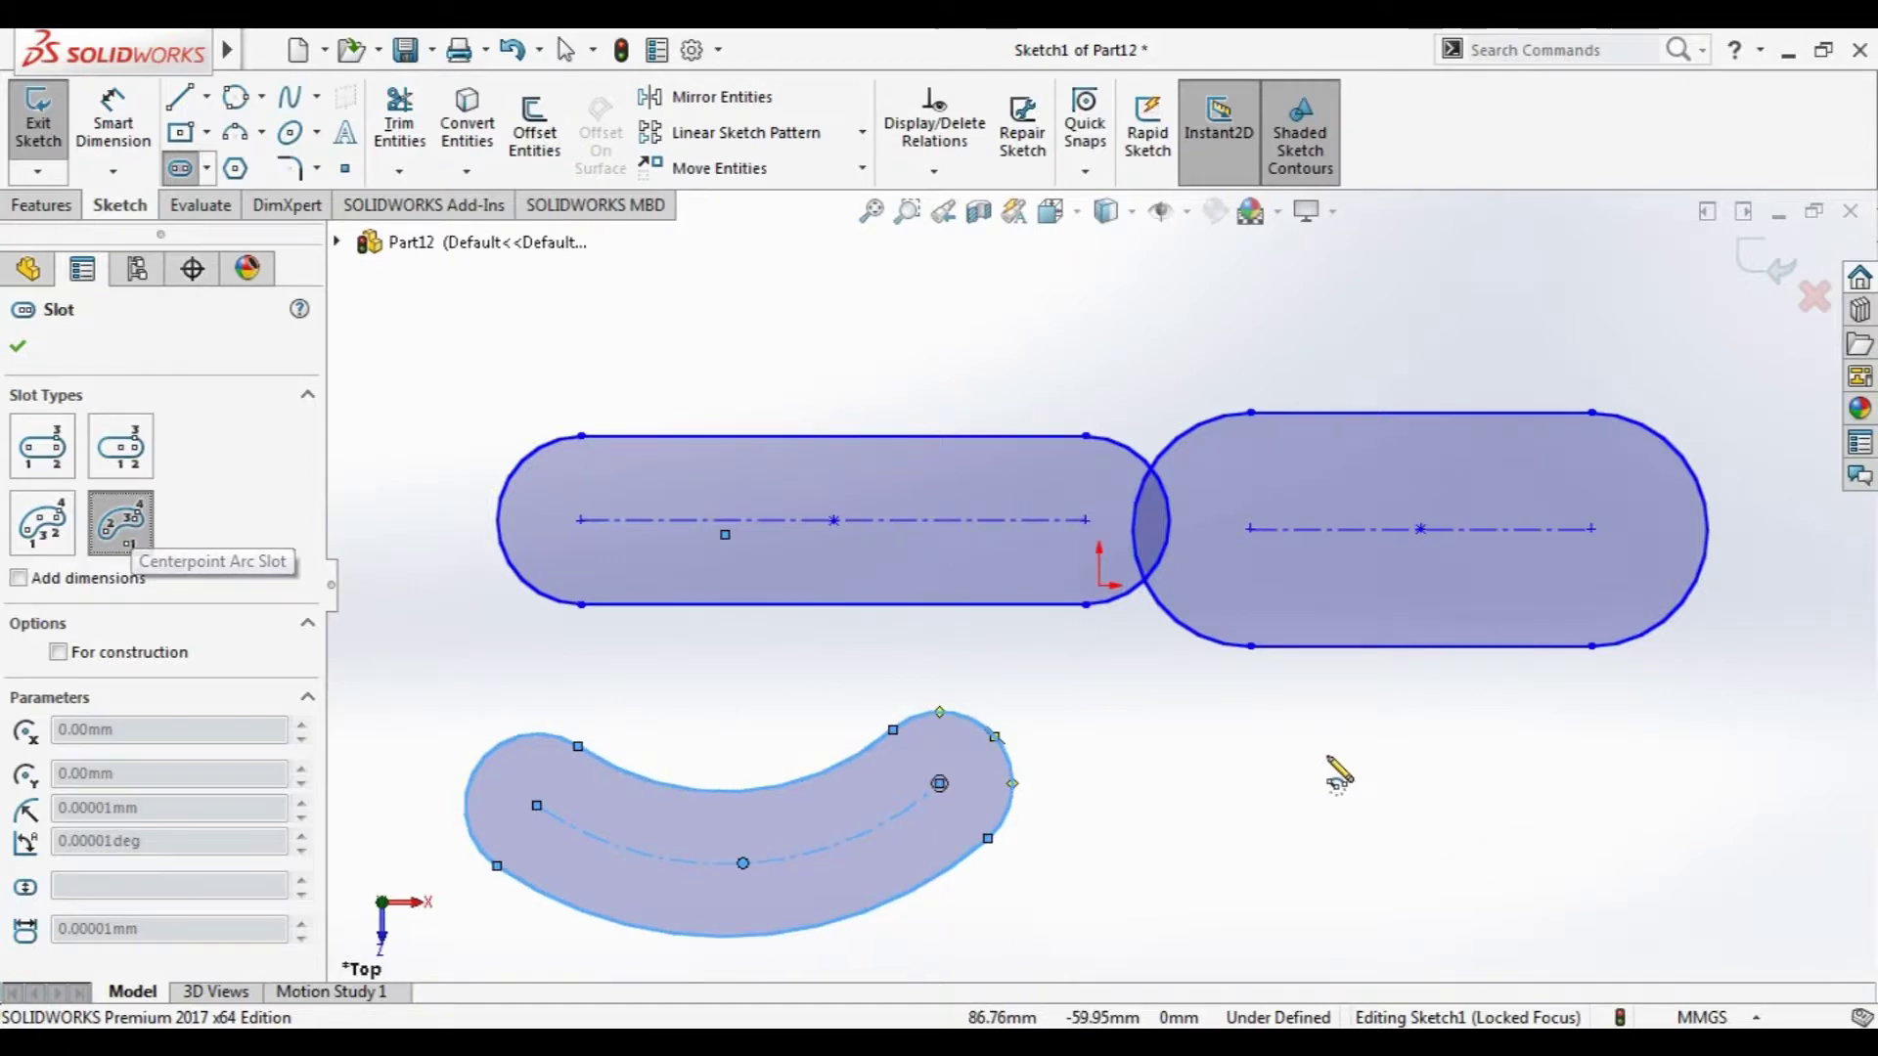
- Draw a nearly closed centrepoint arc slot right of the curved slot and close the Slot tool
click(1458, 825)
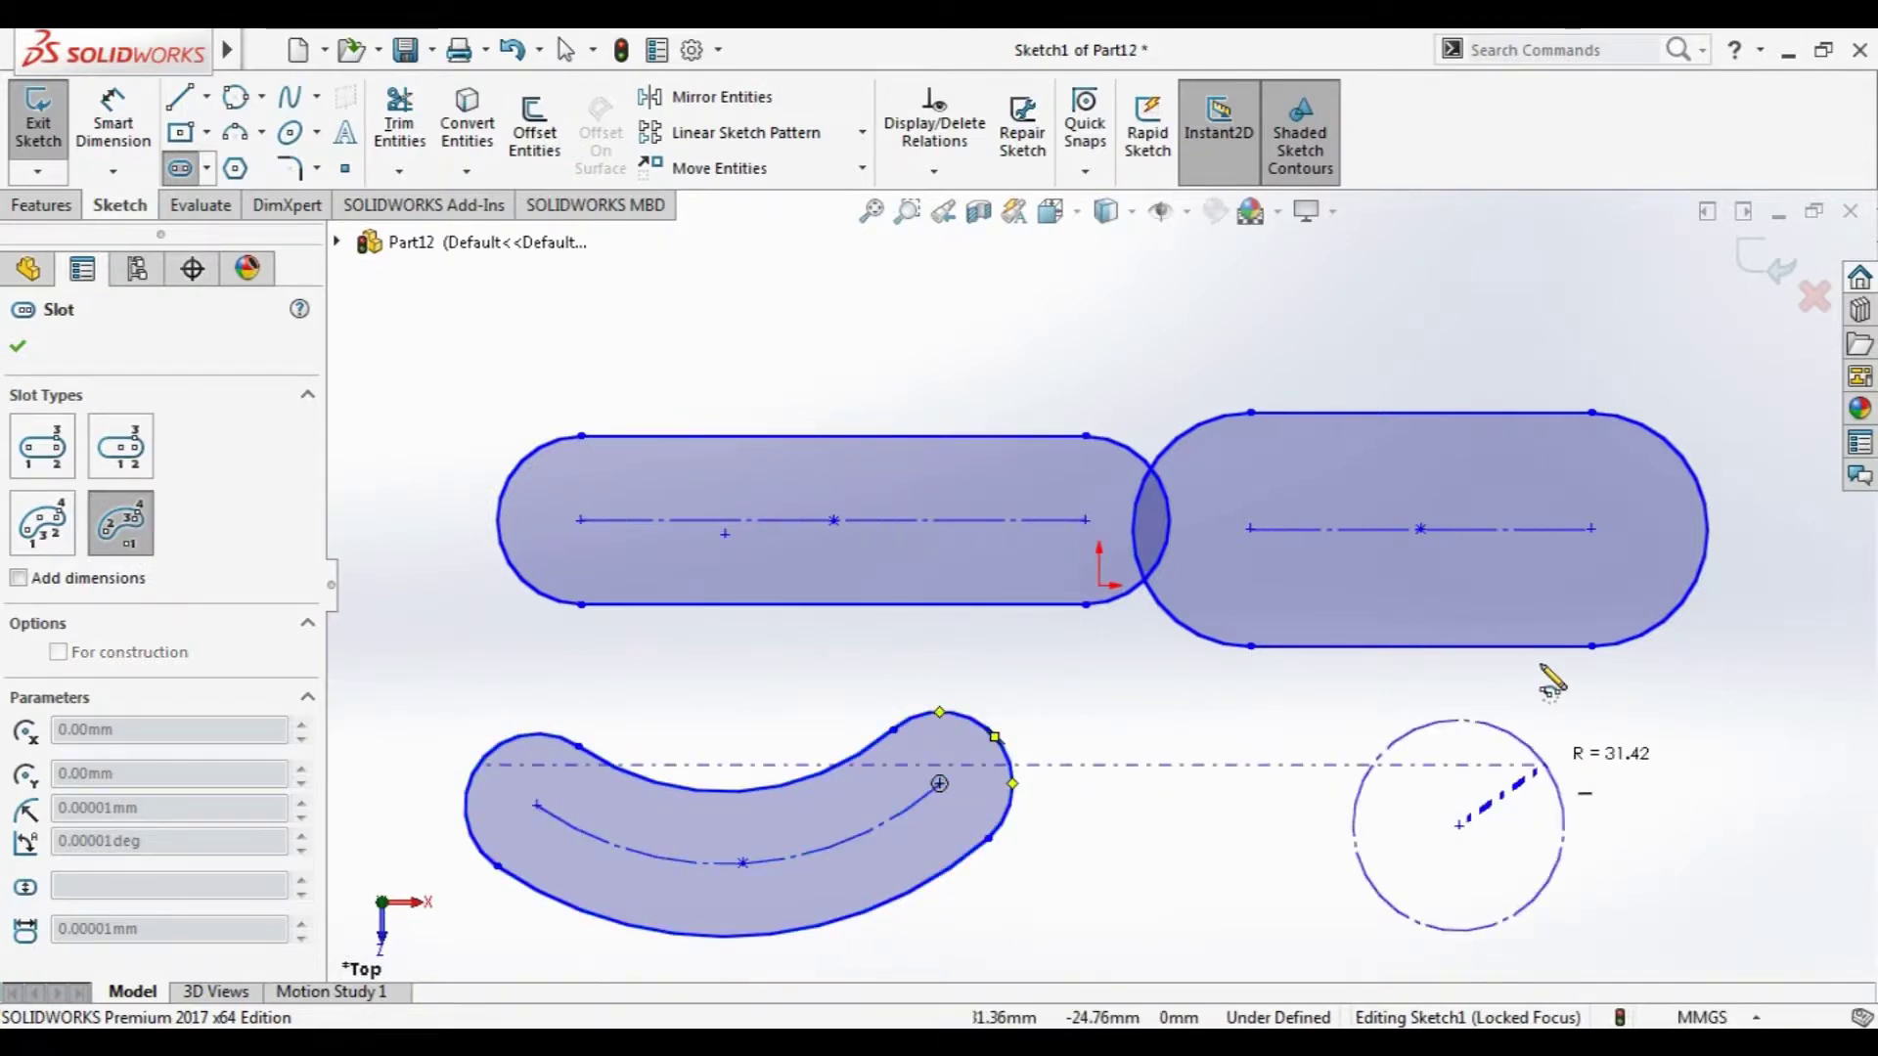
click(1534, 744)
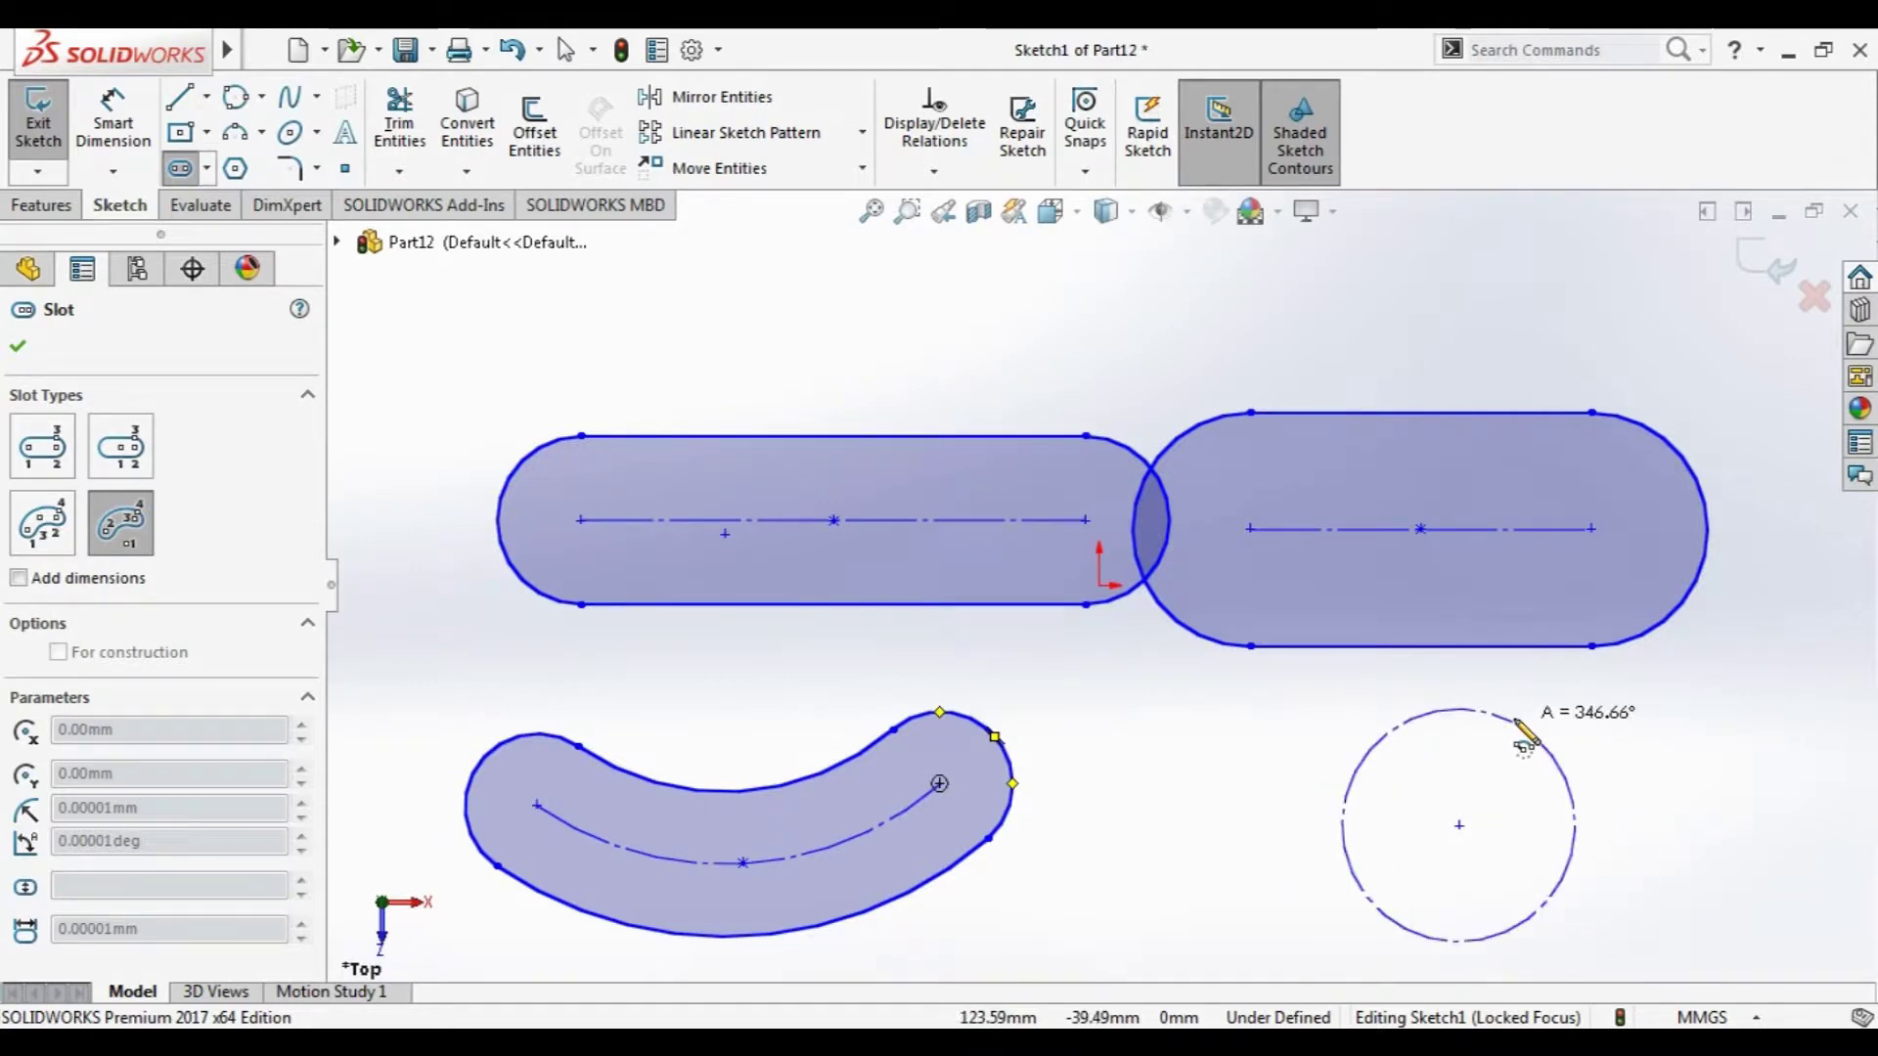
click(1458, 714)
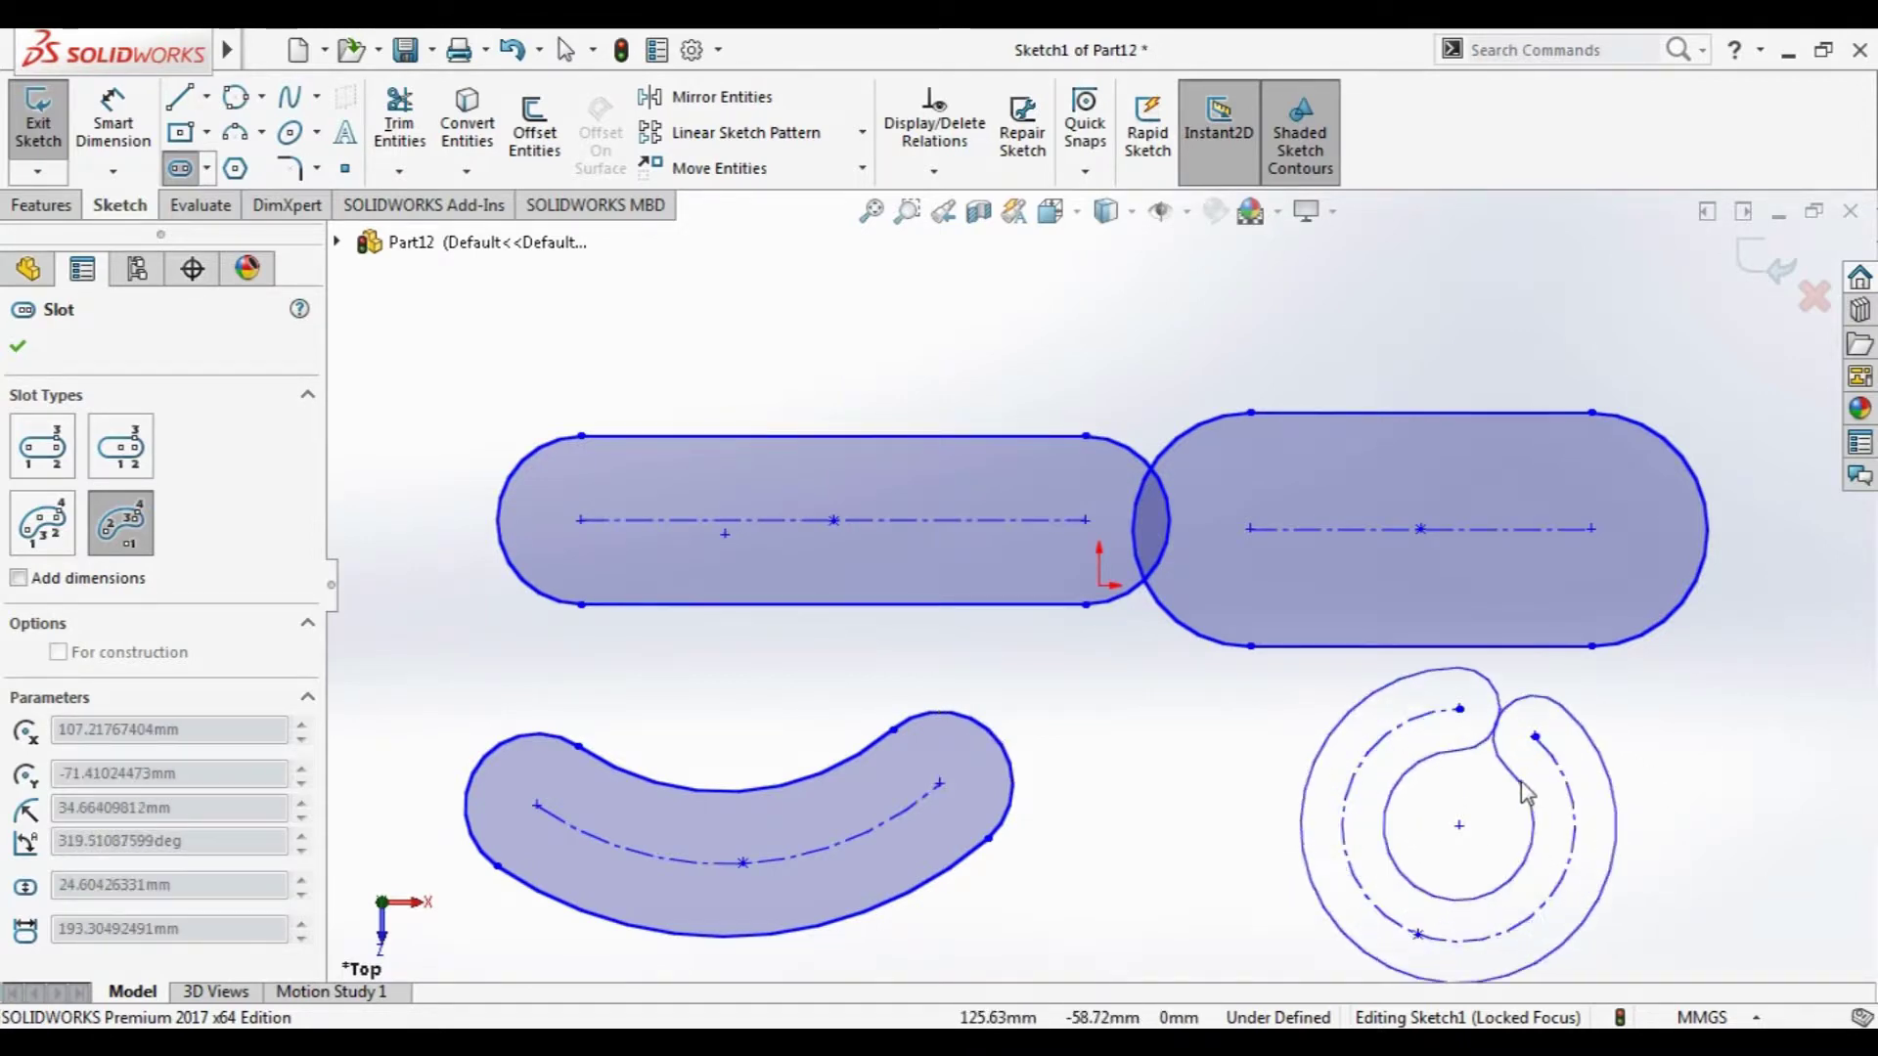
click(1453, 739)
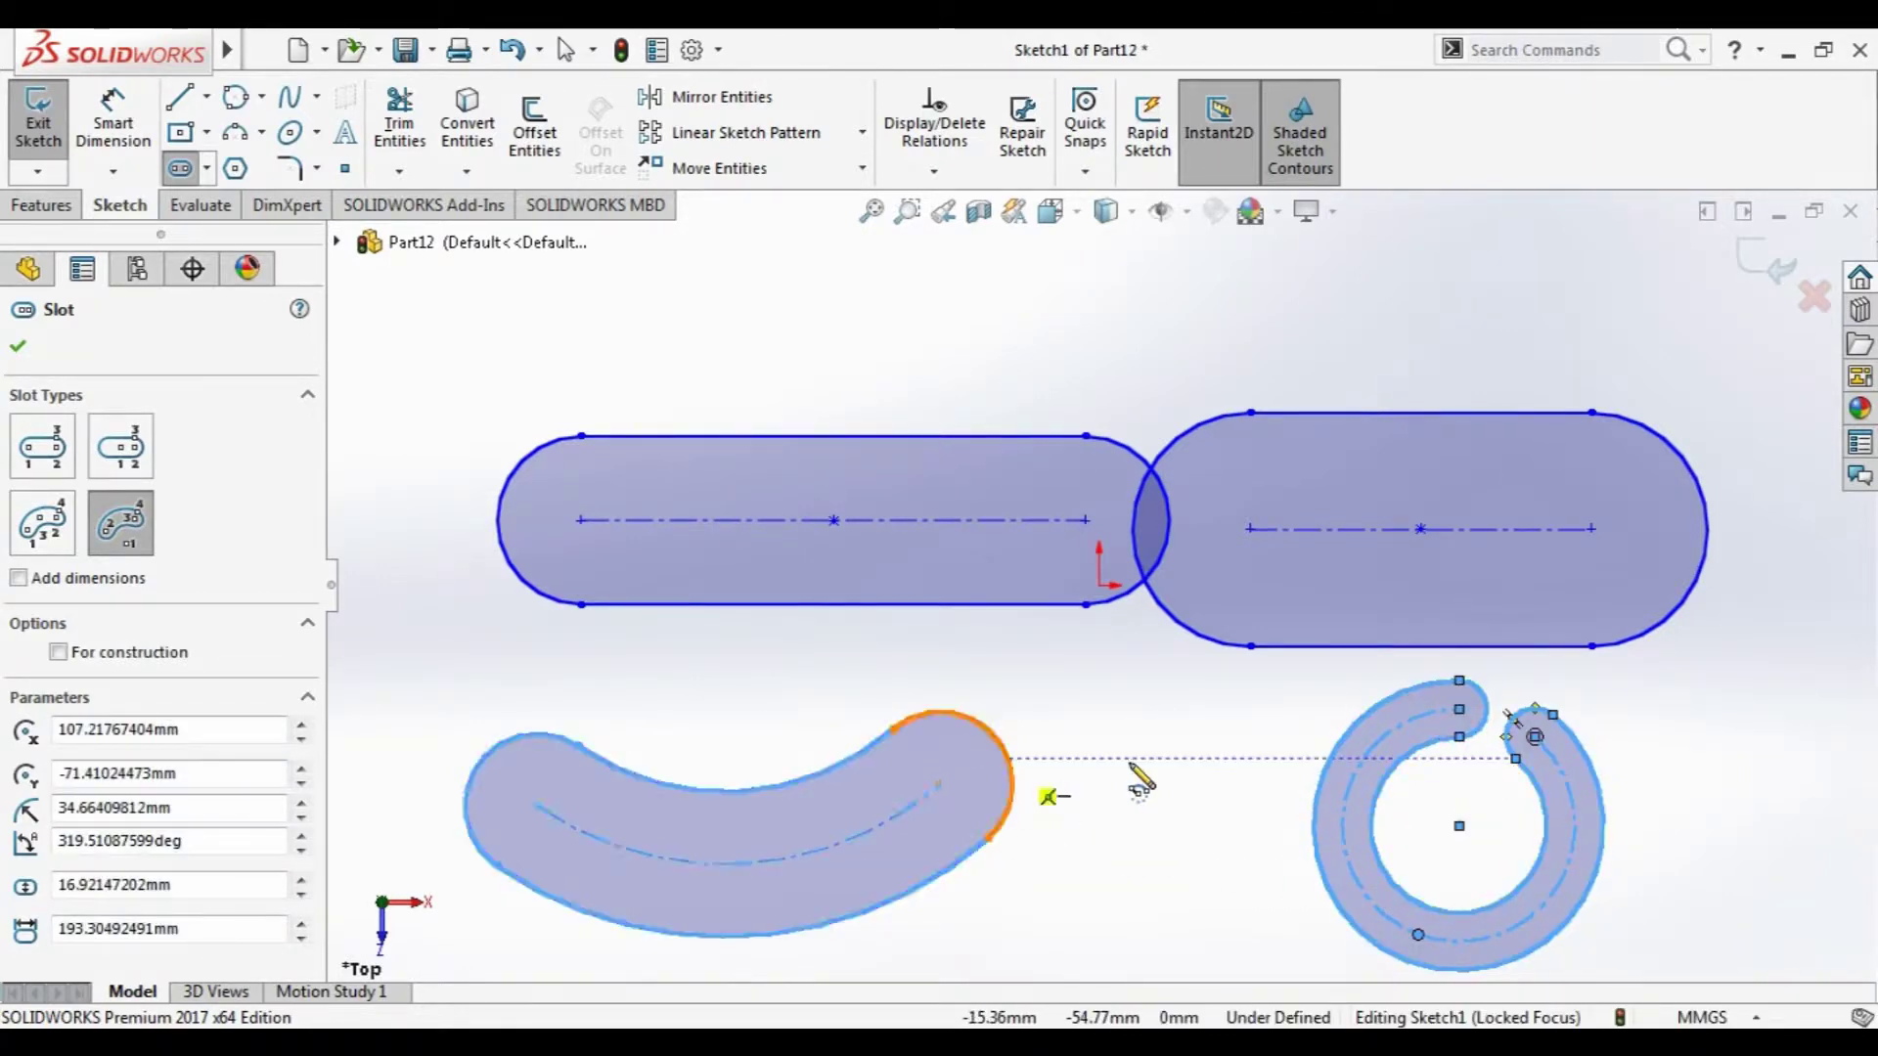
scroll(1163, 761, up, 2)
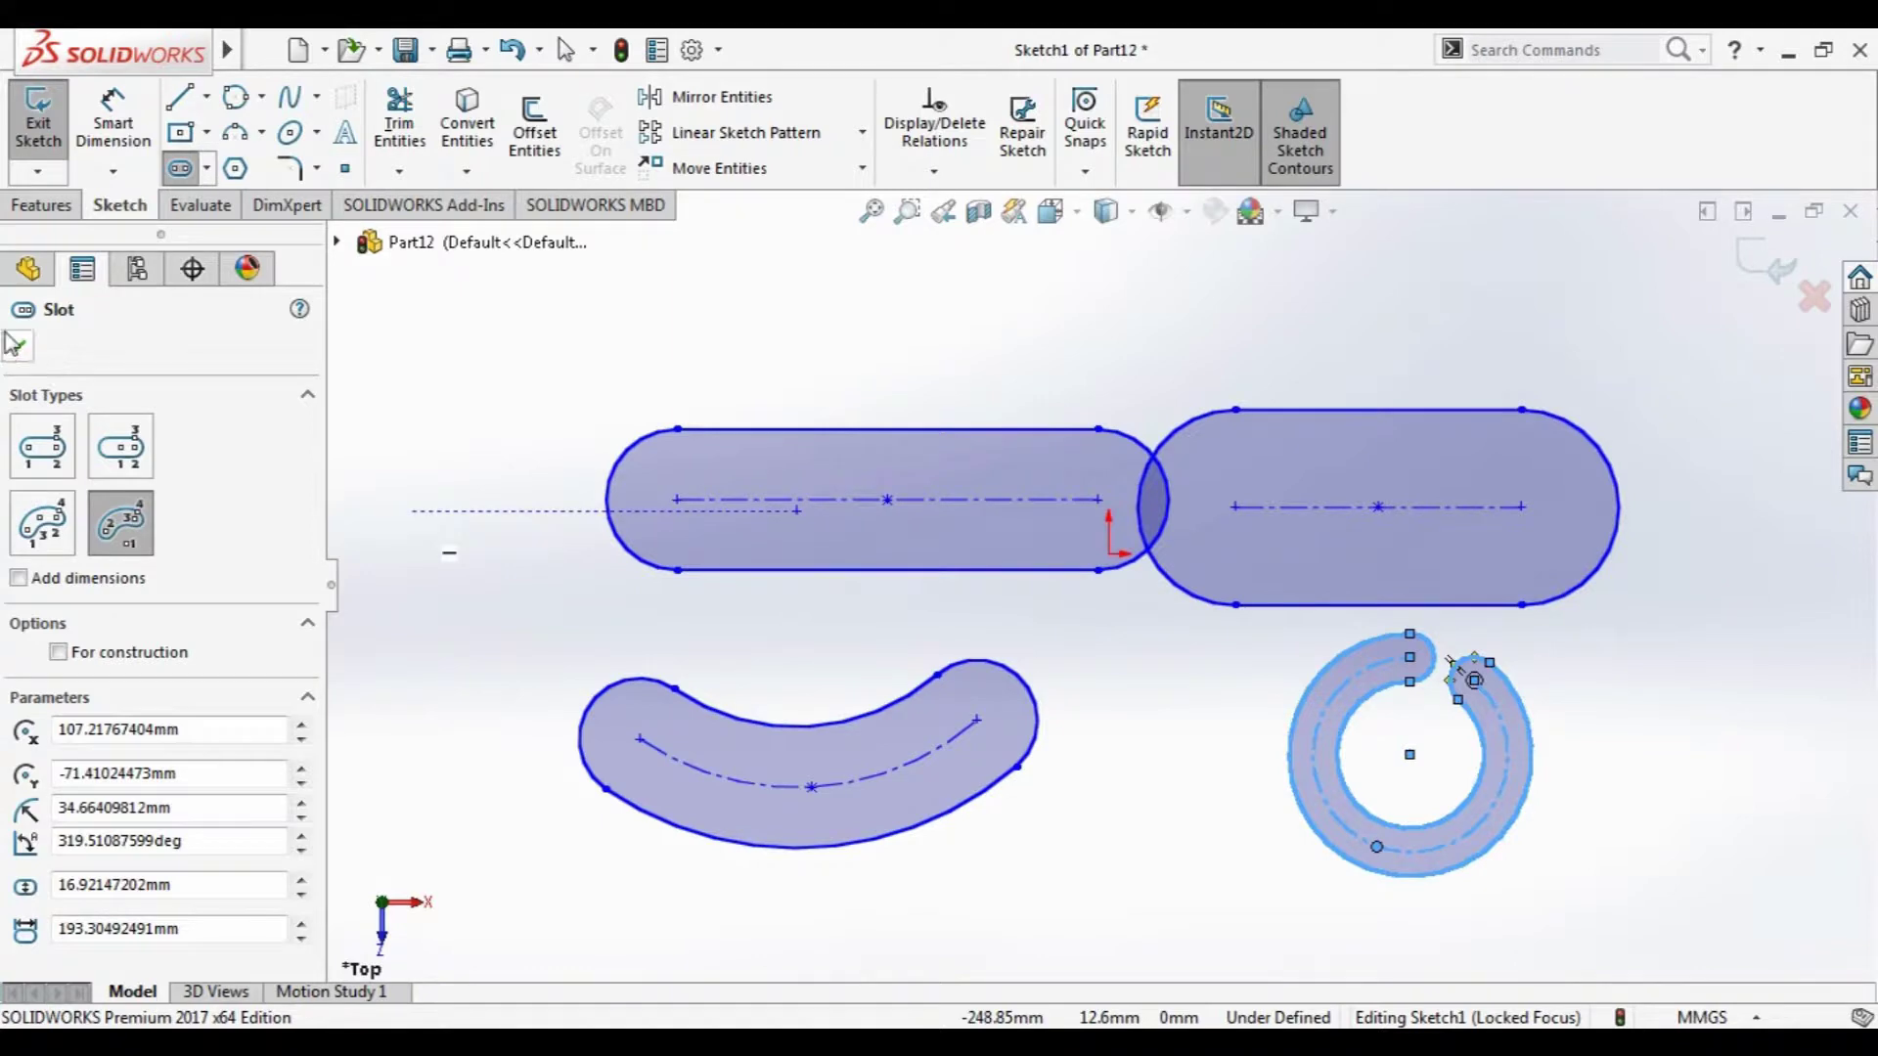
click(17, 344)
click(1790, 783)
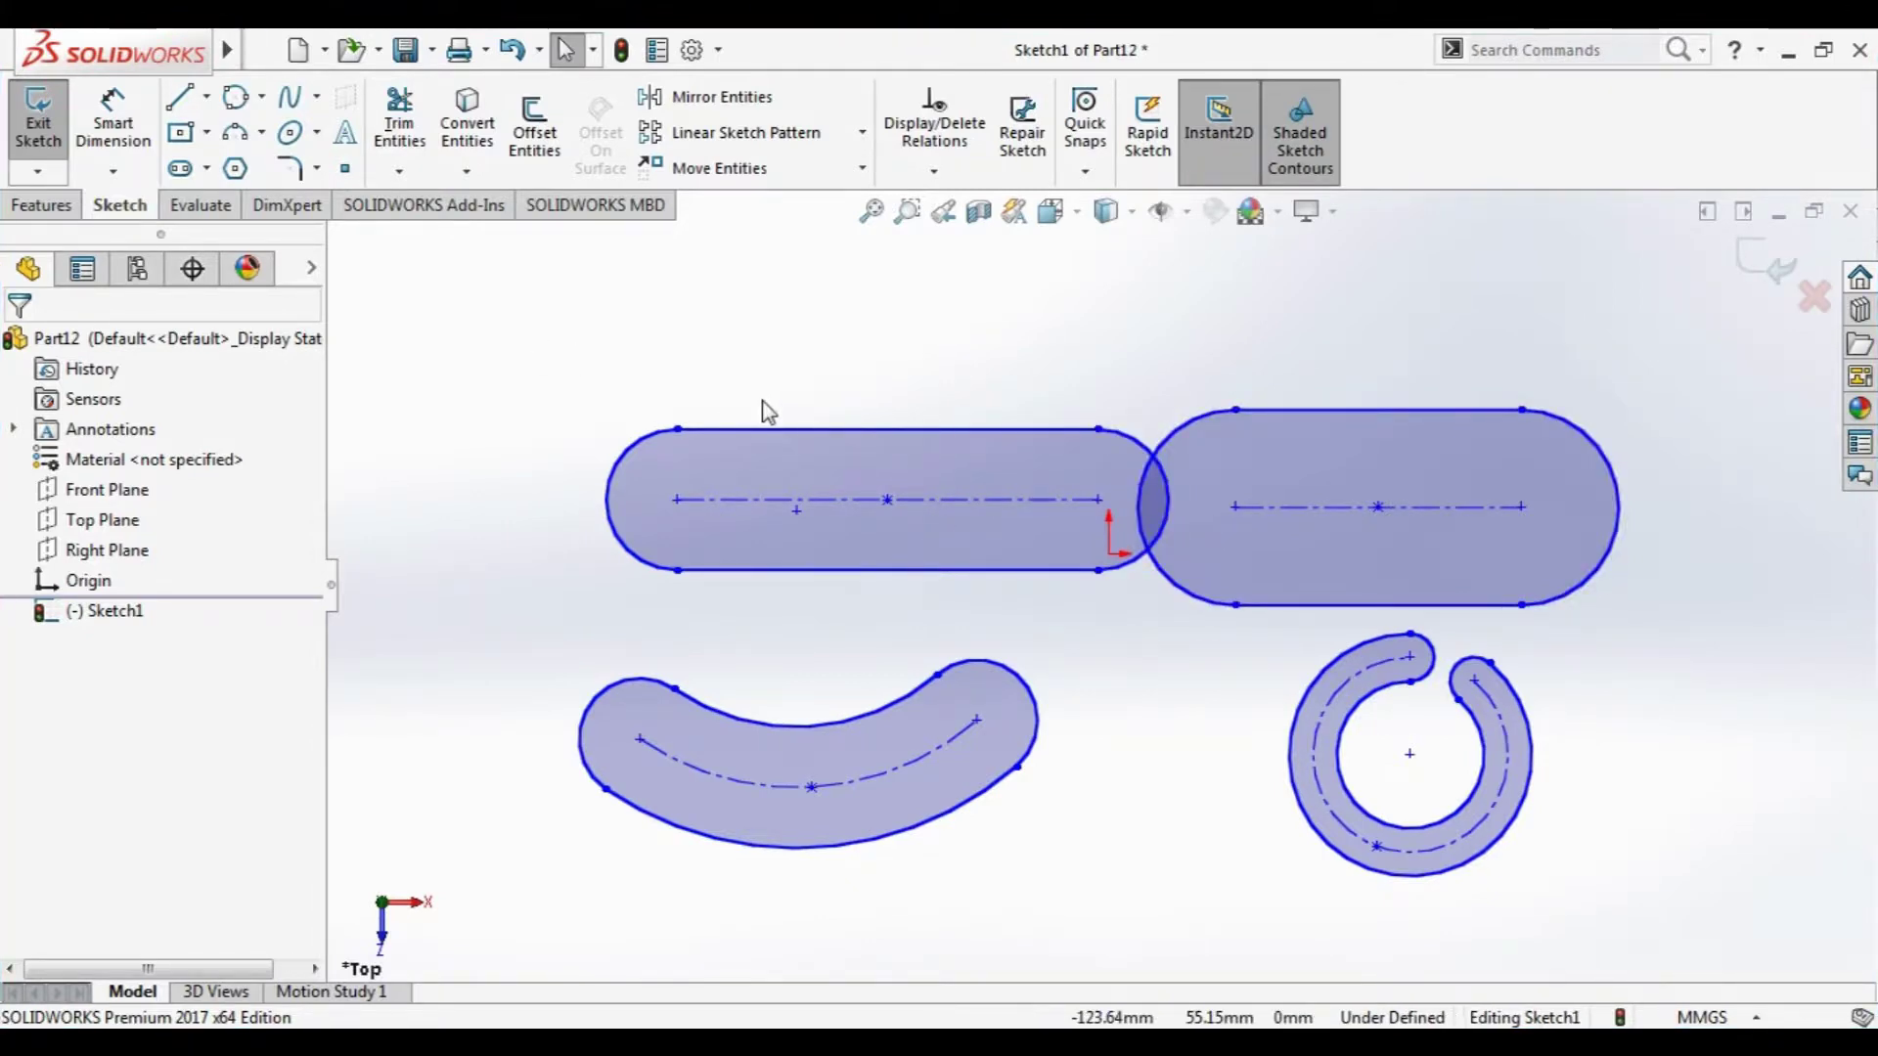
- Box-select all four slots and delete them
mouse_move(1755, 315)
mouse_down()
mouse_move(919, 812)
mouse_move(565, 949)
mouse_up()
key(Delete)
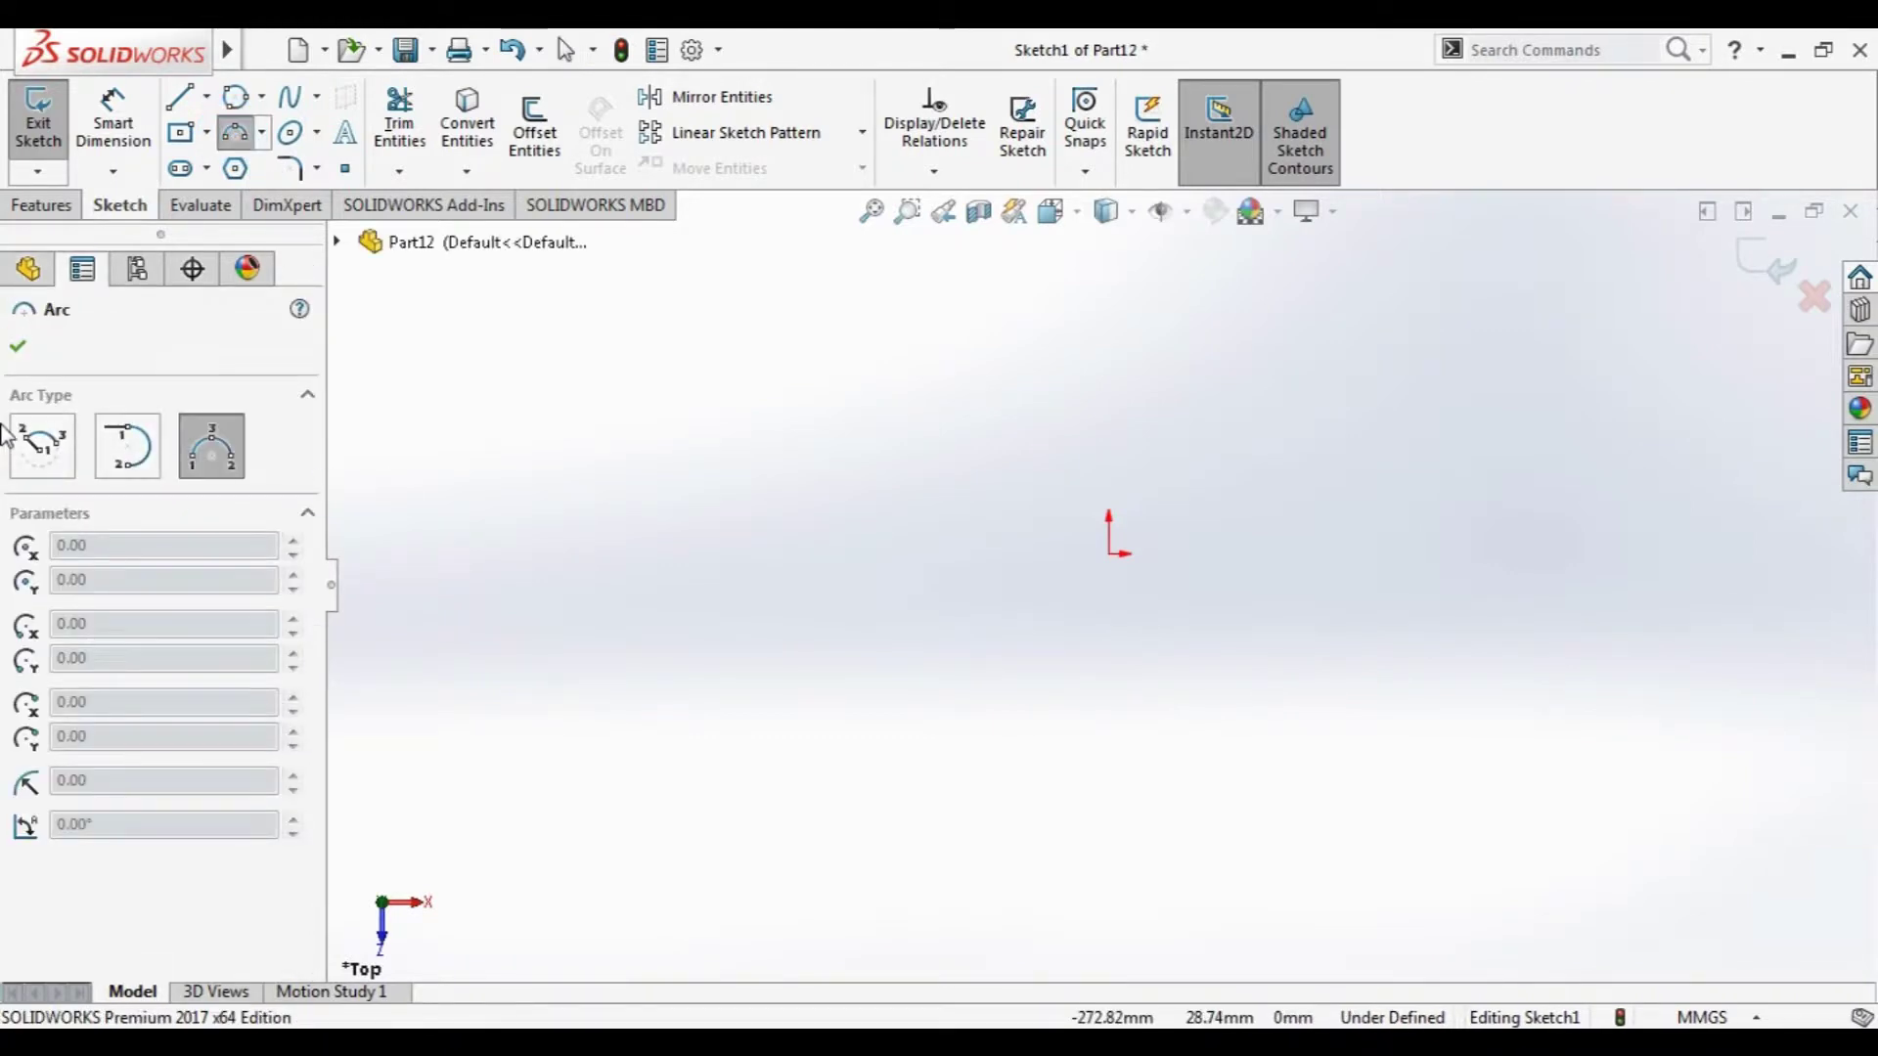
- Draw a quarter-turn centrepoint arc centred up and left of the origin
click(36, 450)
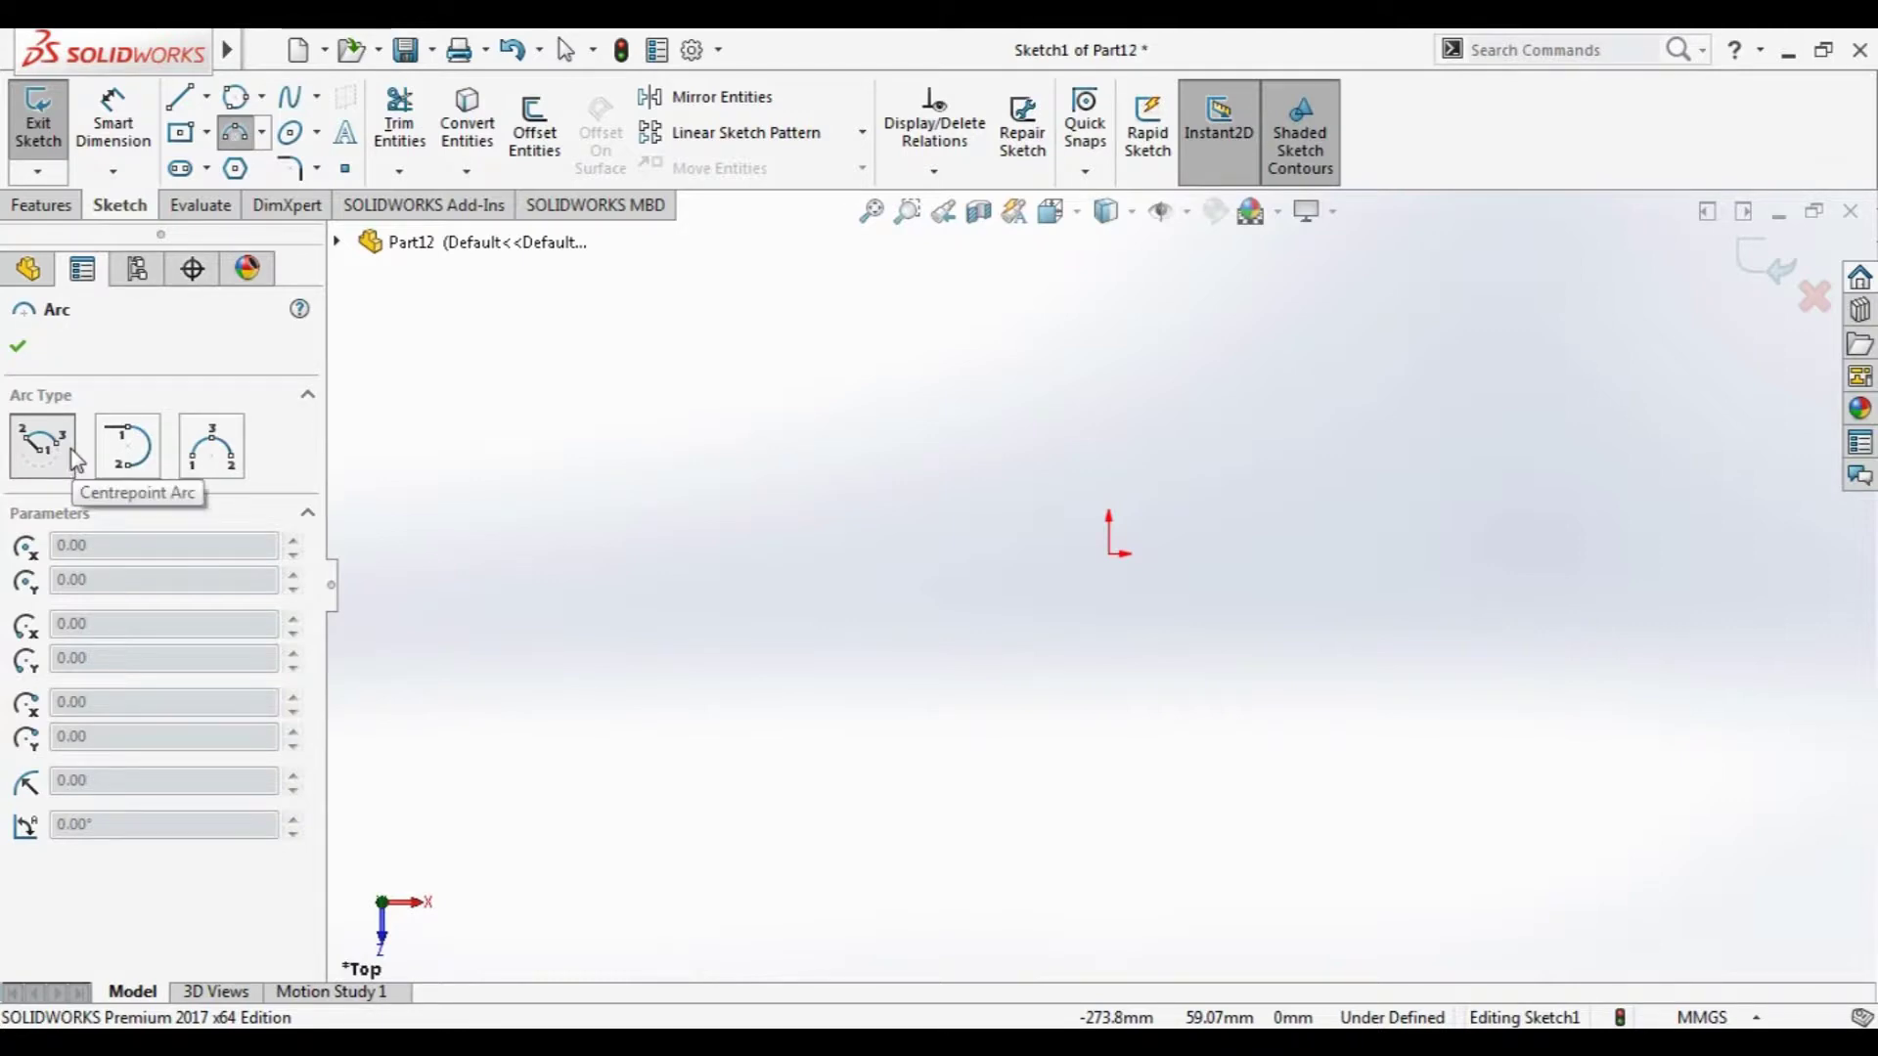
click(693, 350)
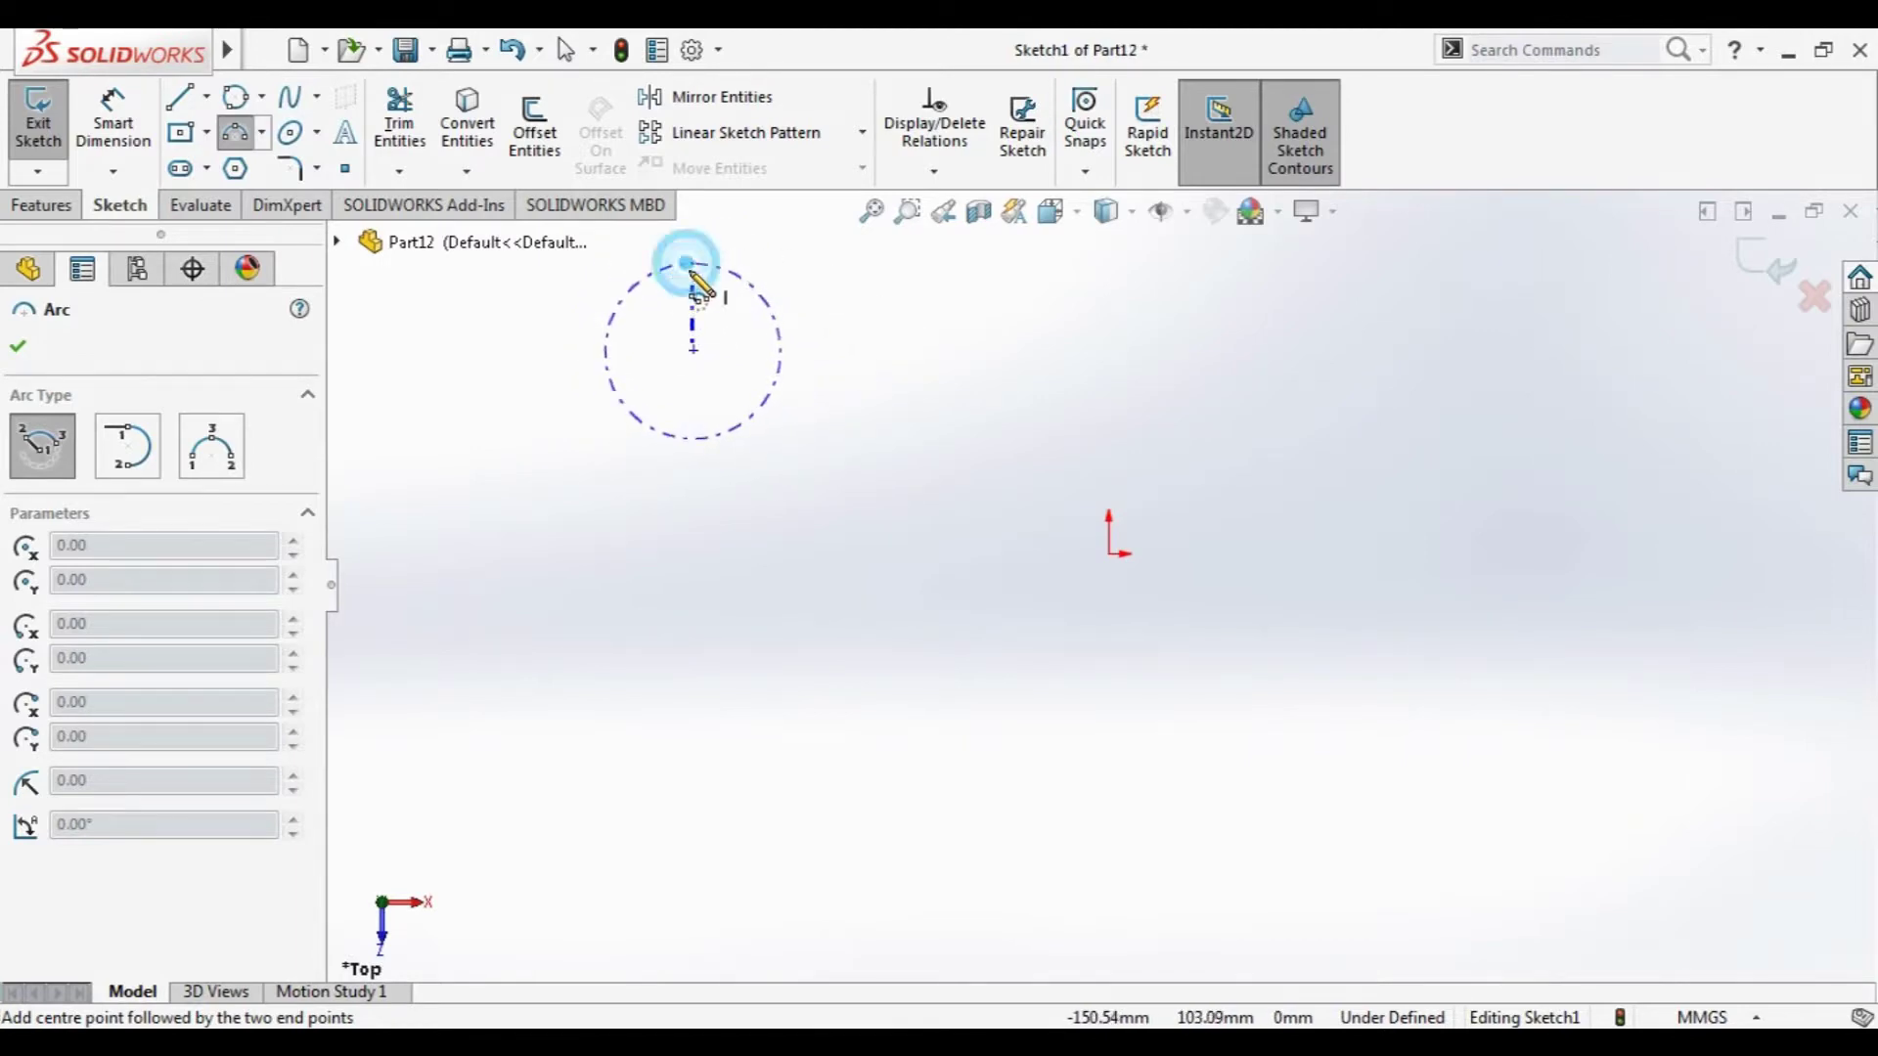
click(692, 262)
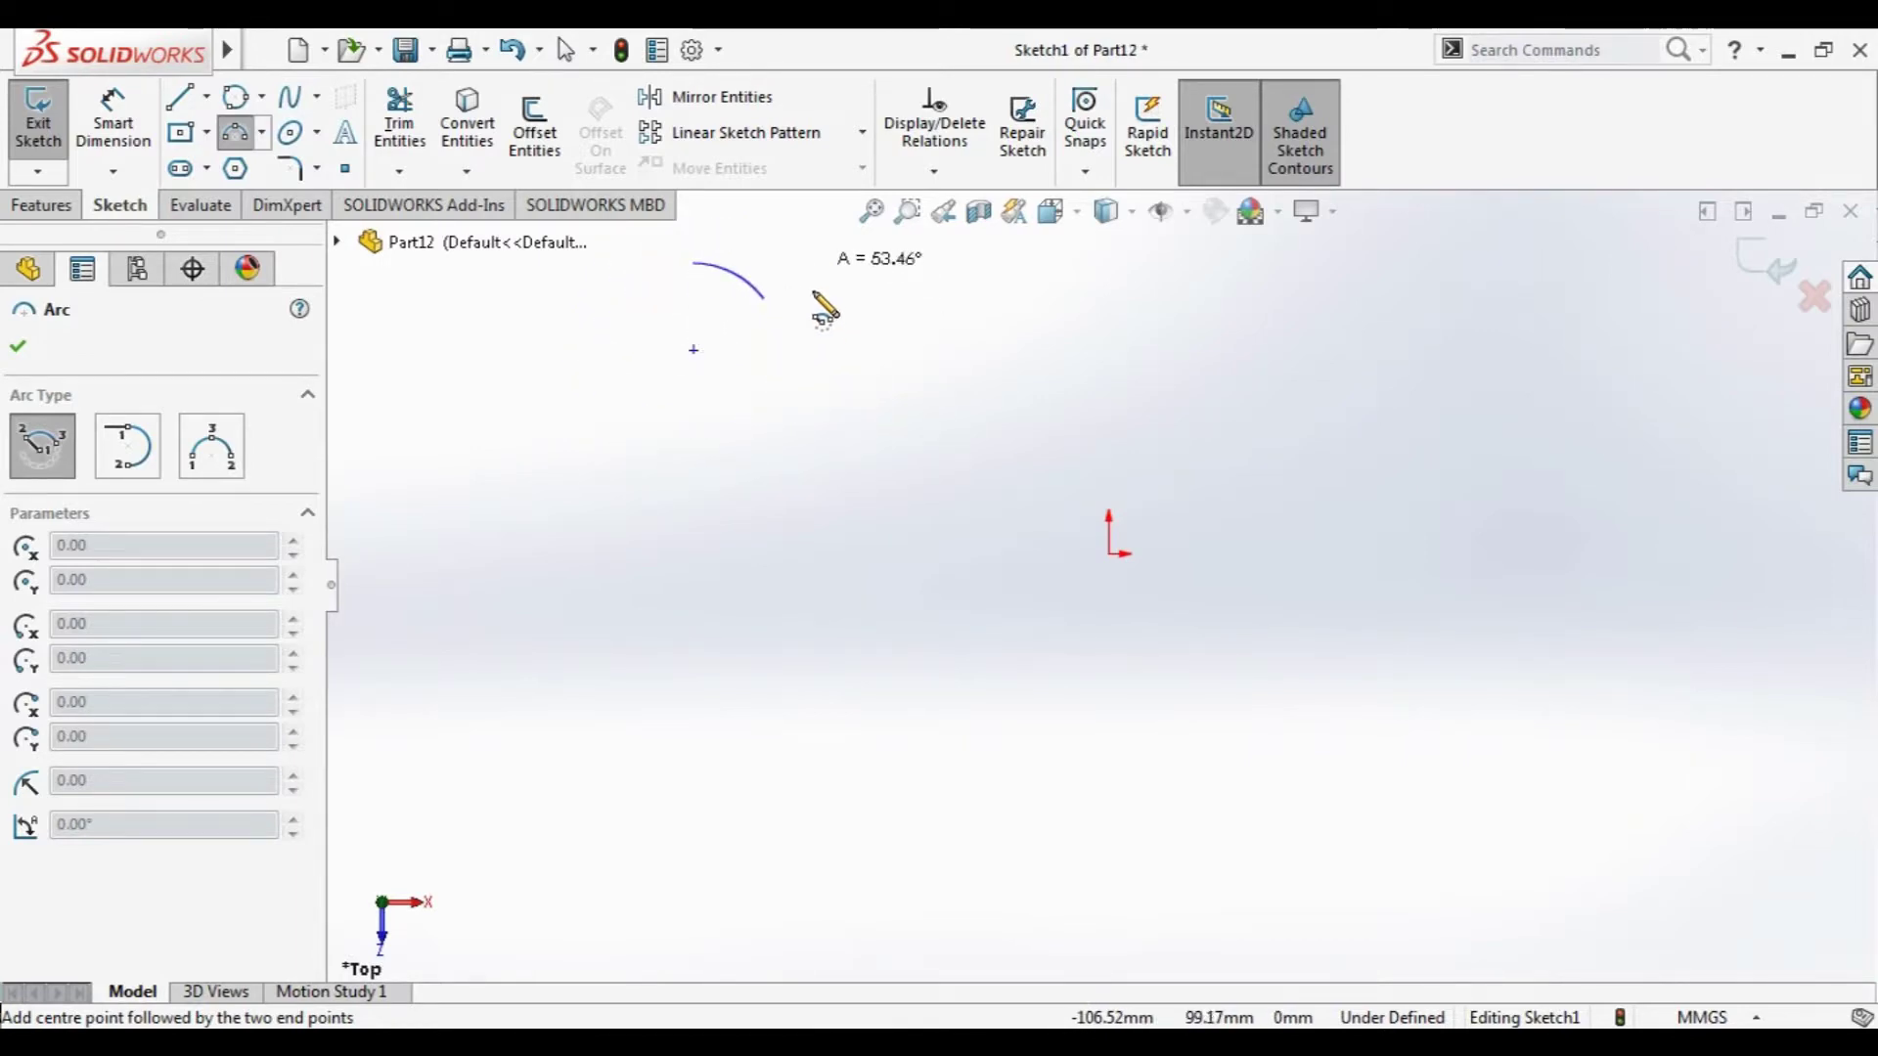
click(875, 480)
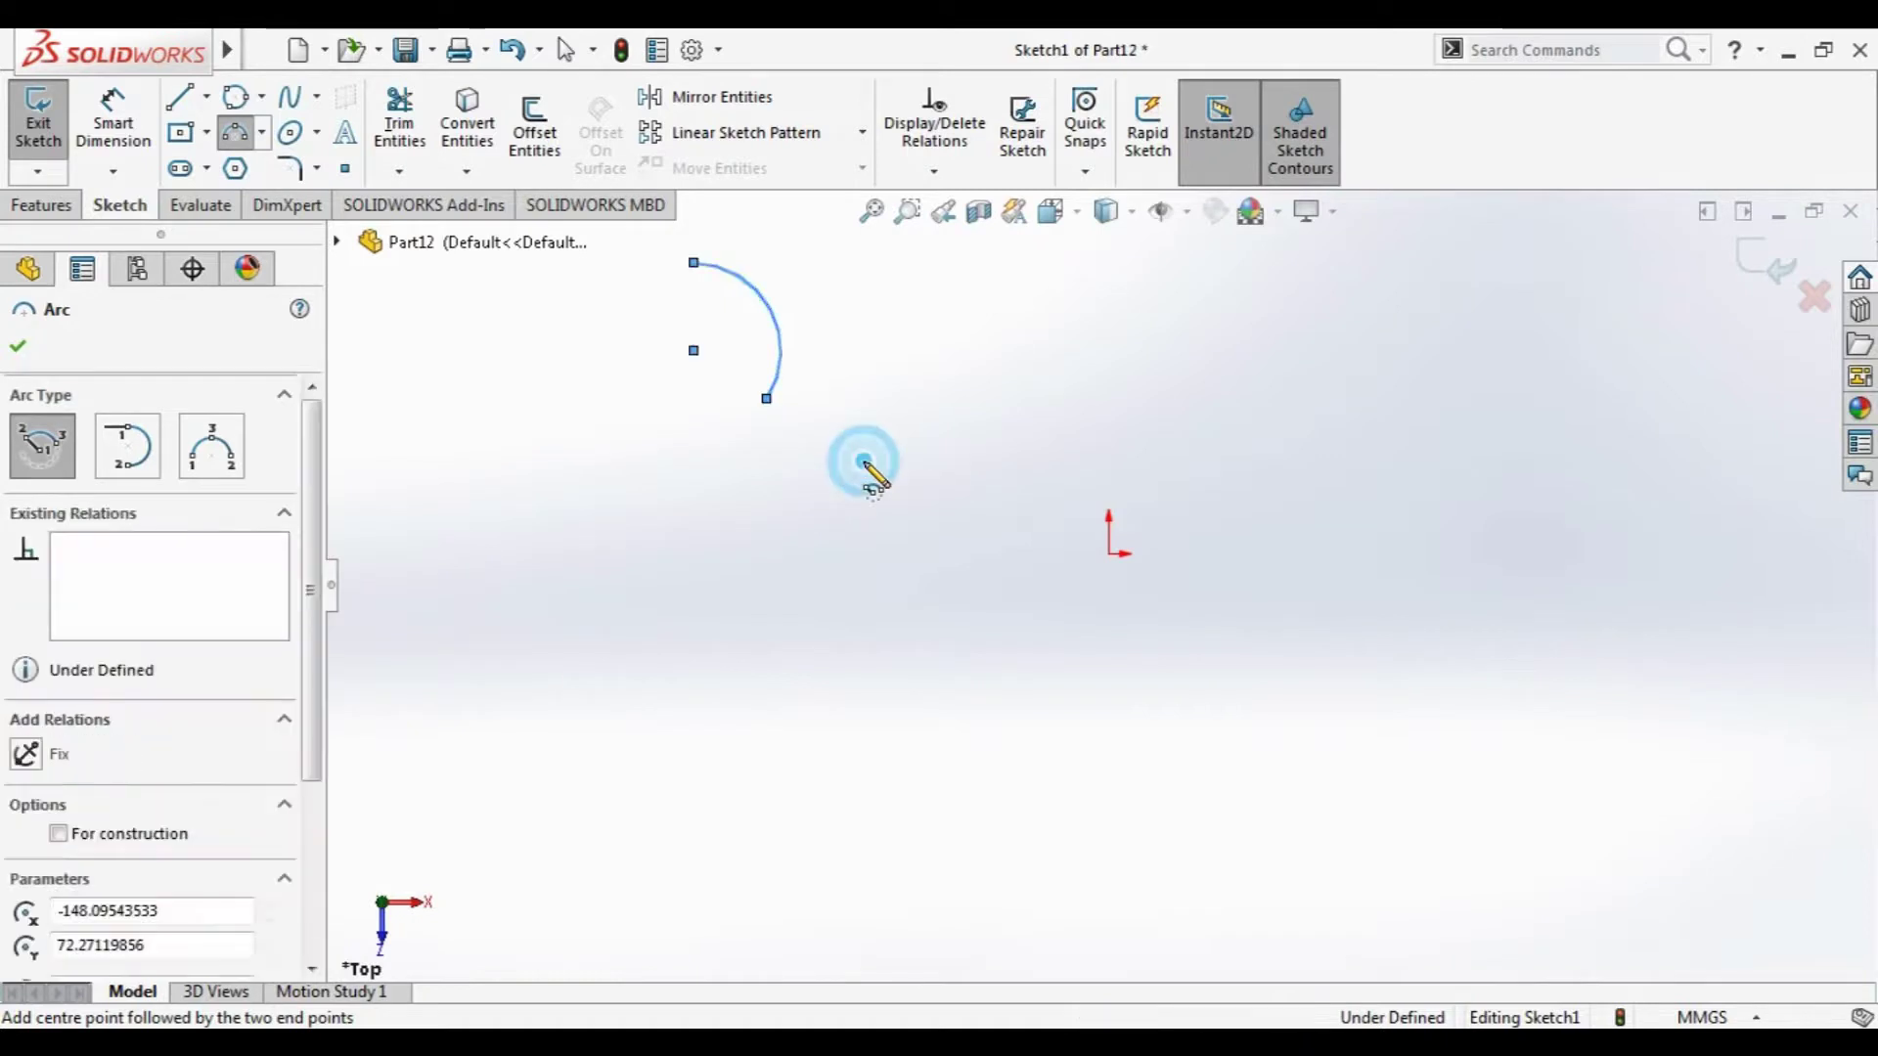
click(30, 344)
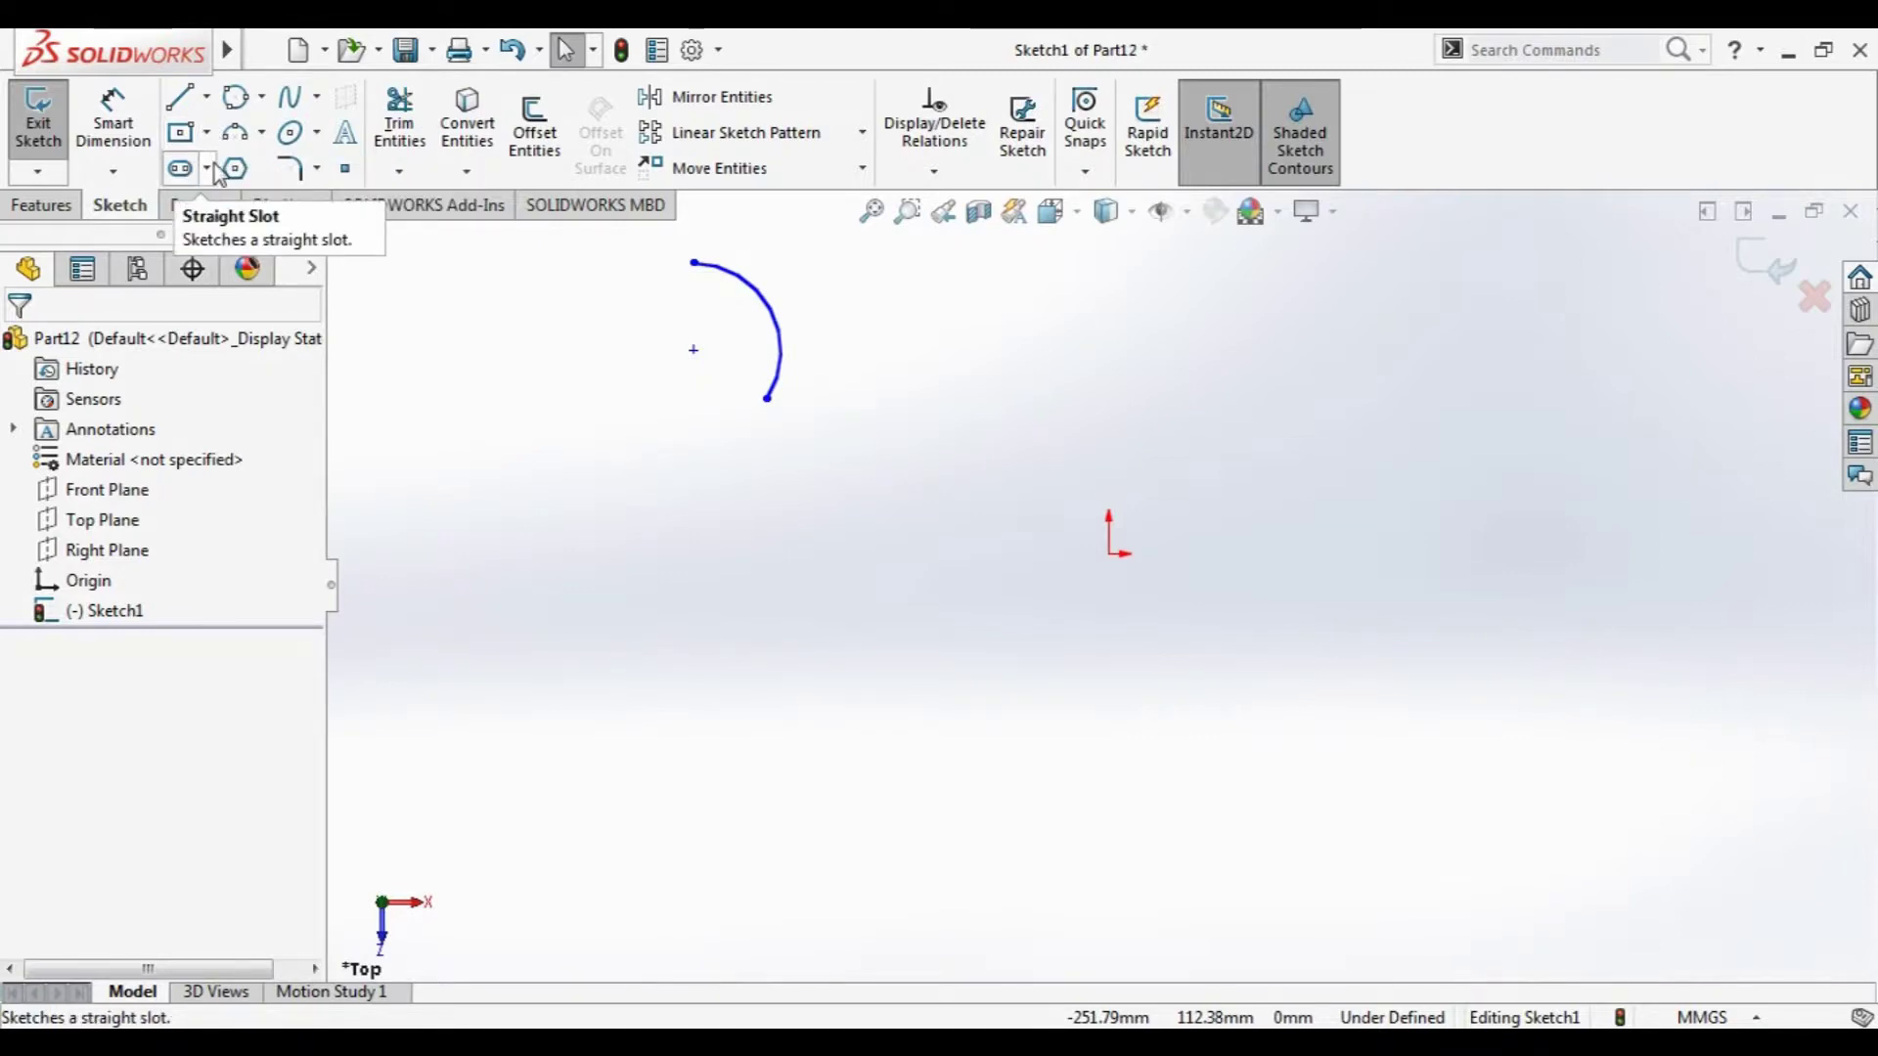
- Attempt a tangent arc on empty space and dismiss the endpoint warning
click(241, 137)
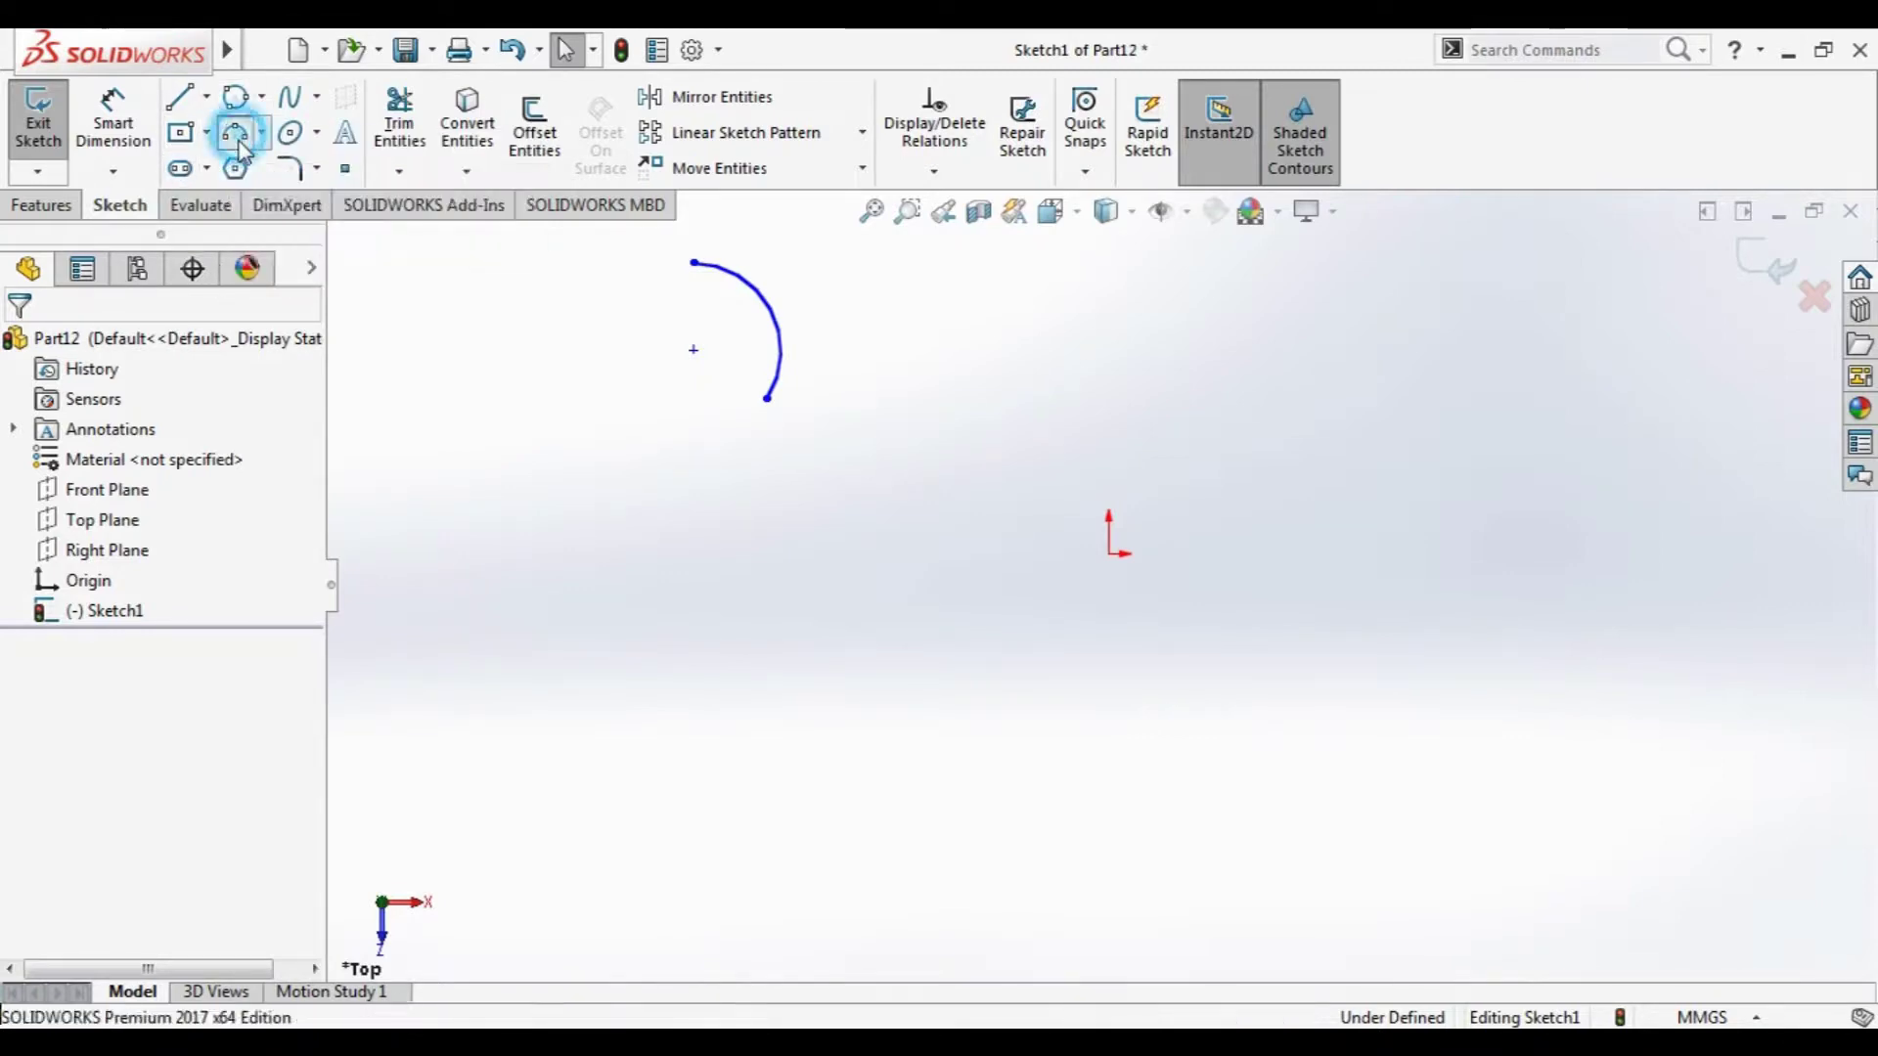
click(124, 448)
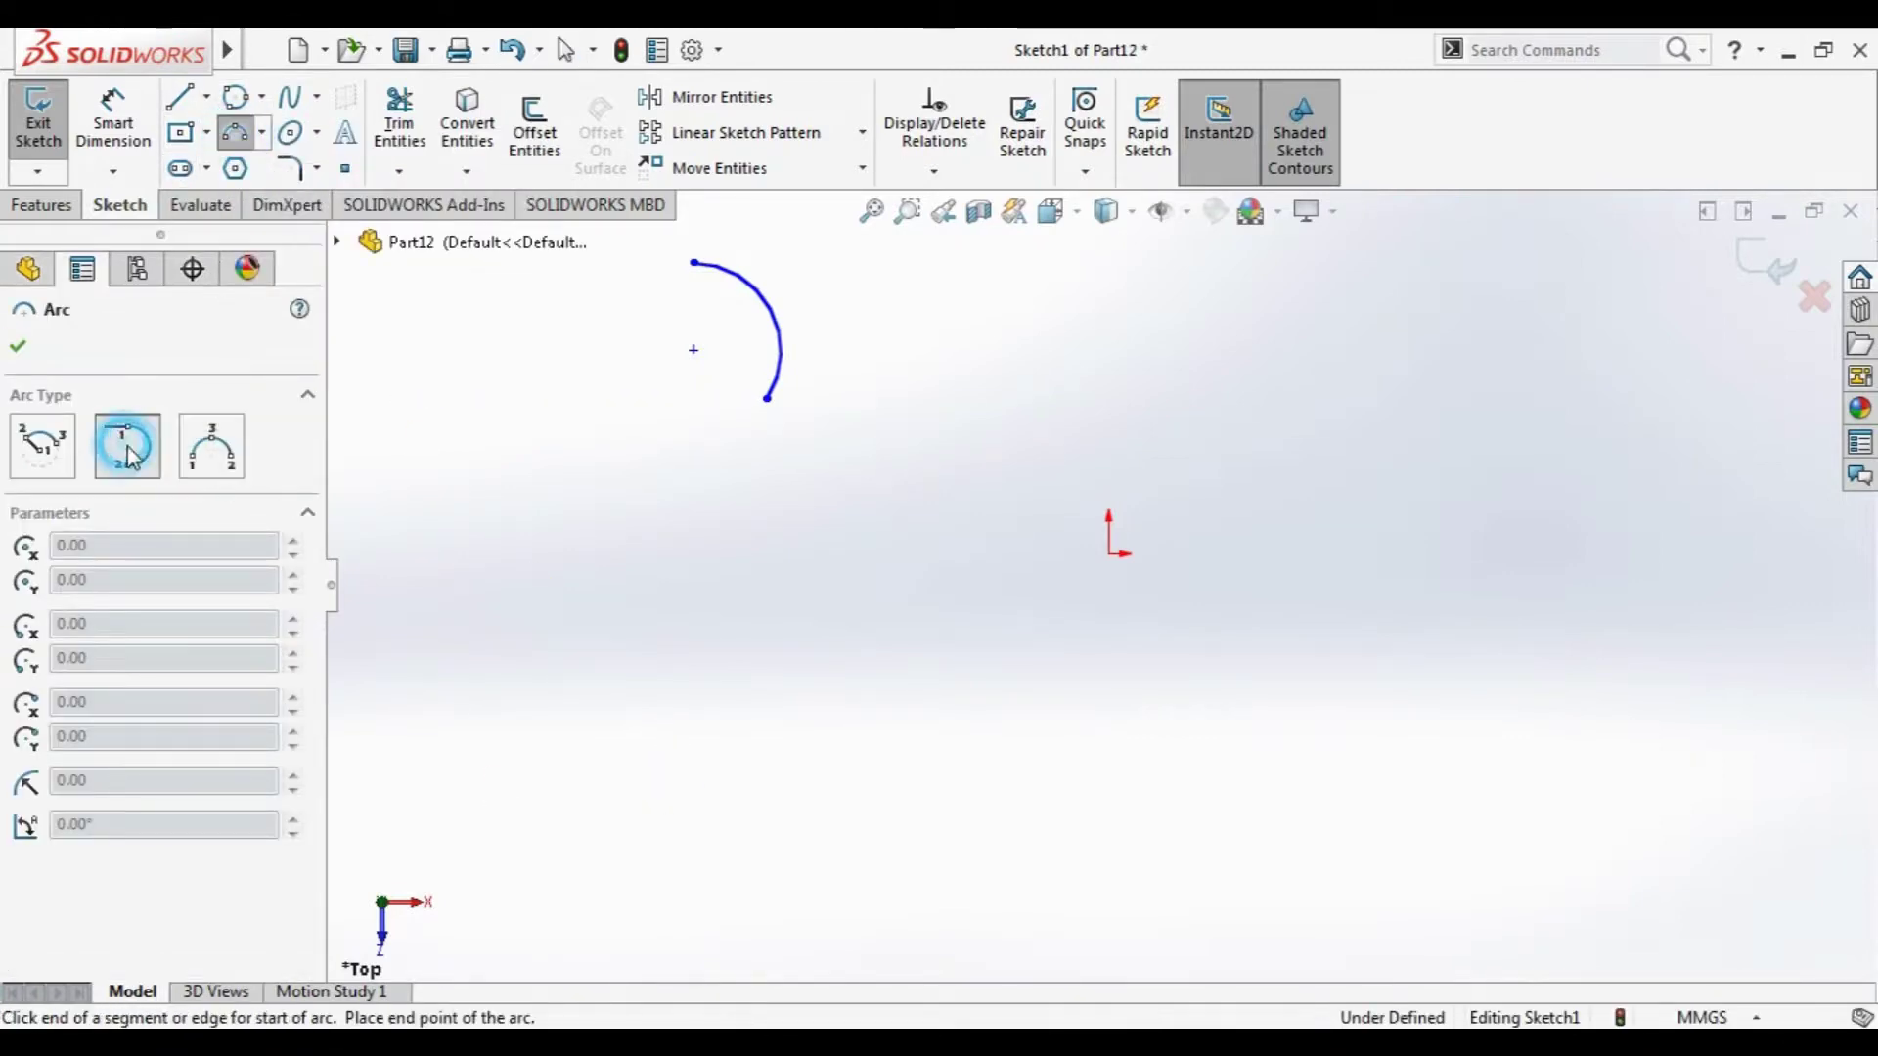
click(700, 591)
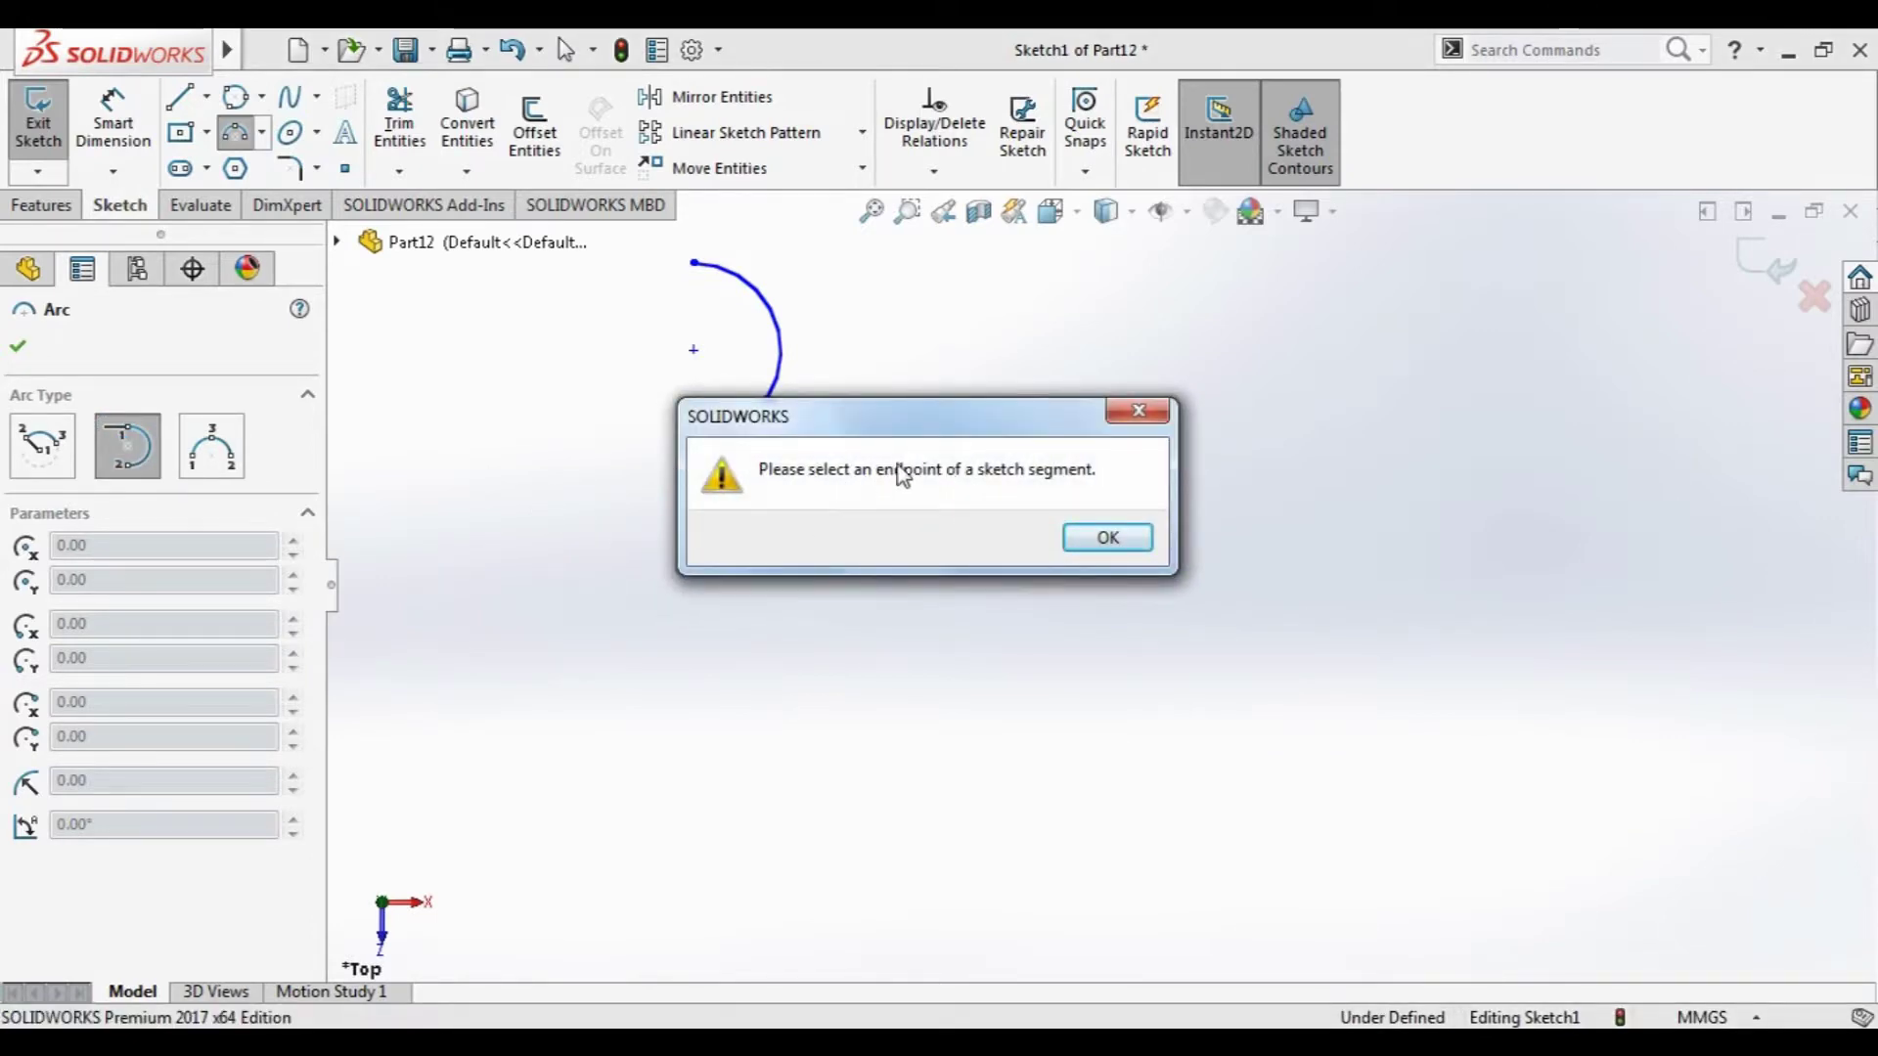
click(1108, 538)
- Draw two separate vertical lines below the arc, the second one further right
click(181, 132)
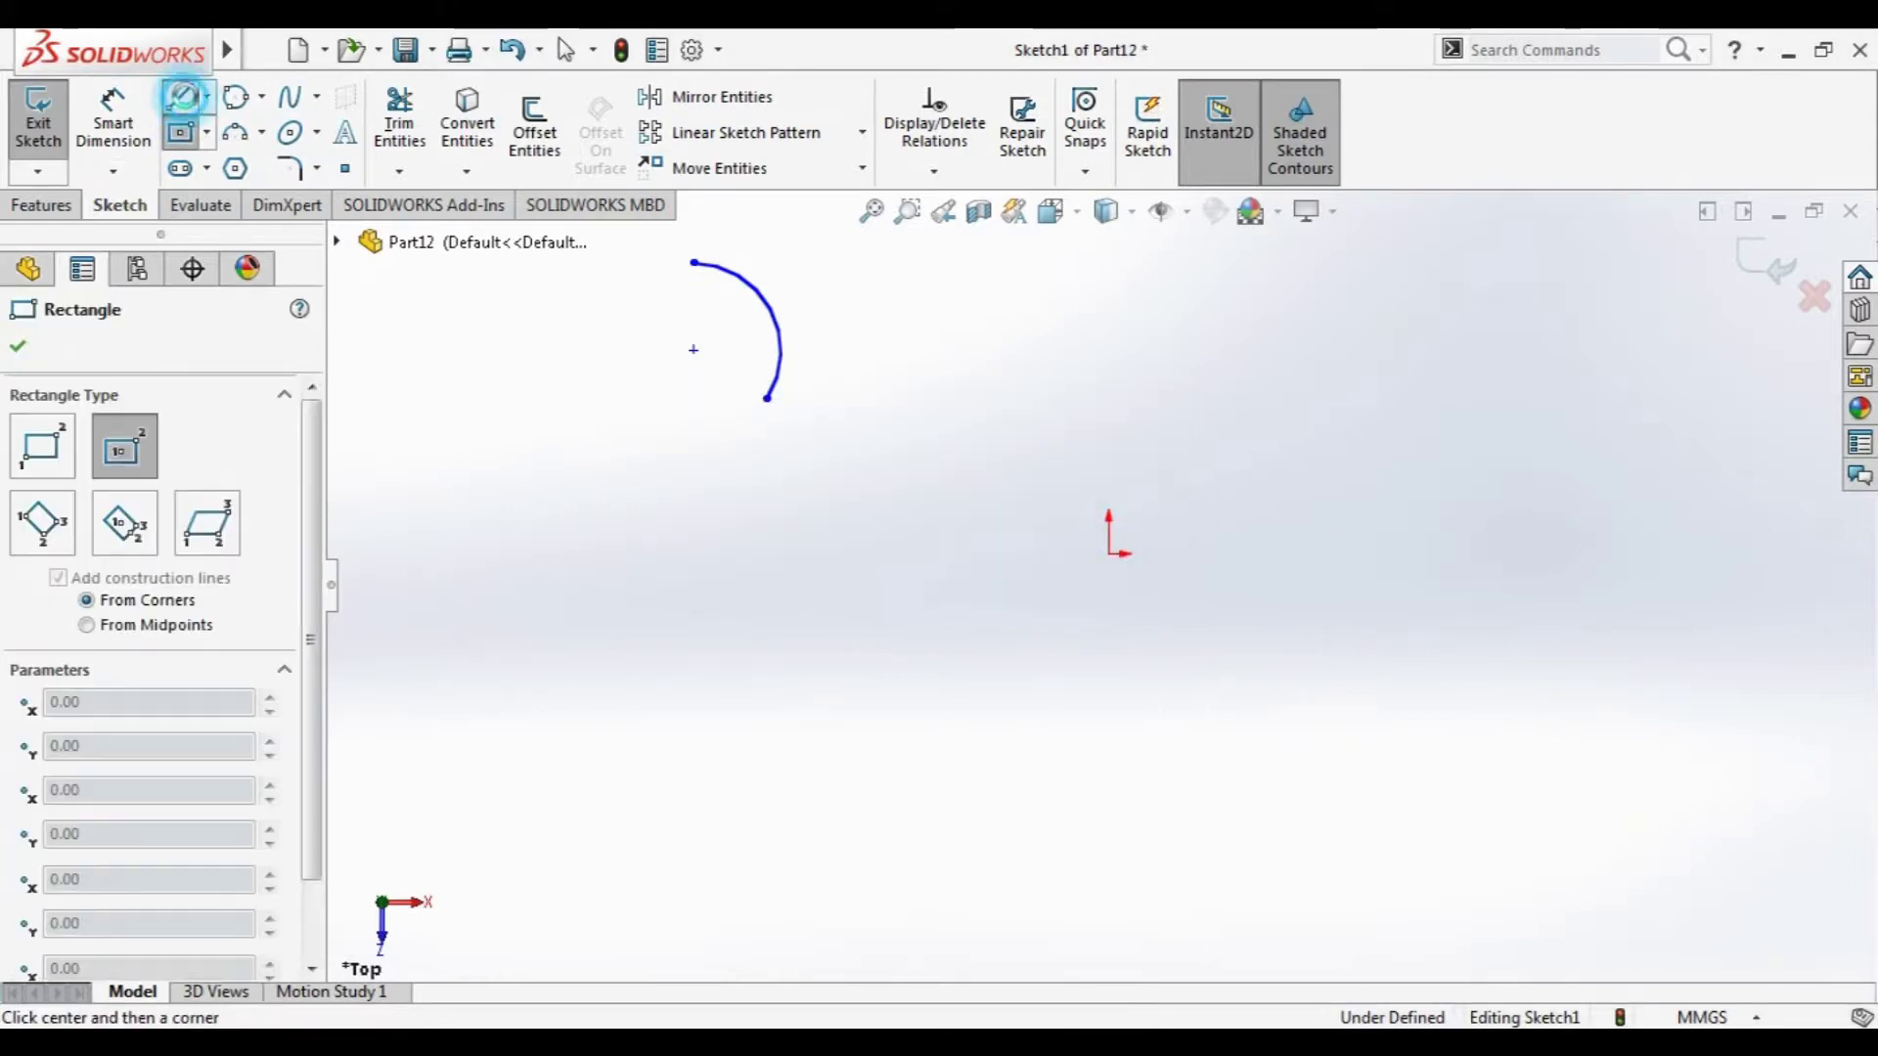
click(182, 96)
key(z)
click(909, 618)
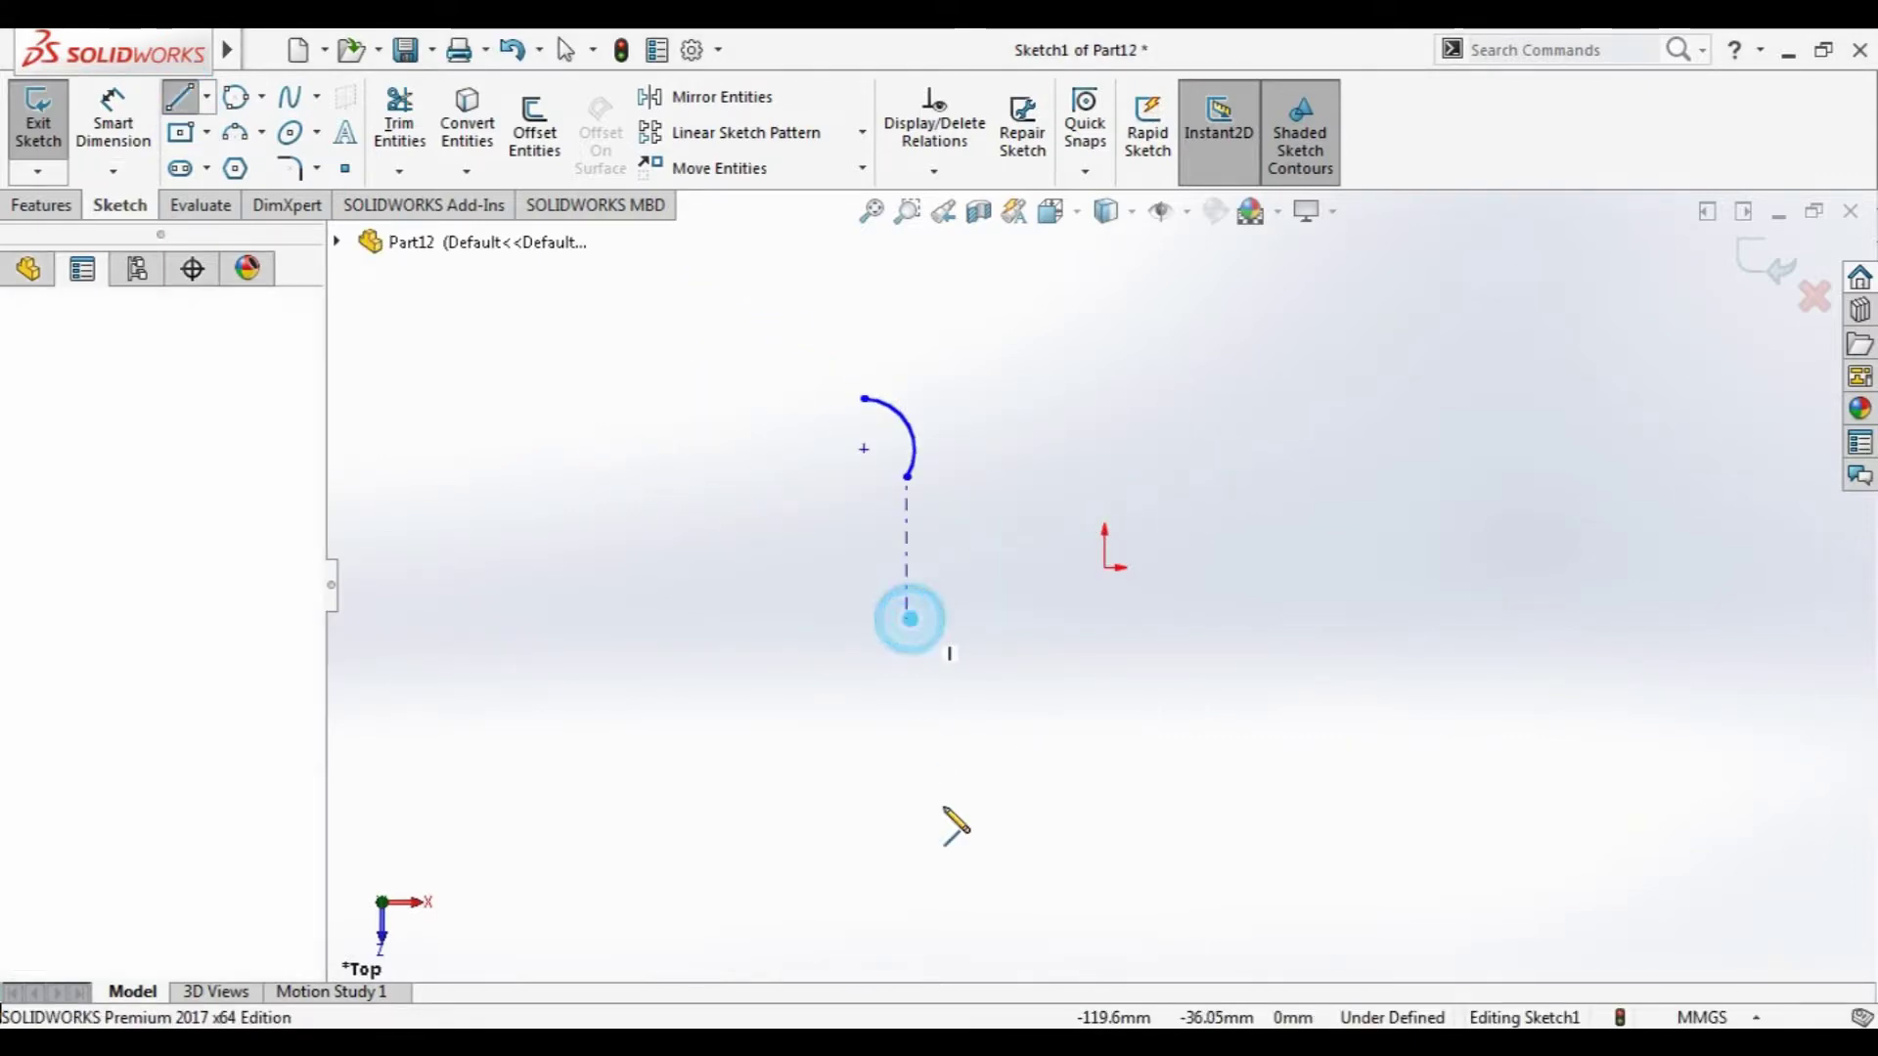
click(907, 845)
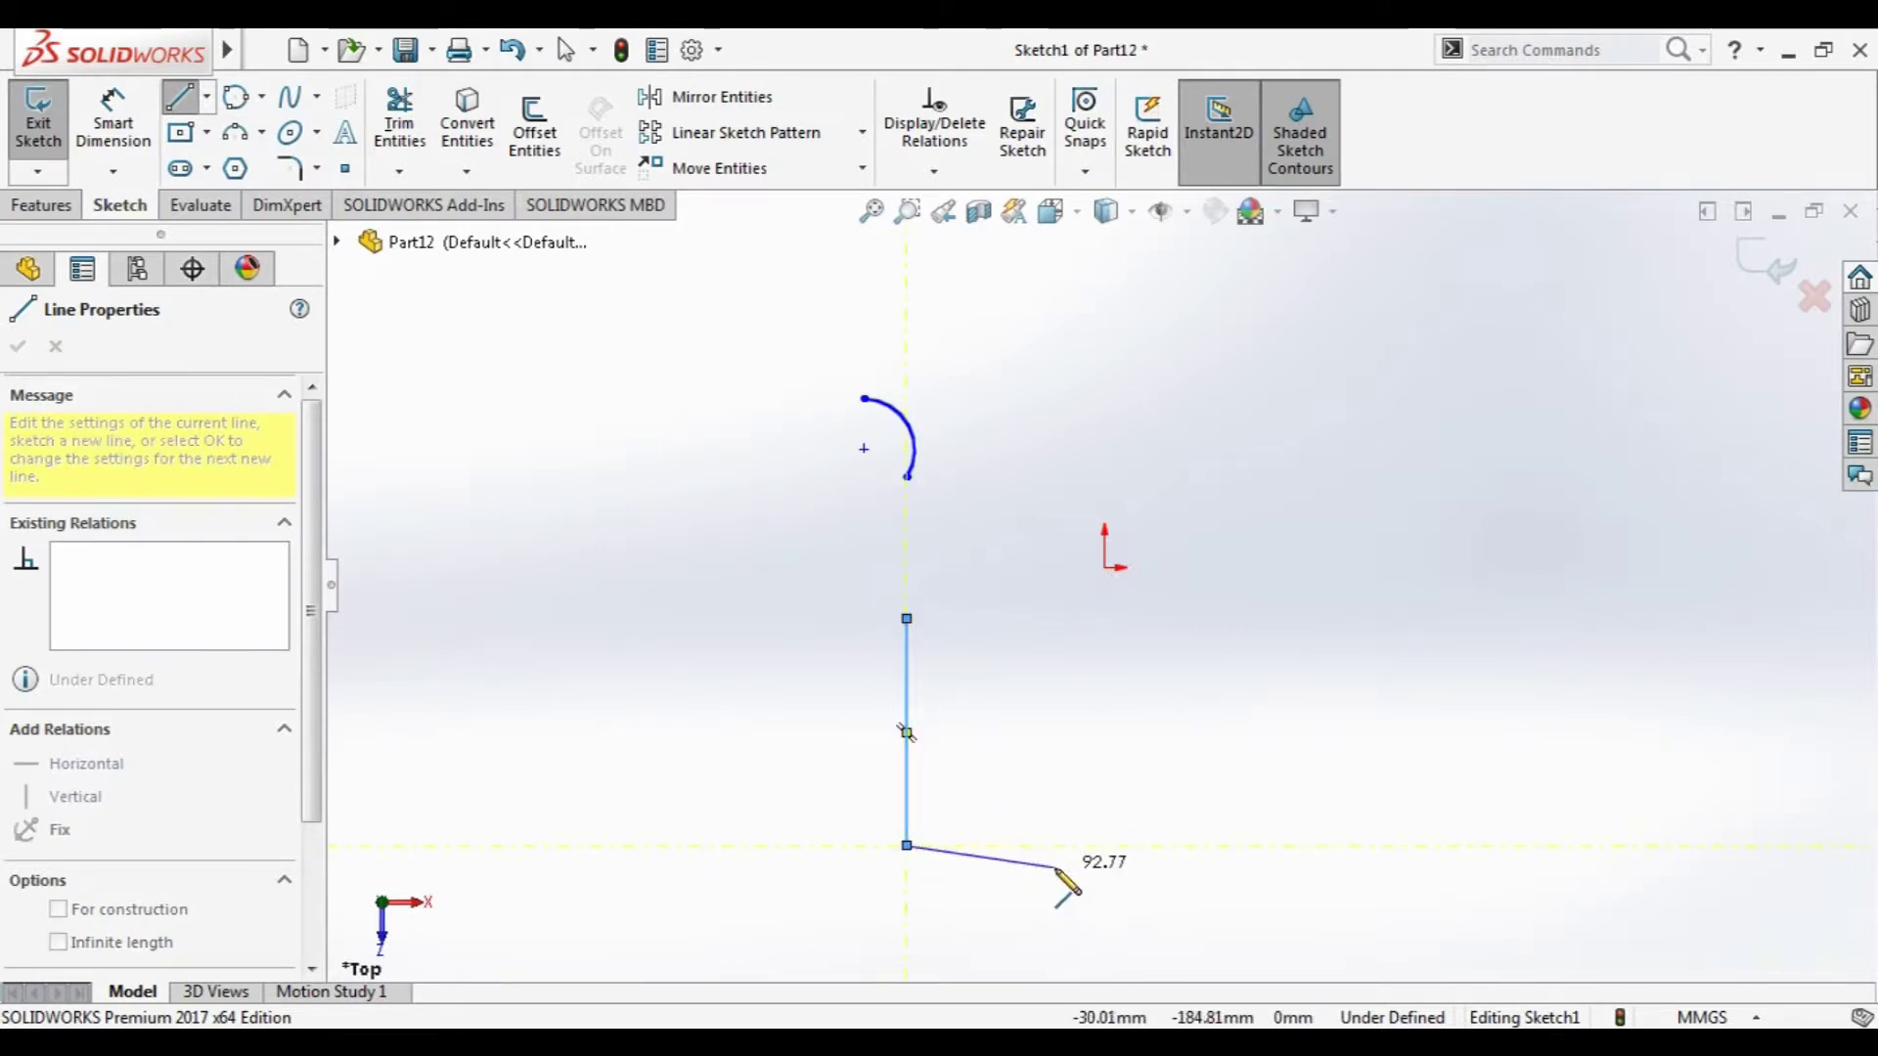
key(Escape)
key(Escape)
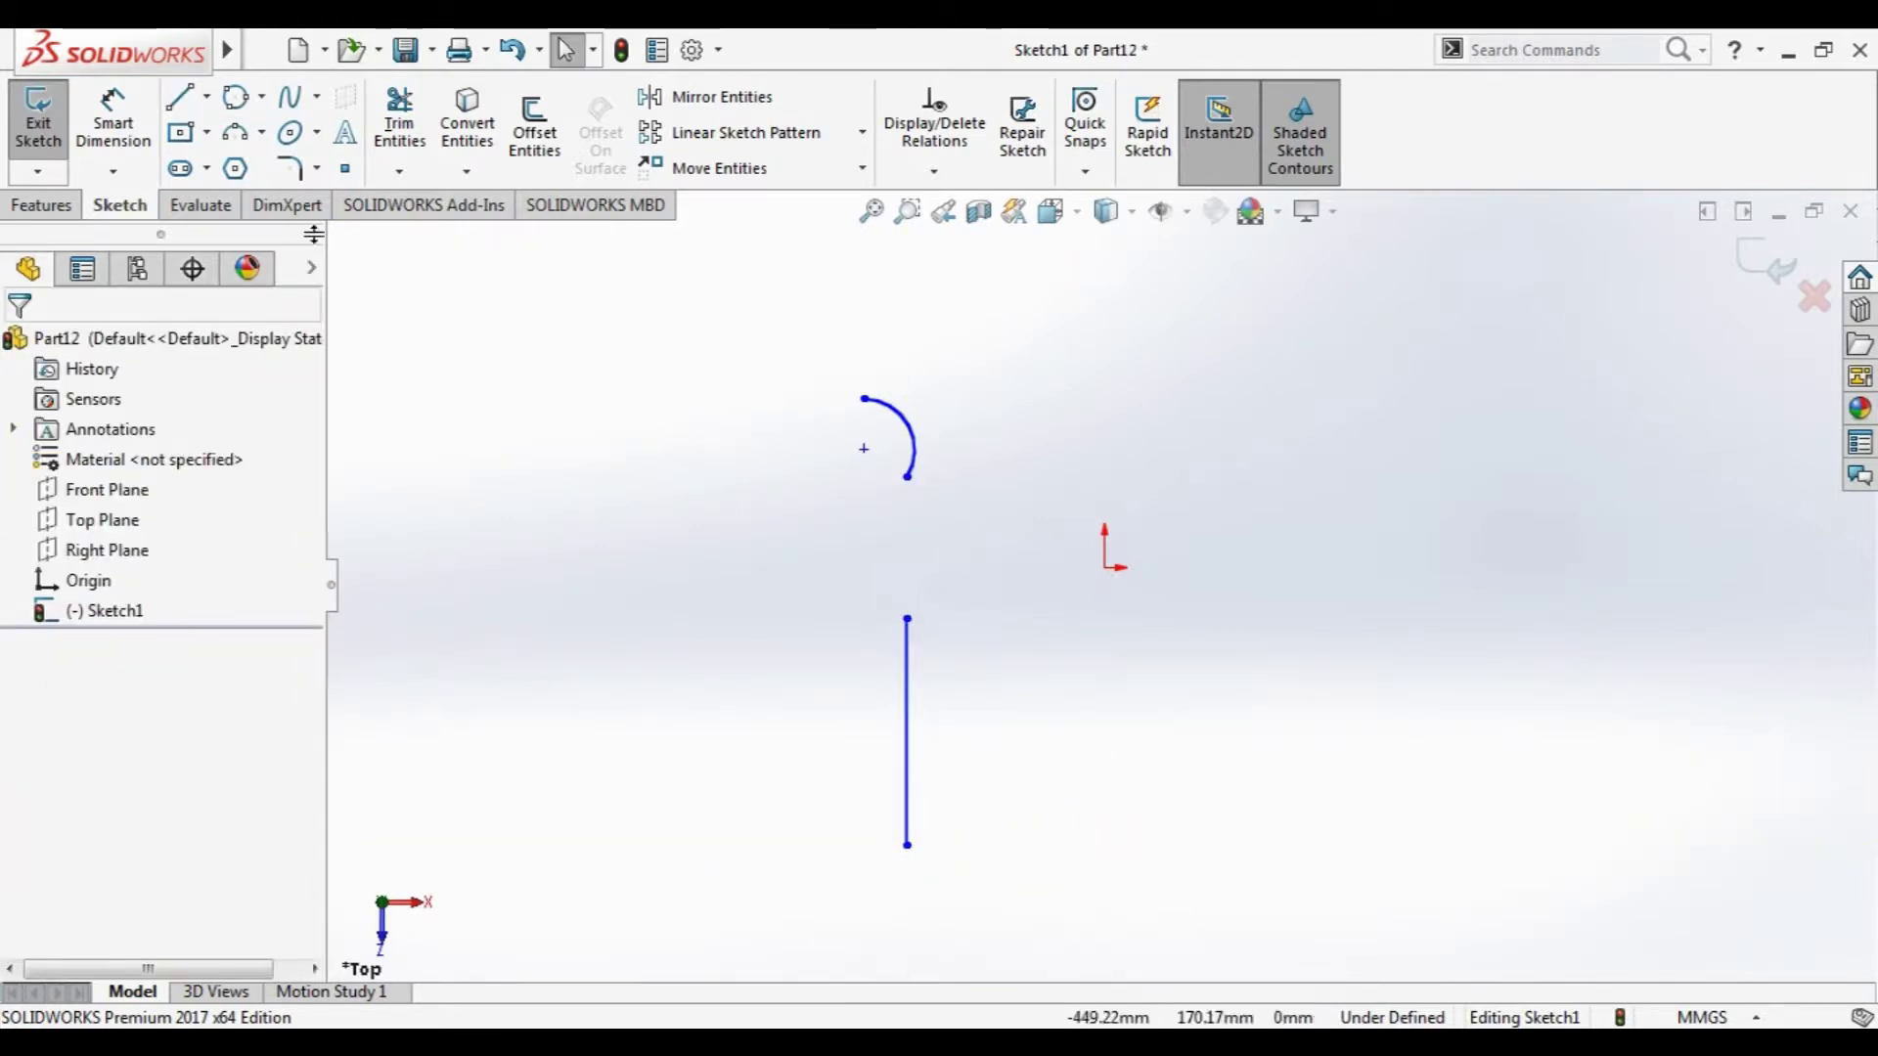
click(179, 96)
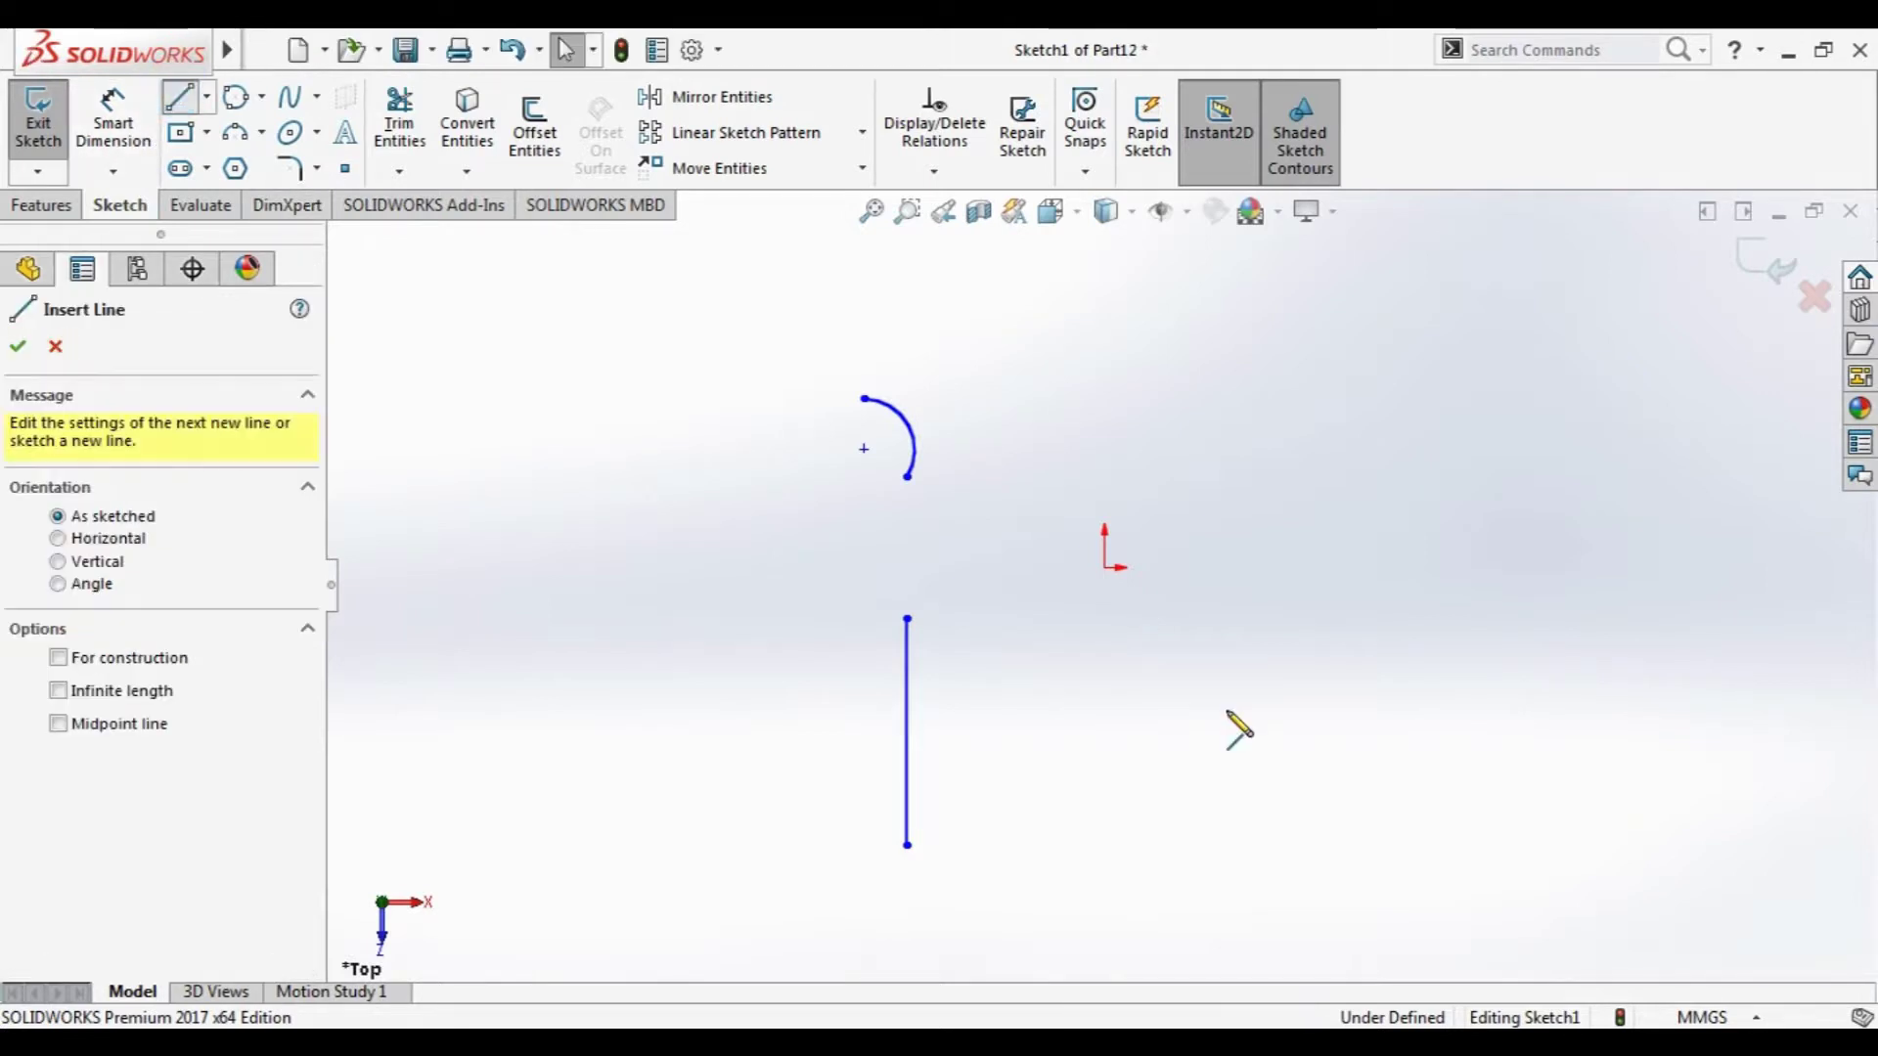
click(1026, 695)
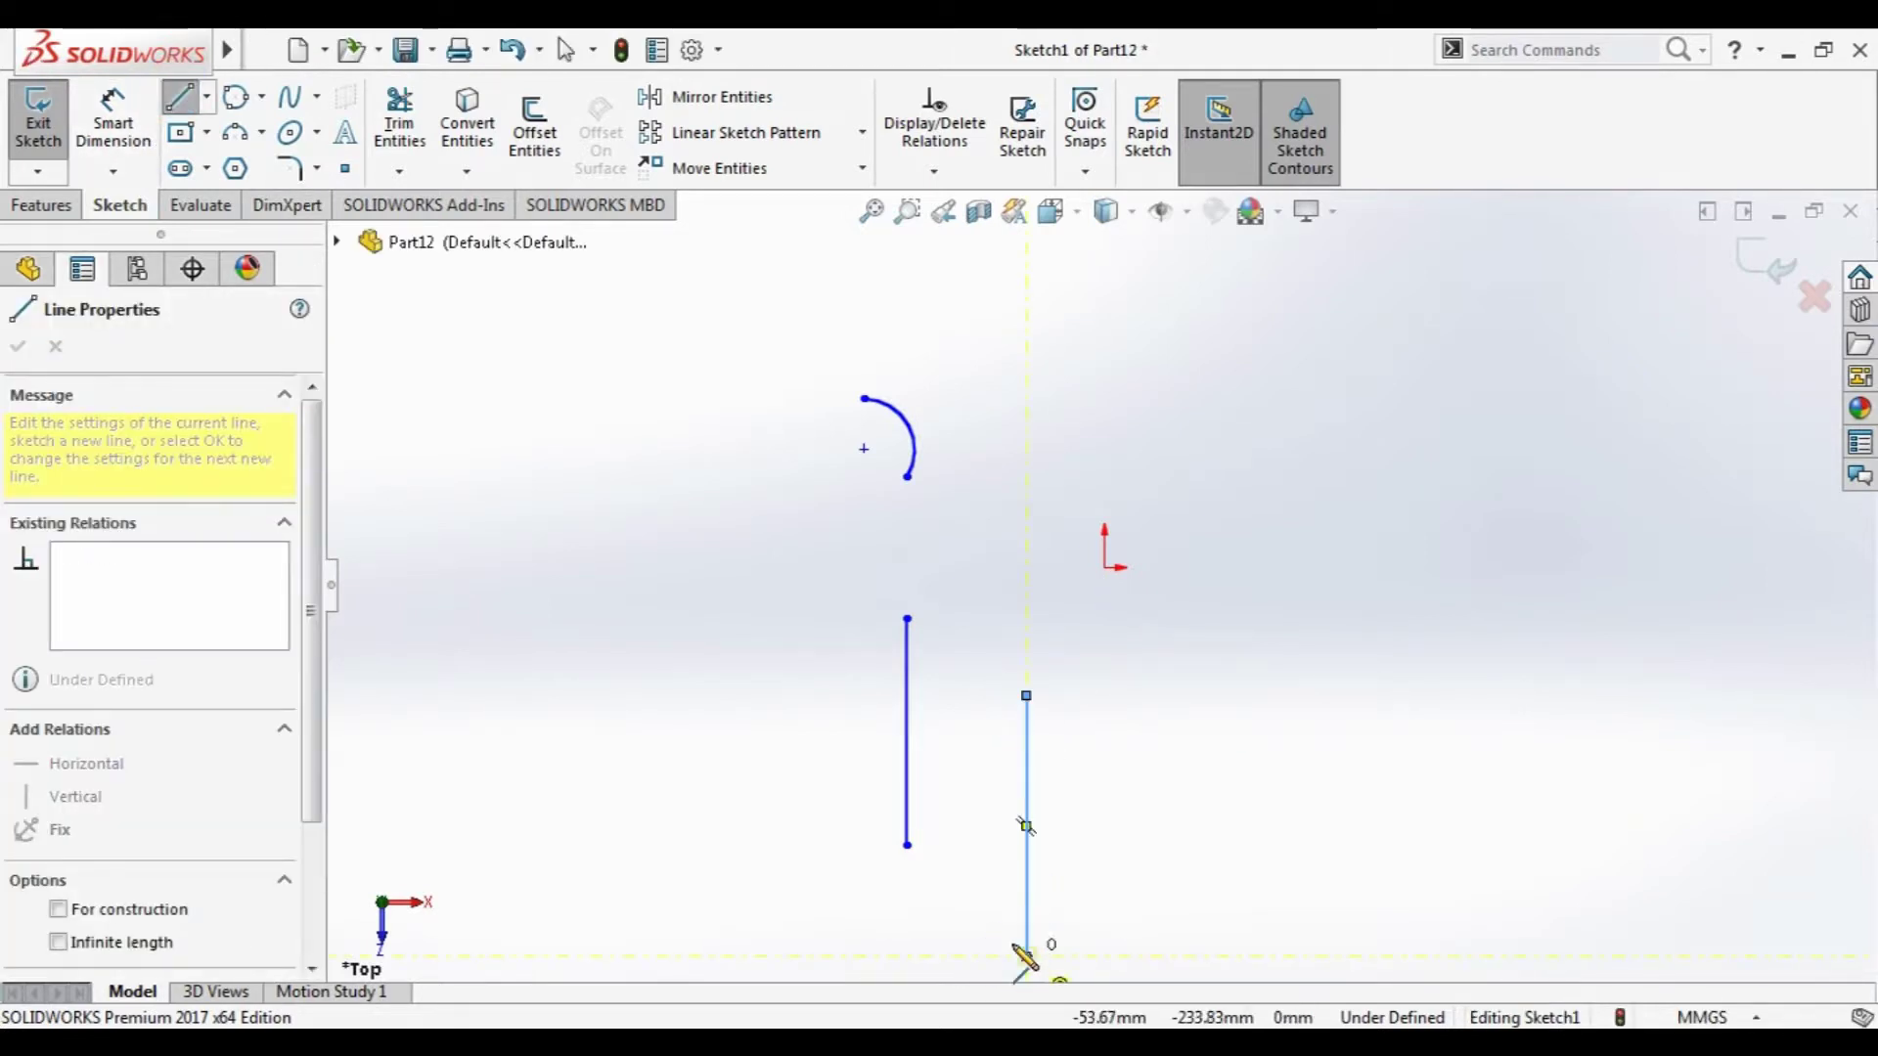
click(1026, 956)
key(Escape)
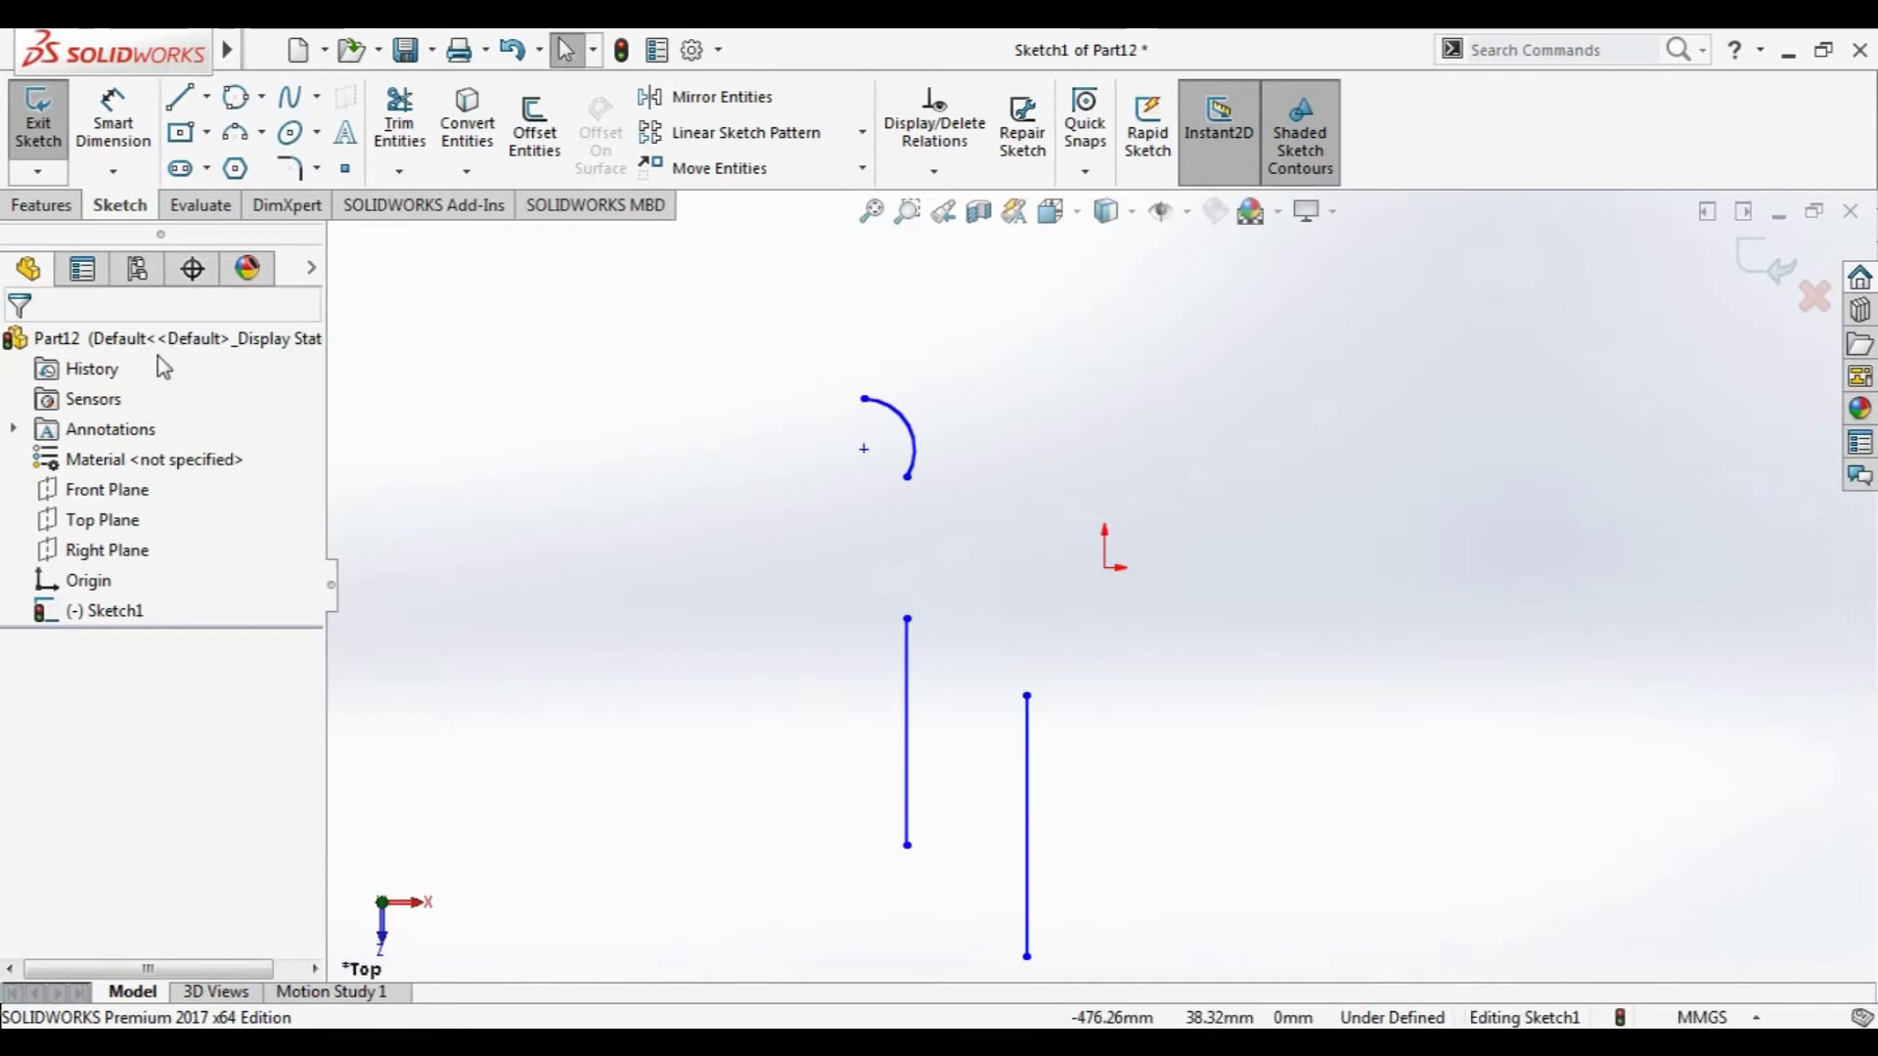
- Draw a tangent arc from the left line's top to the right line's top
click(240, 138)
click(135, 456)
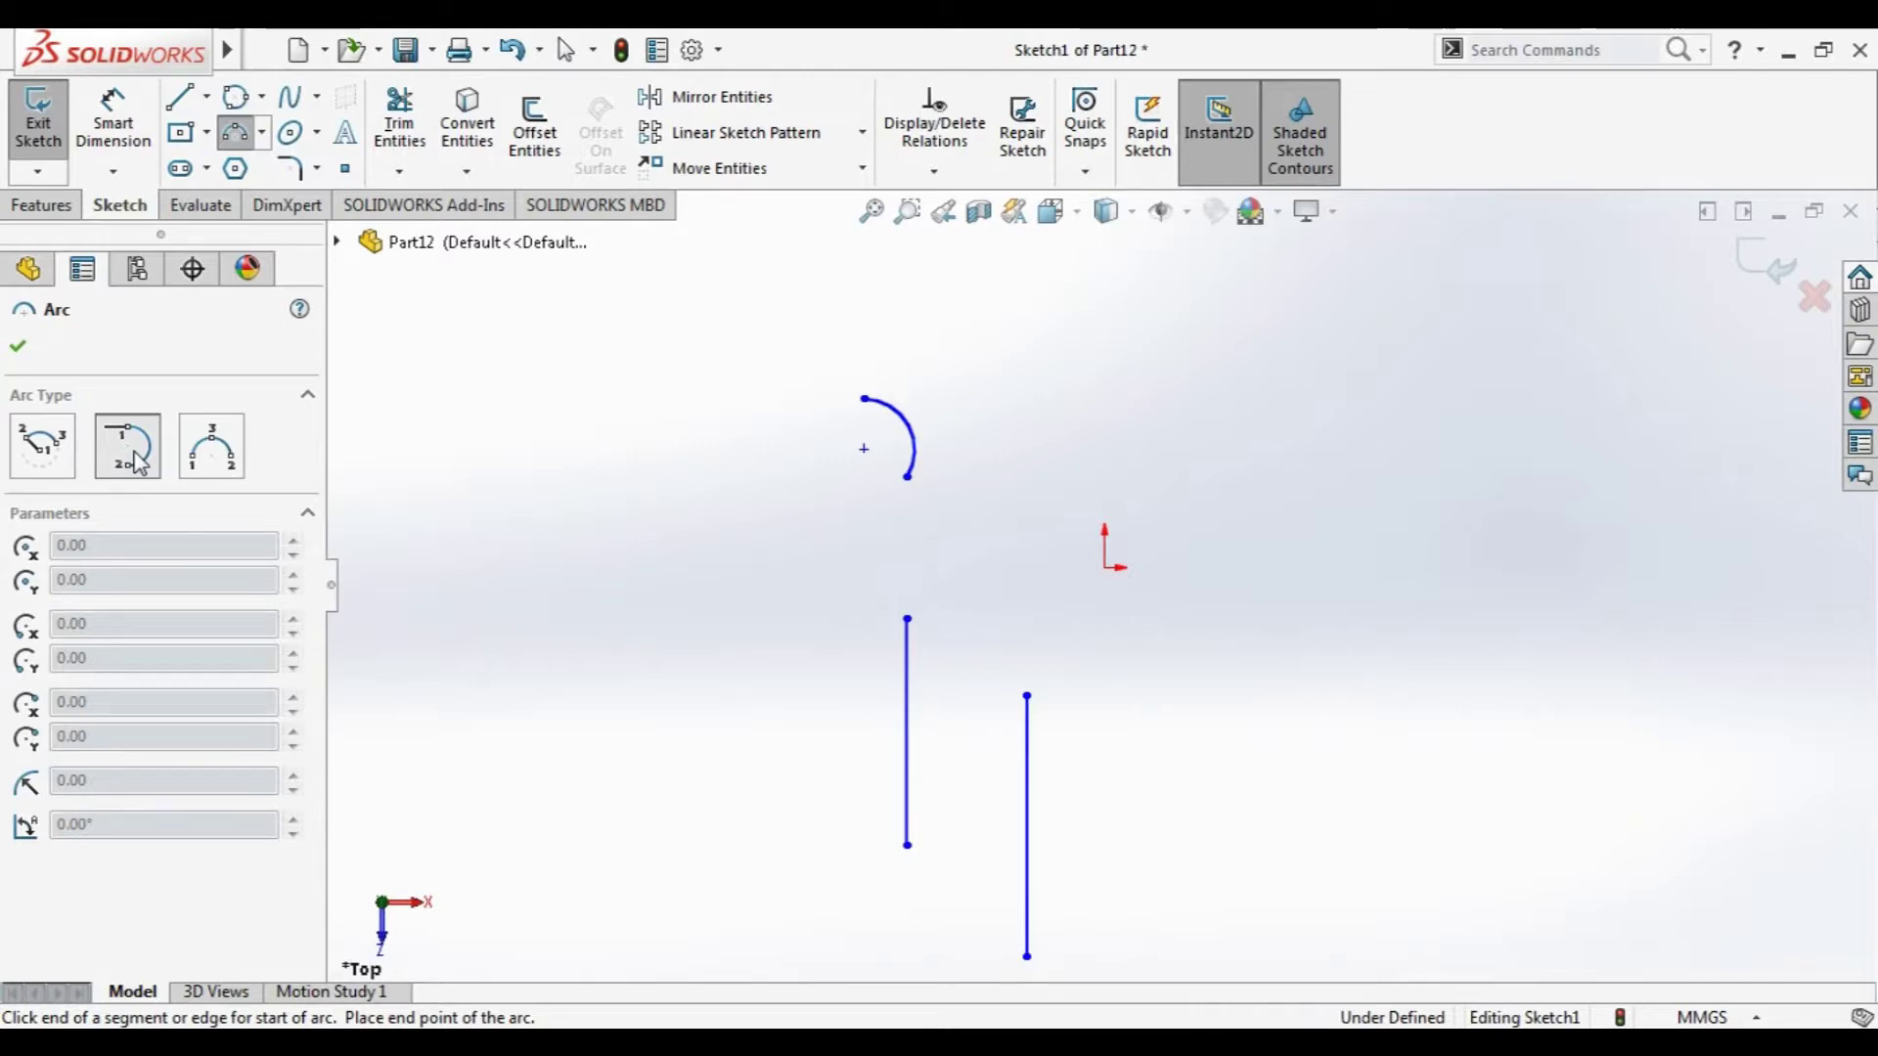
click(906, 618)
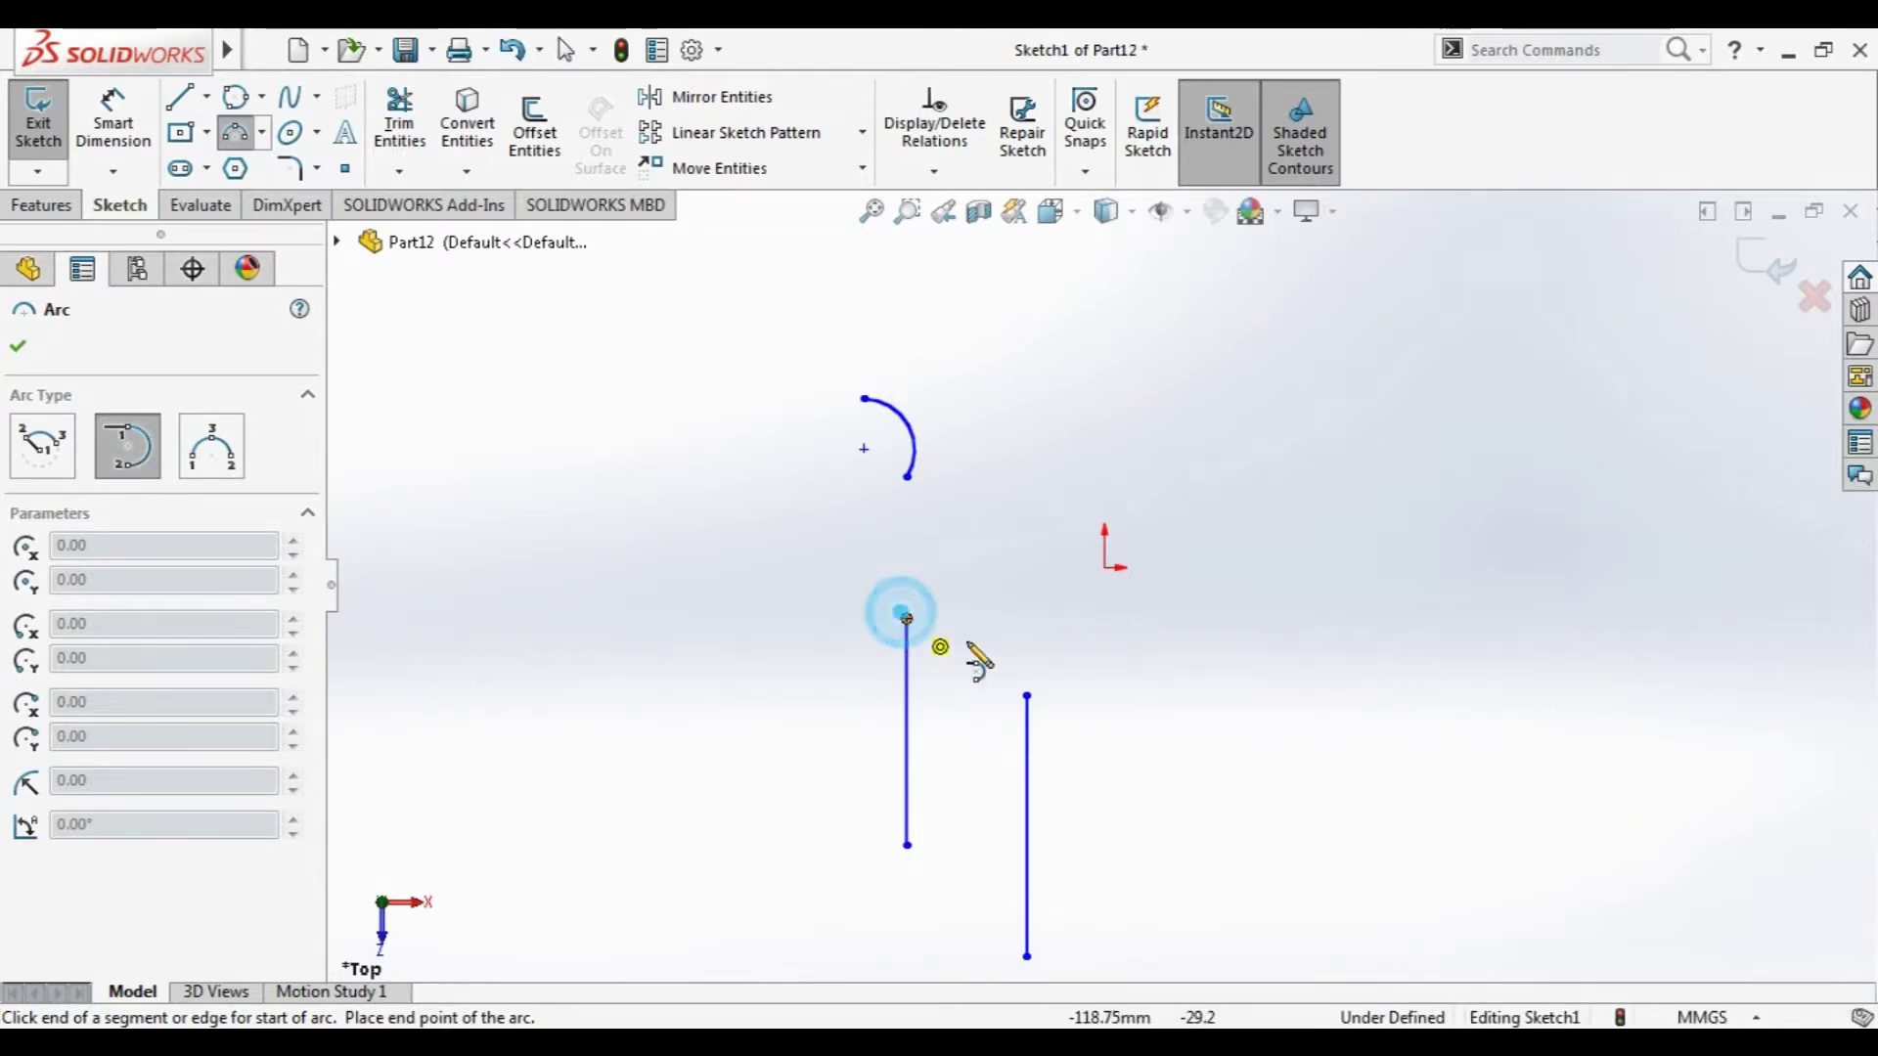
click(1026, 697)
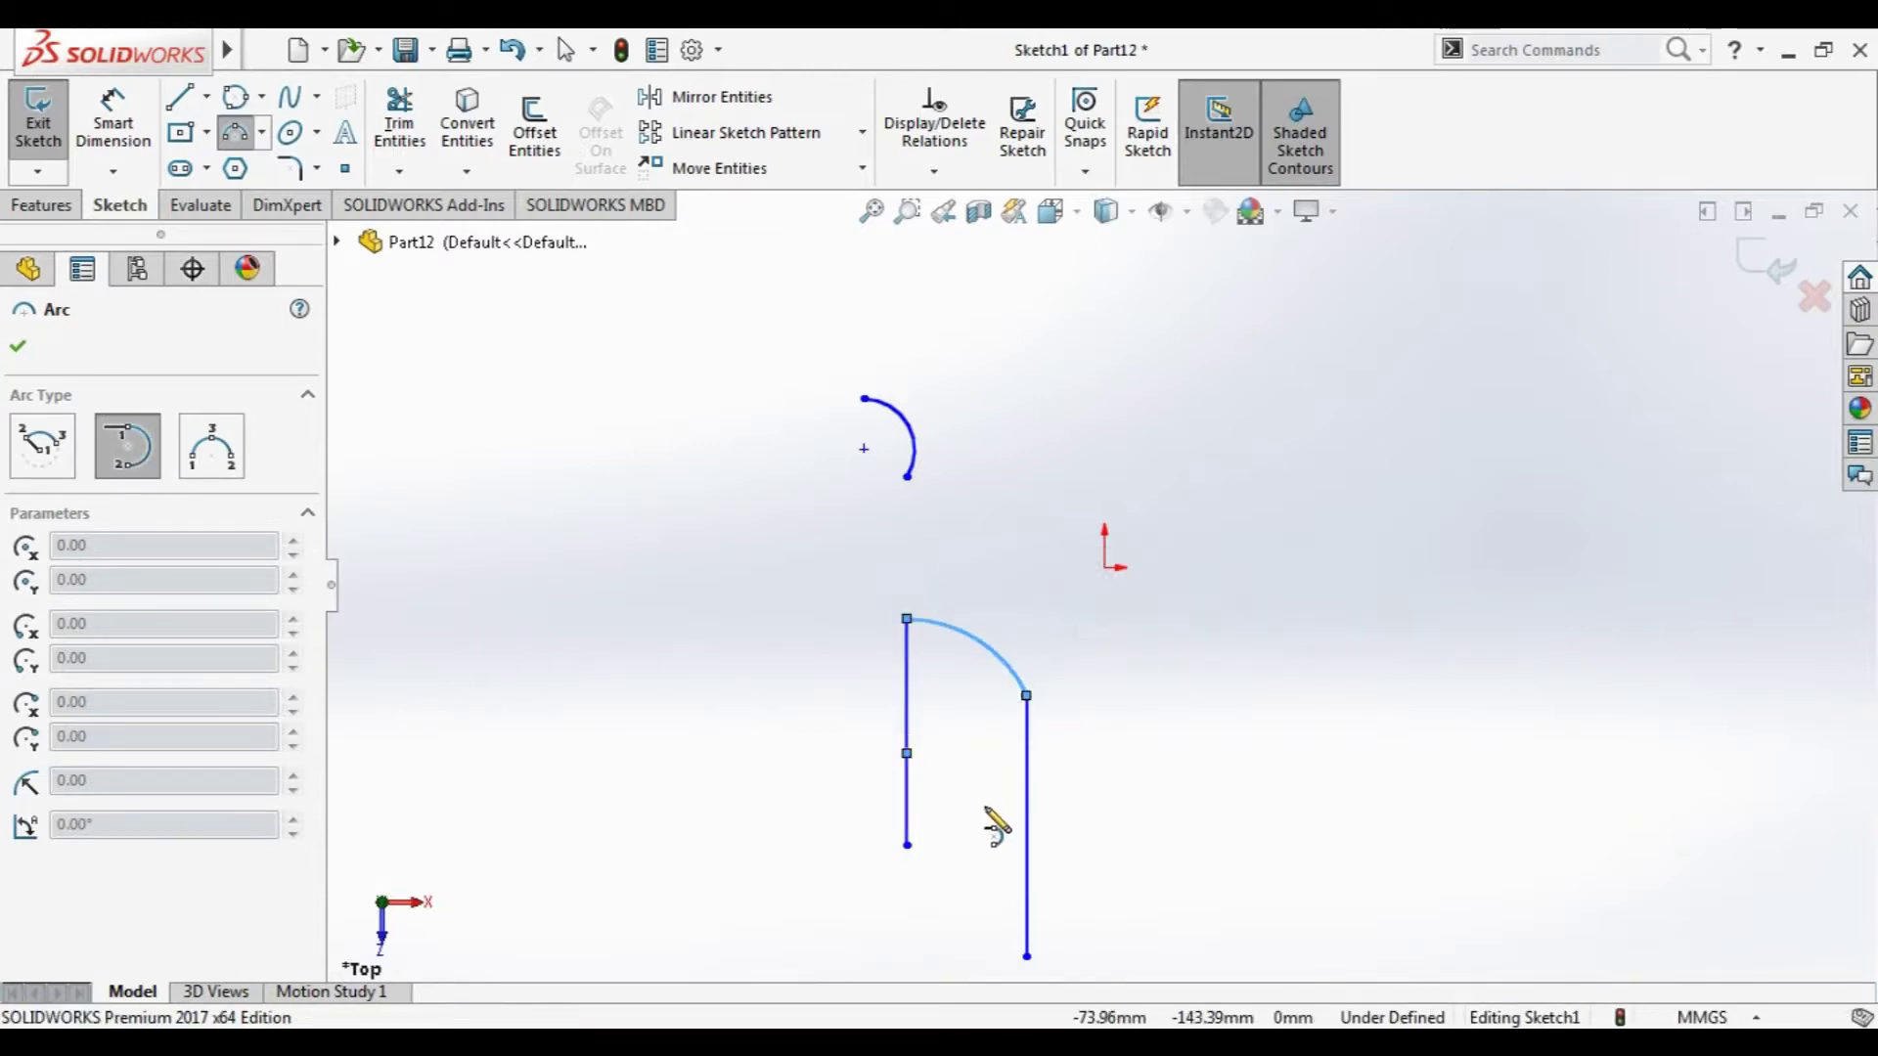
click(17, 350)
- Change the tangent arc's radius to 50 and confirm
click(706, 614)
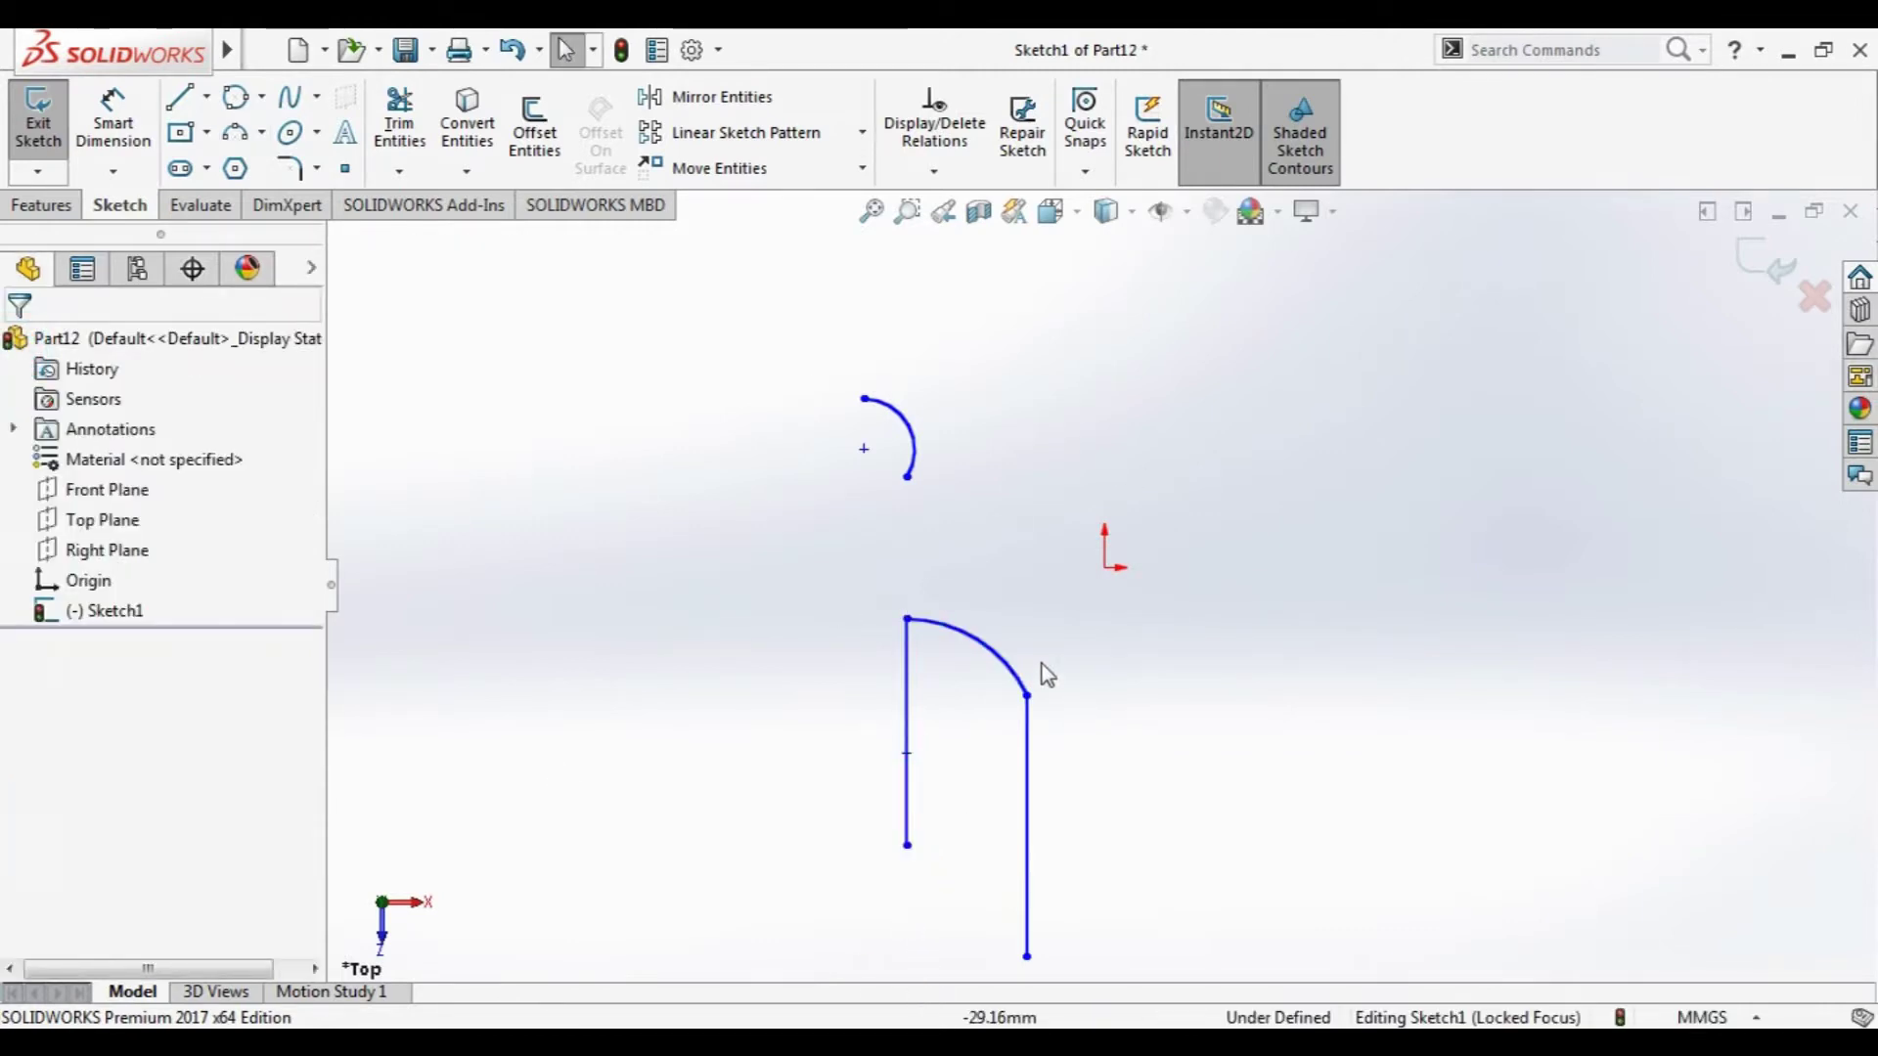
click(998, 662)
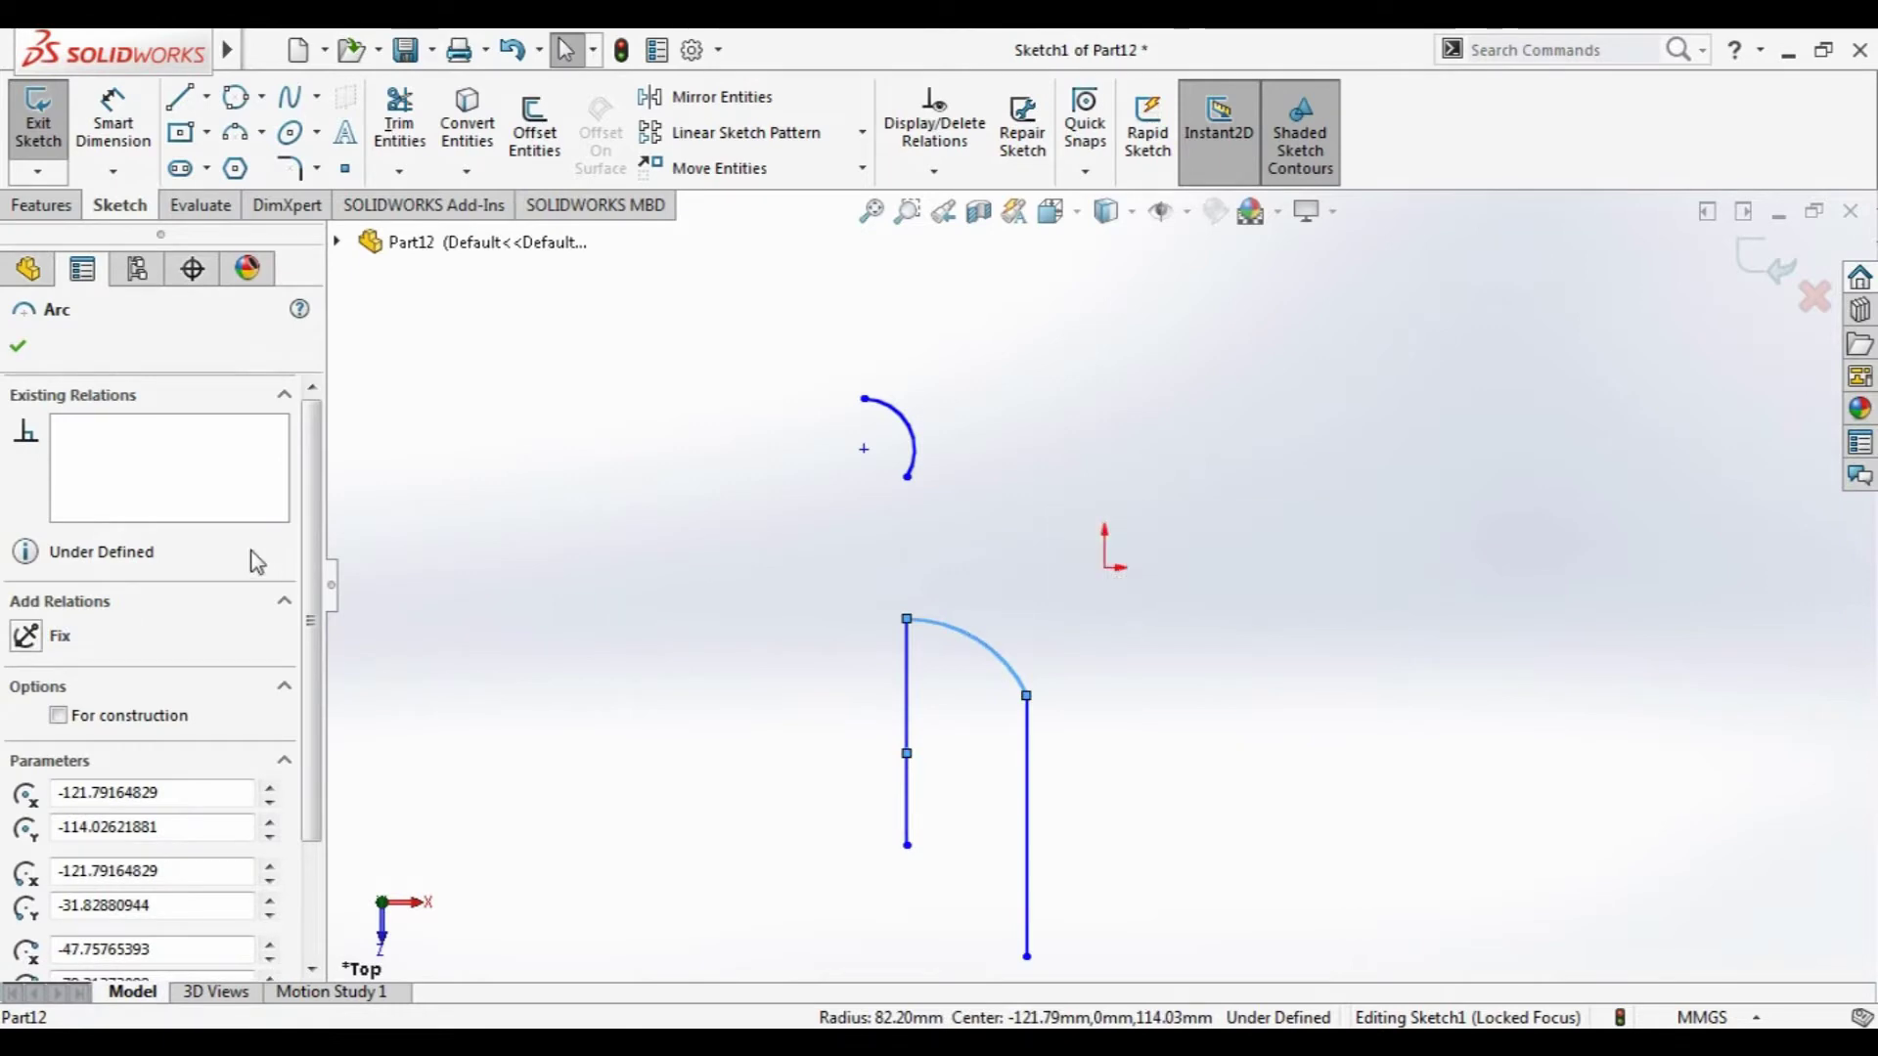
click(60, 561)
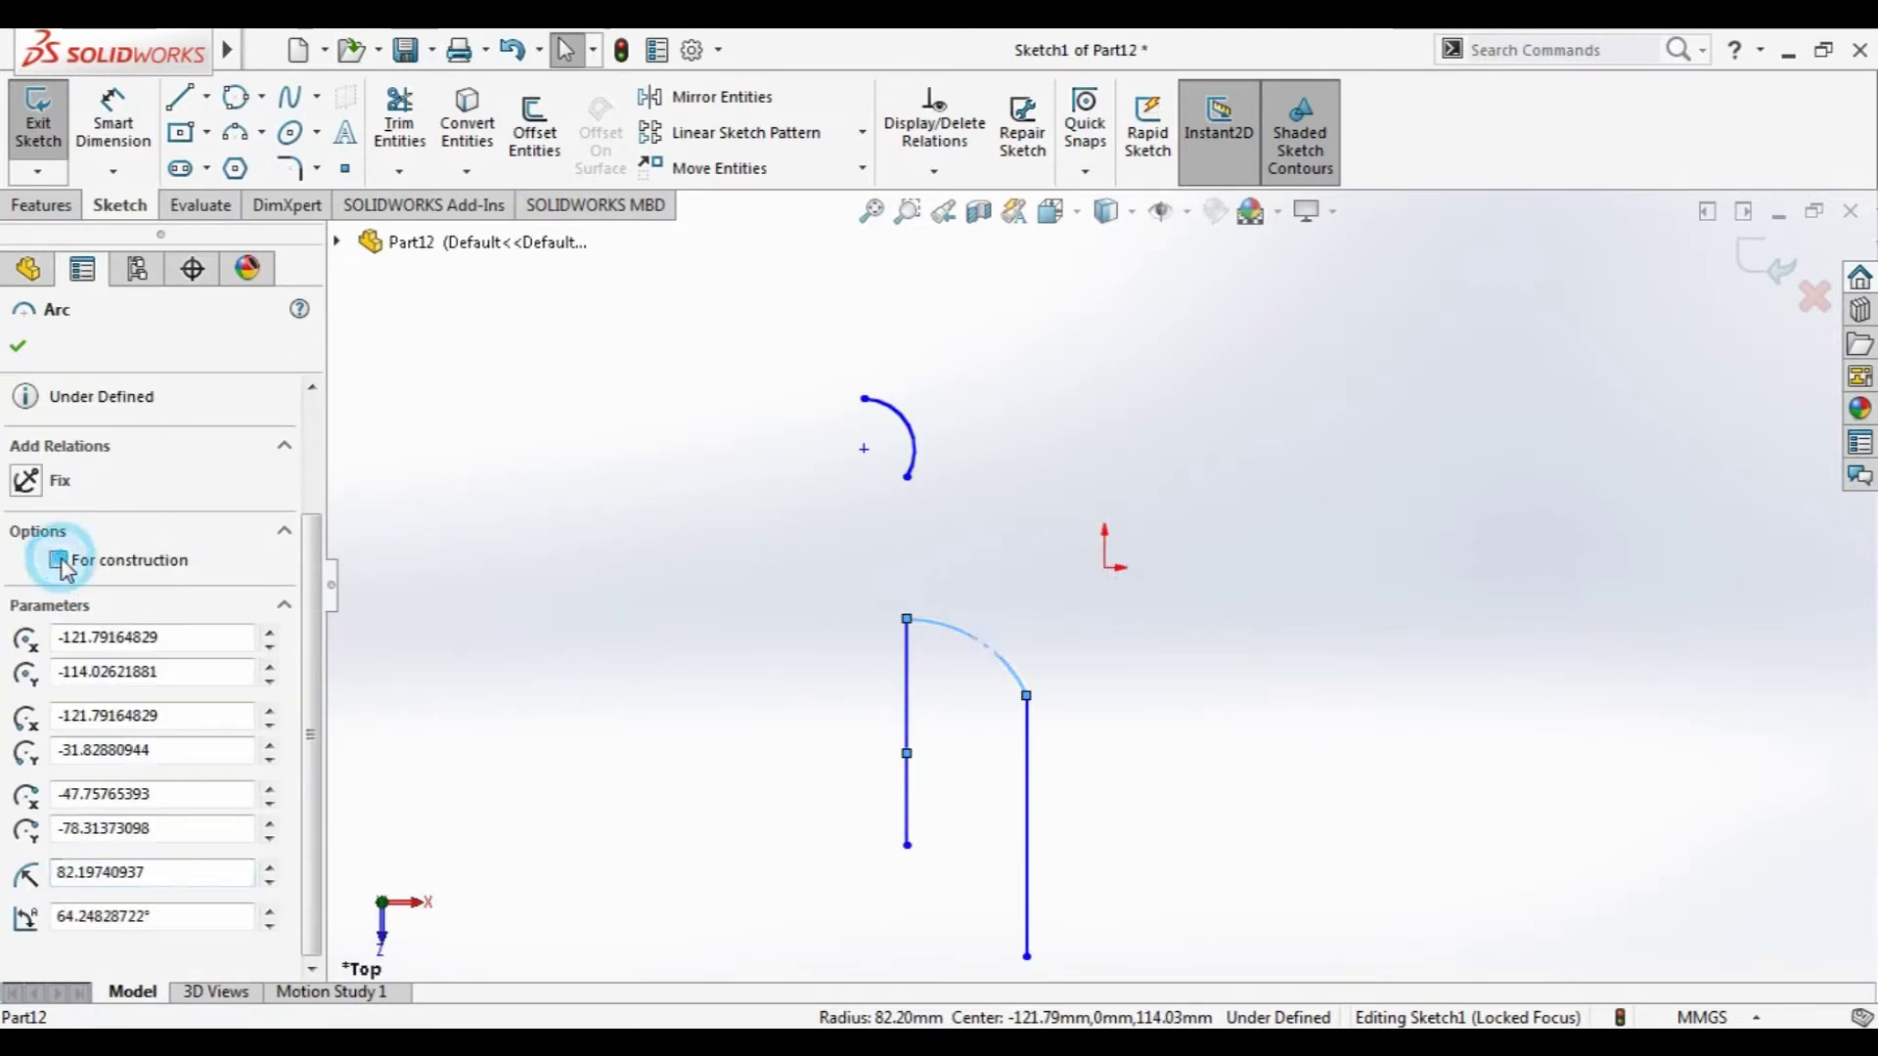
click(60, 562)
click(207, 877)
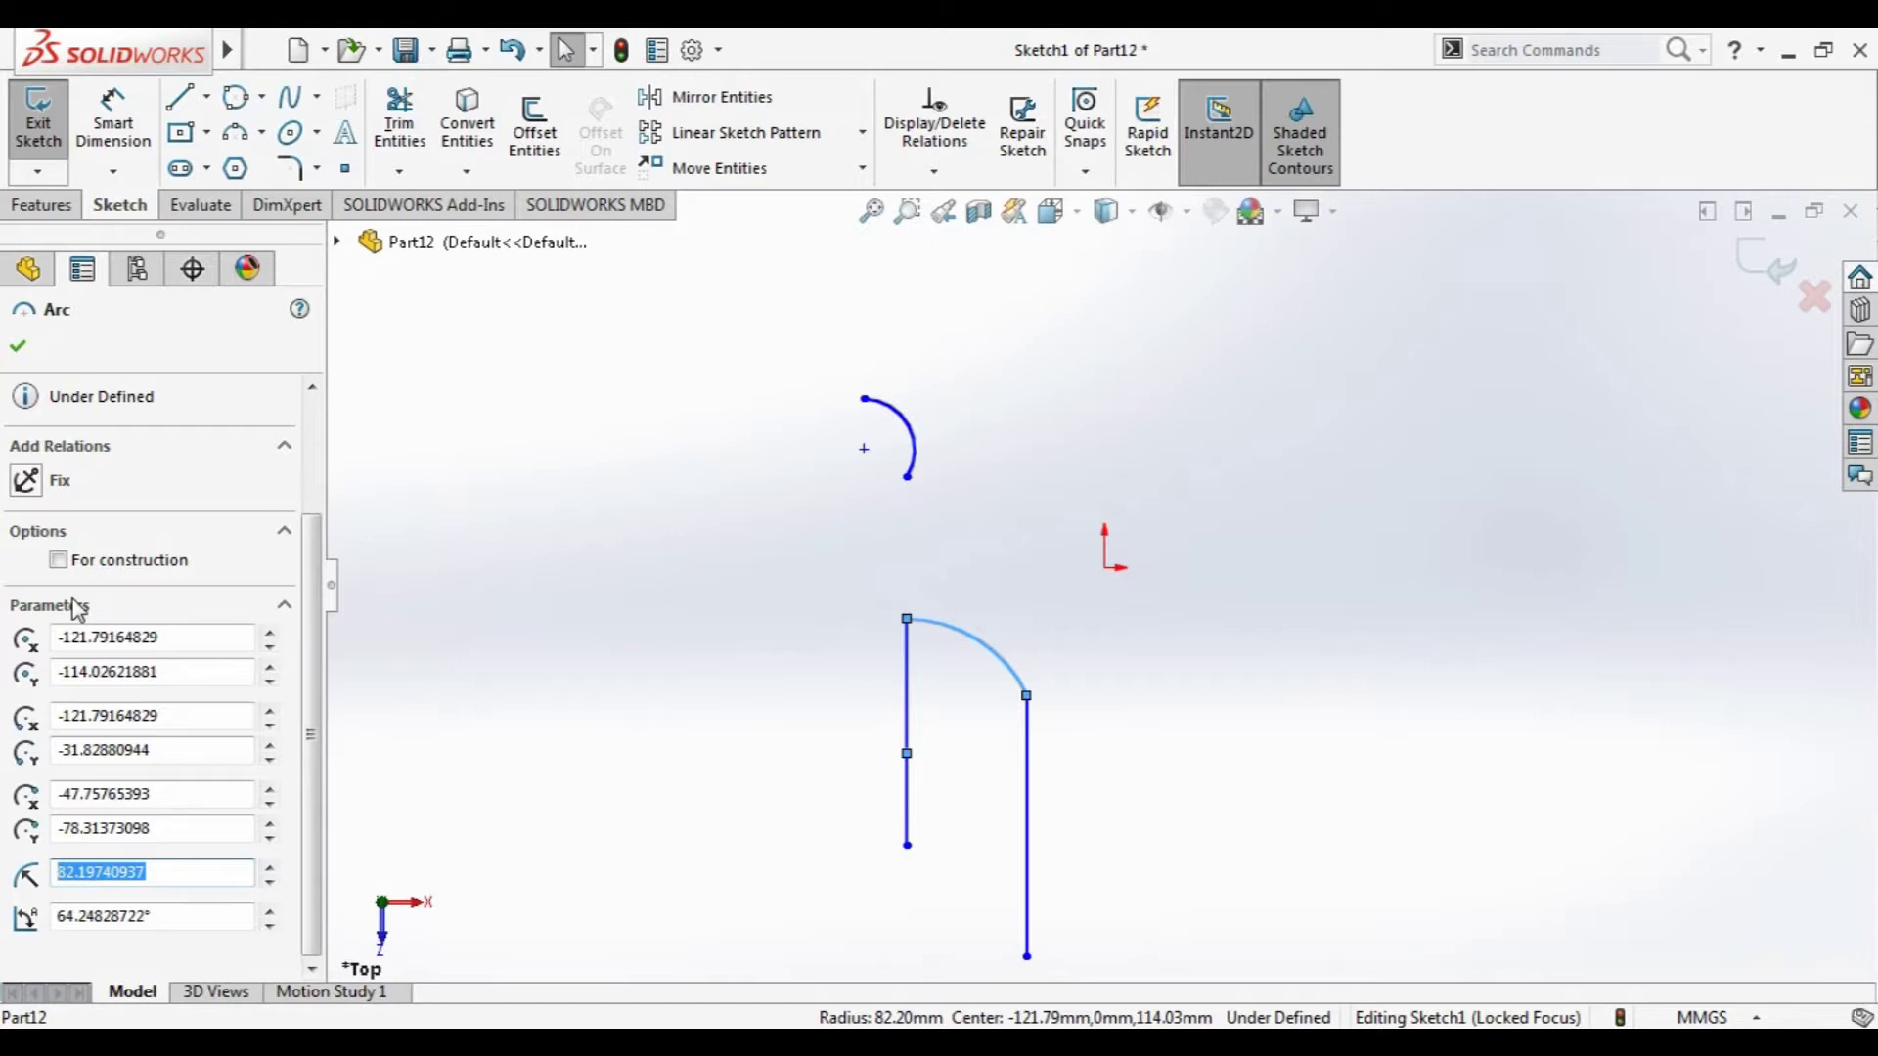
text(50)
key(Return)
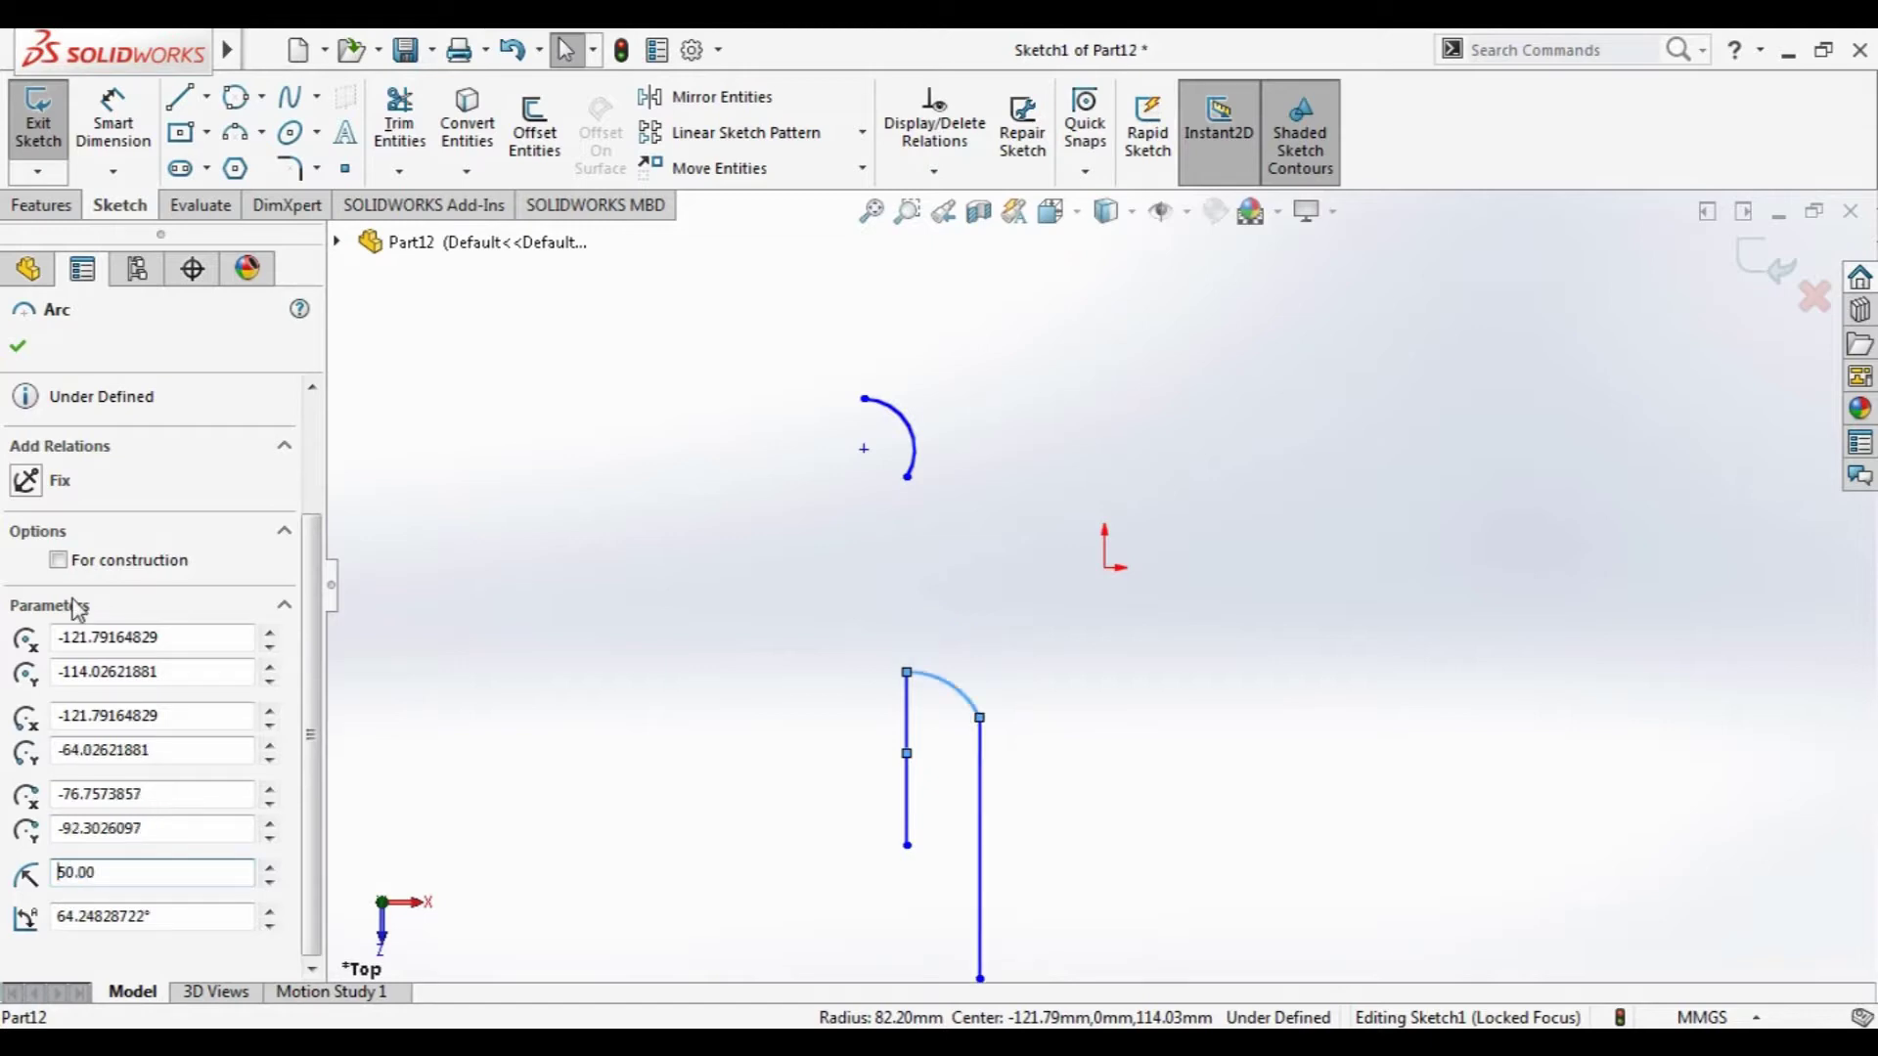
click(15, 344)
key(z)
click(826, 573)
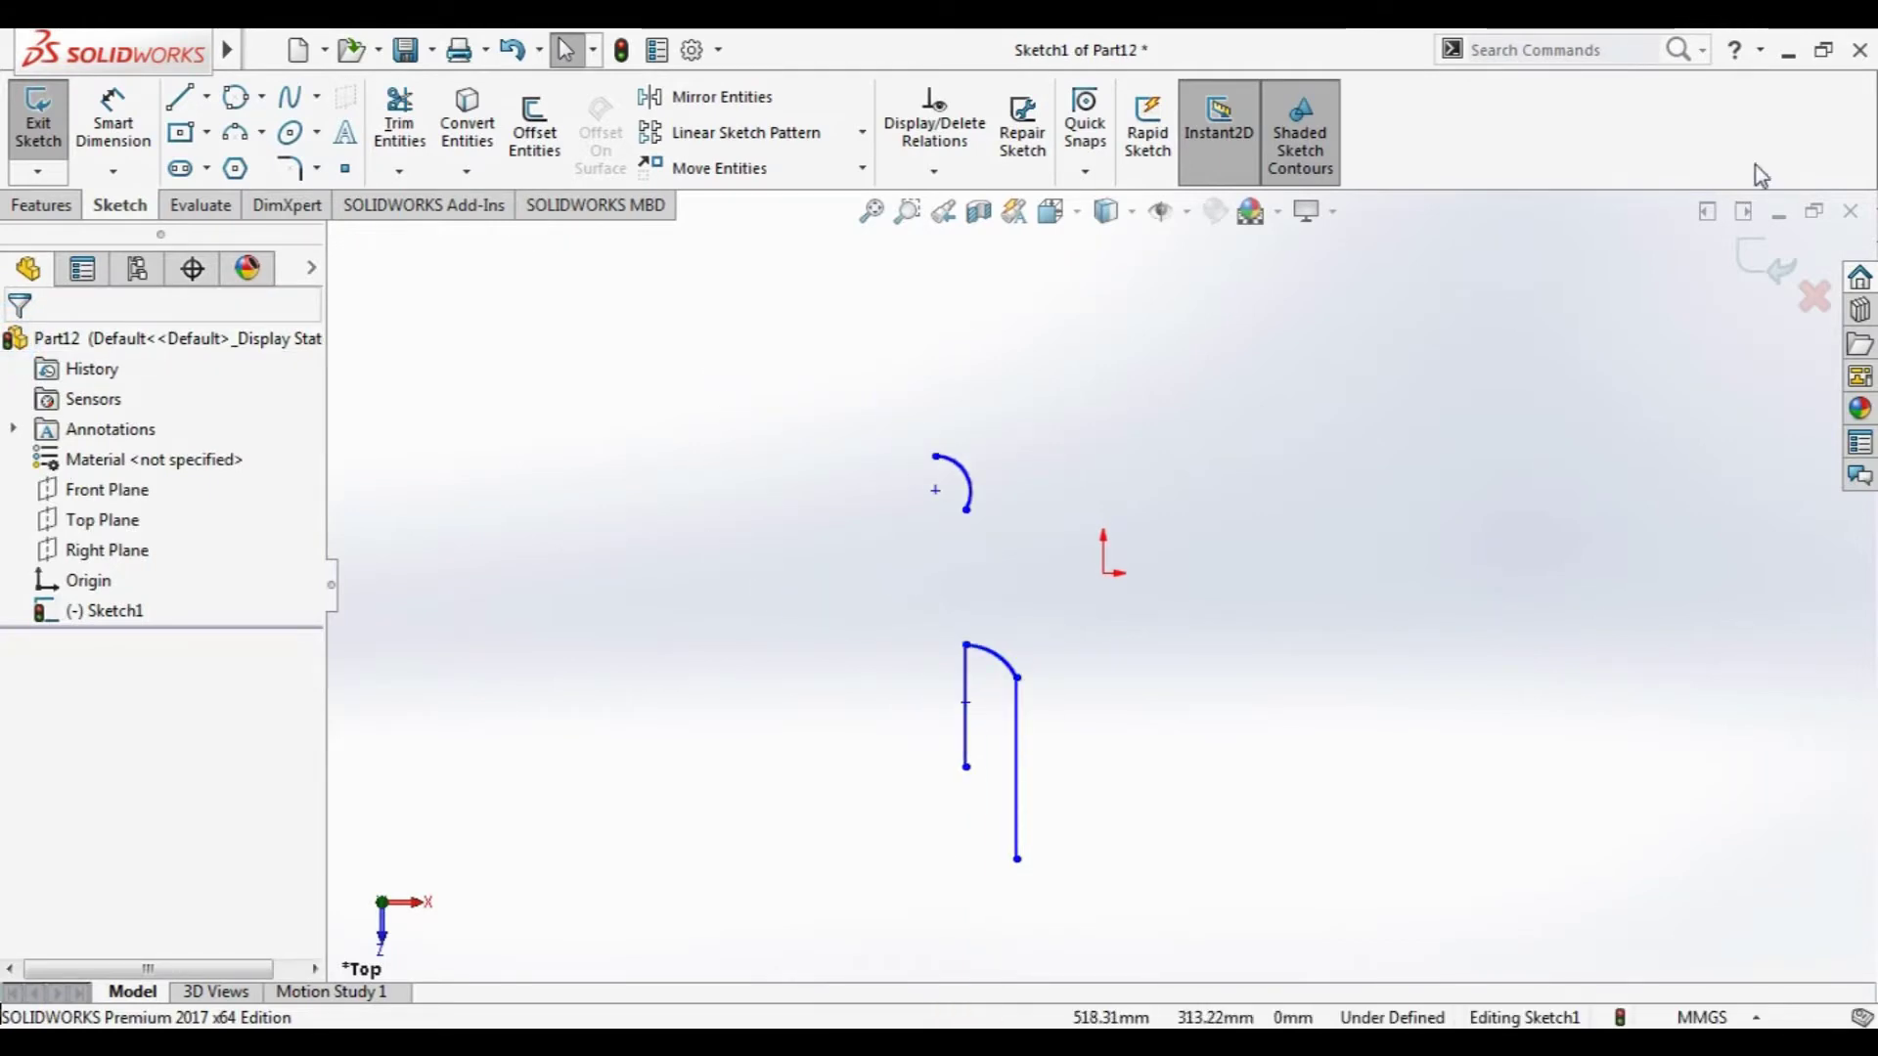
- Draw a 90° three-point arc, radius about 143.72 mm, left of the origin
click(237, 135)
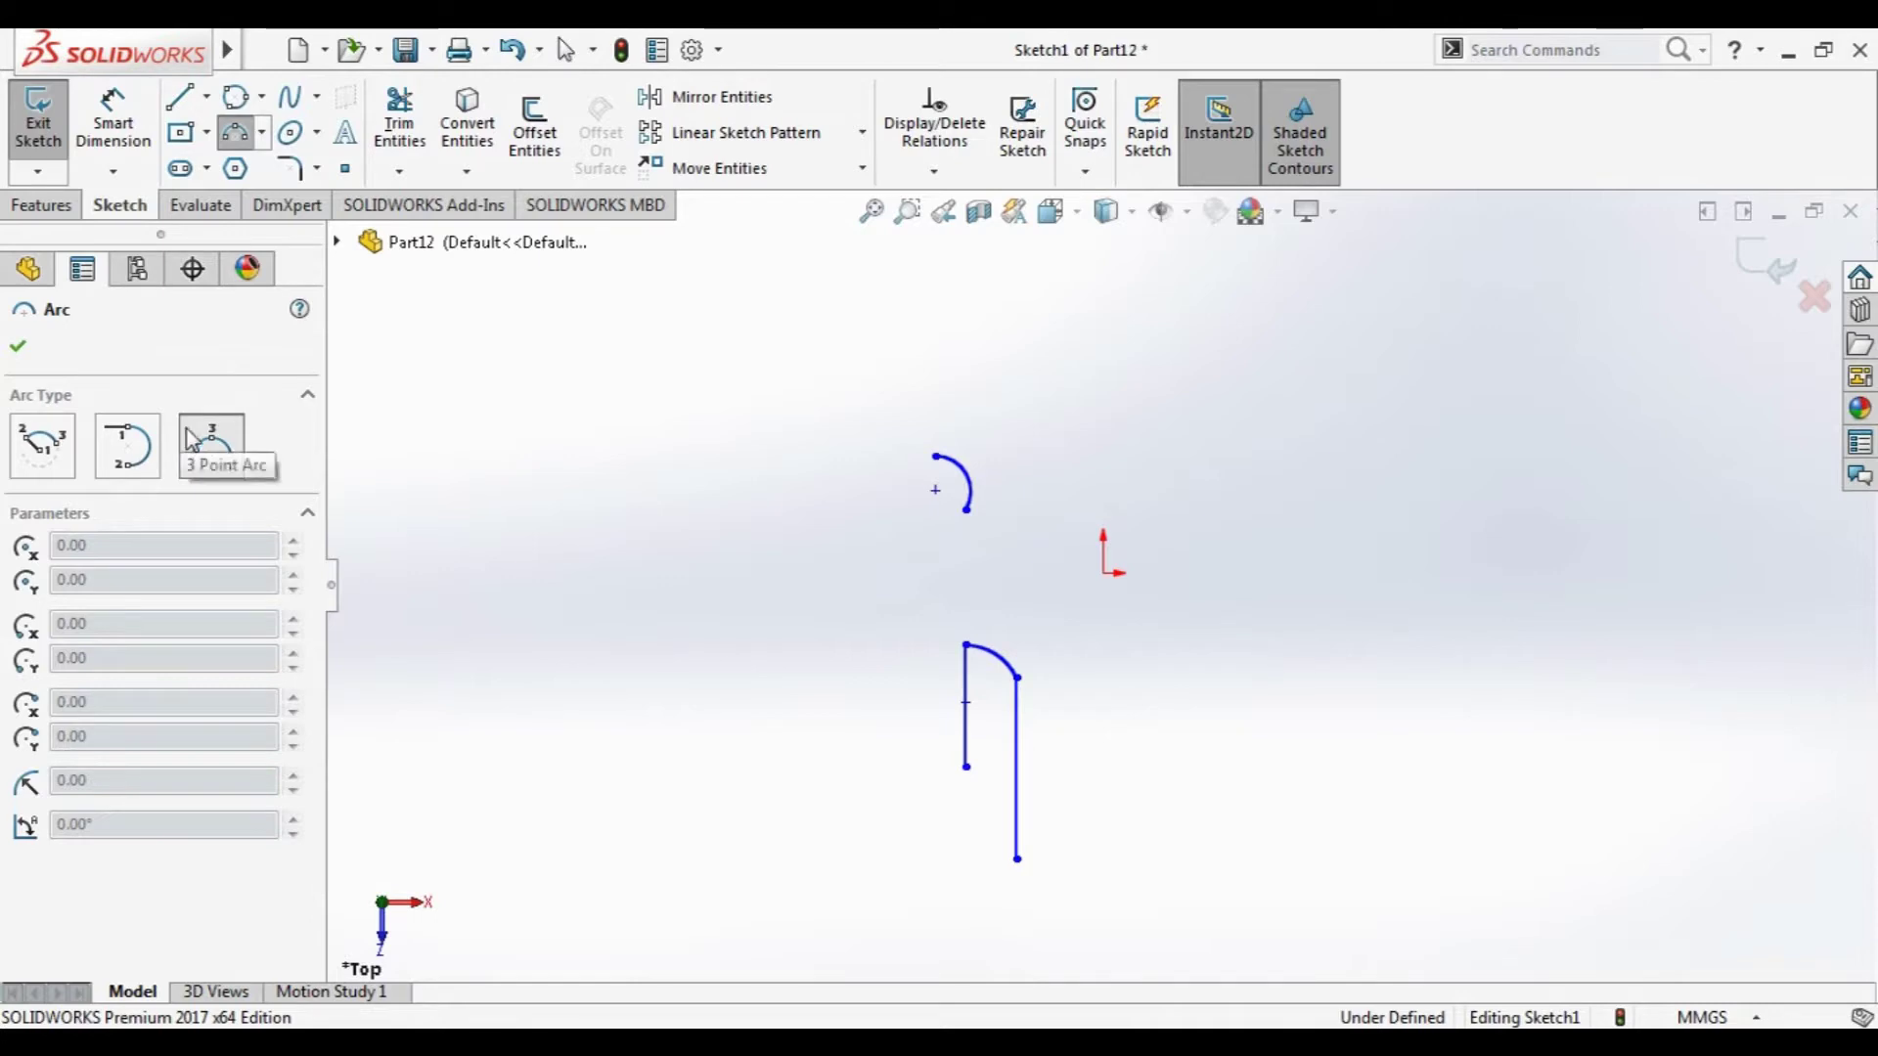
key(Escape)
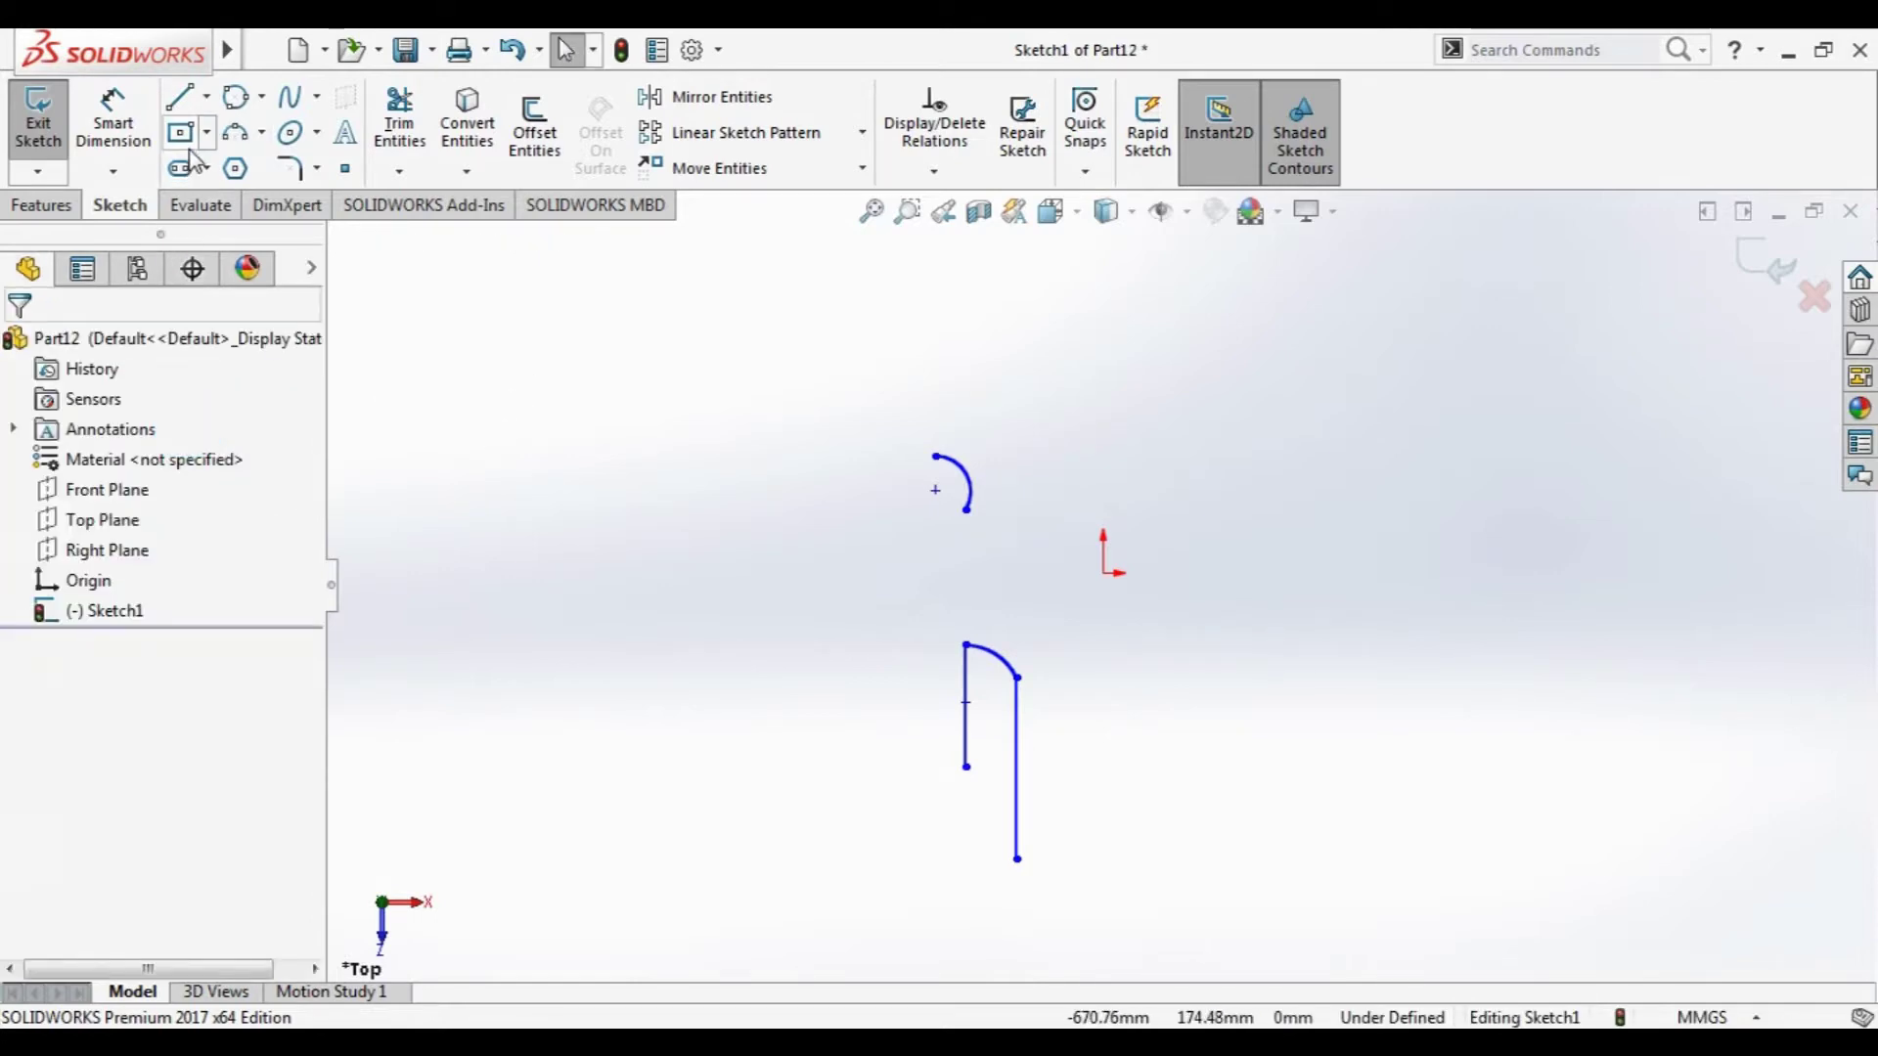
click(234, 132)
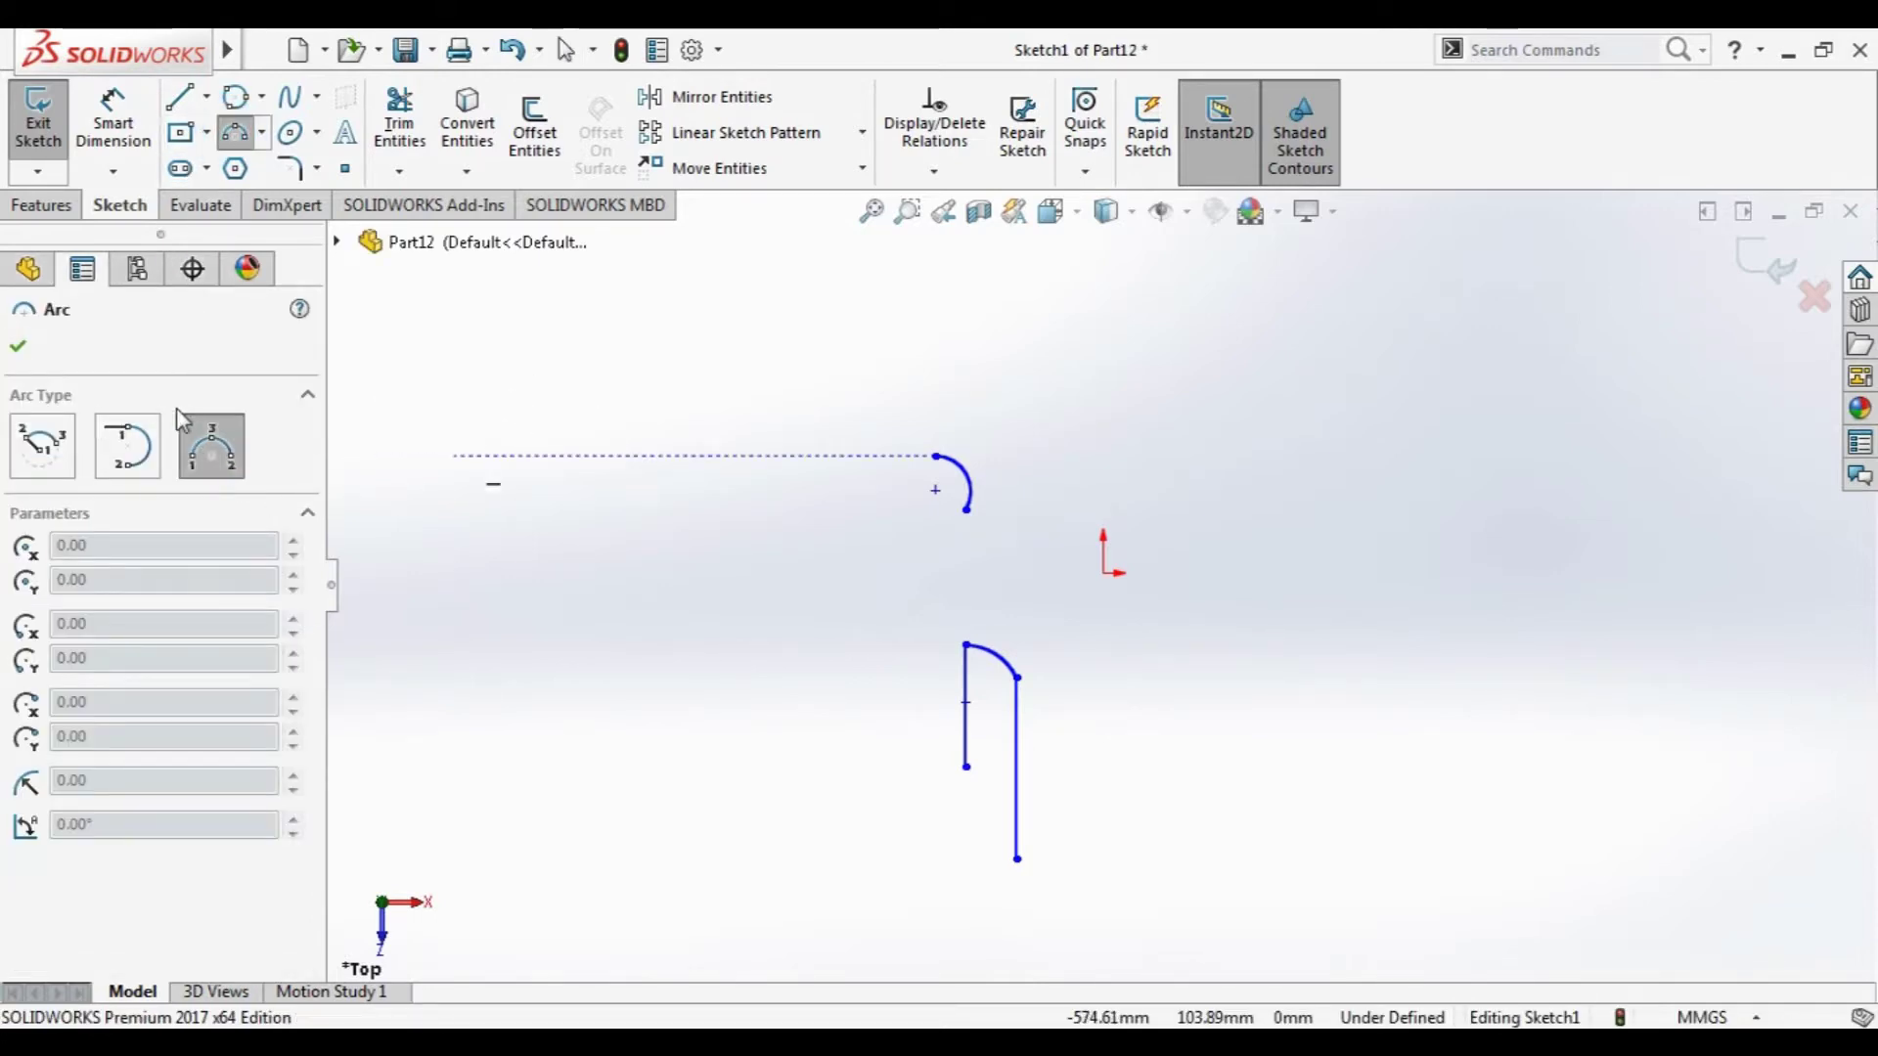
click(520, 584)
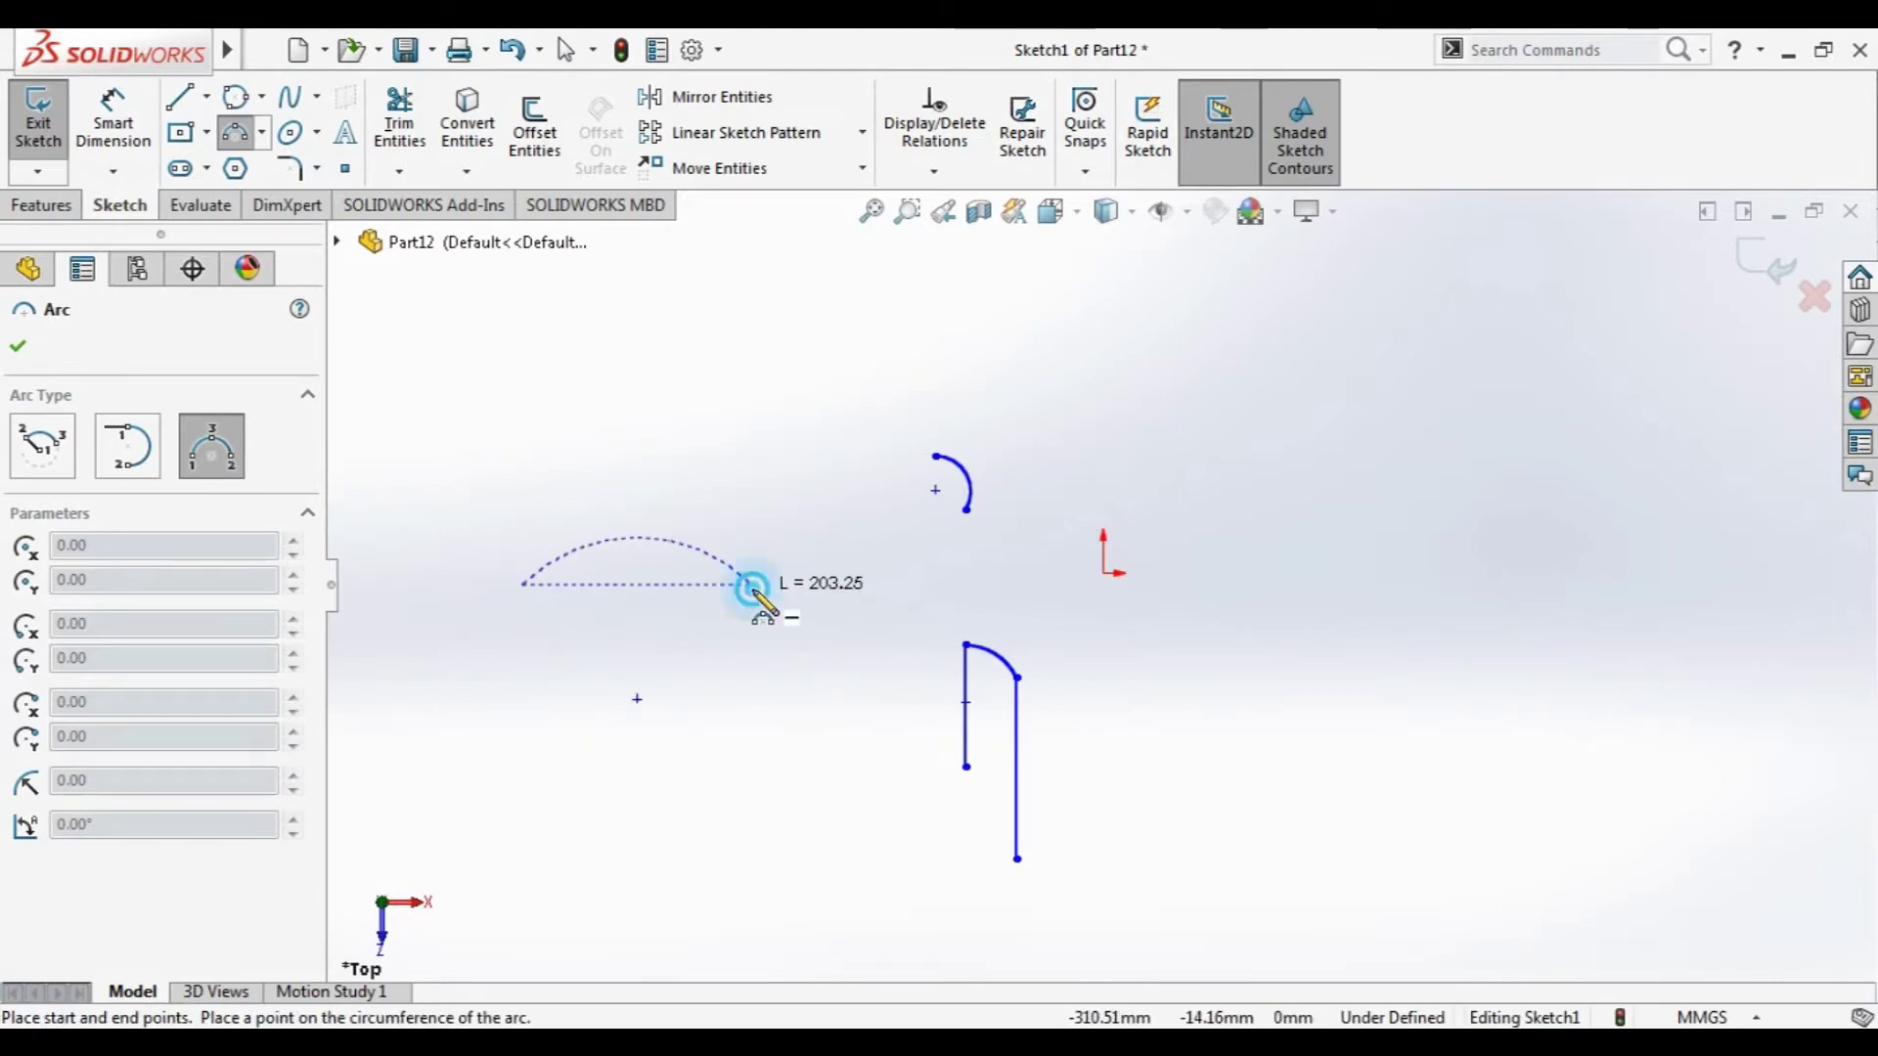
click(751, 585)
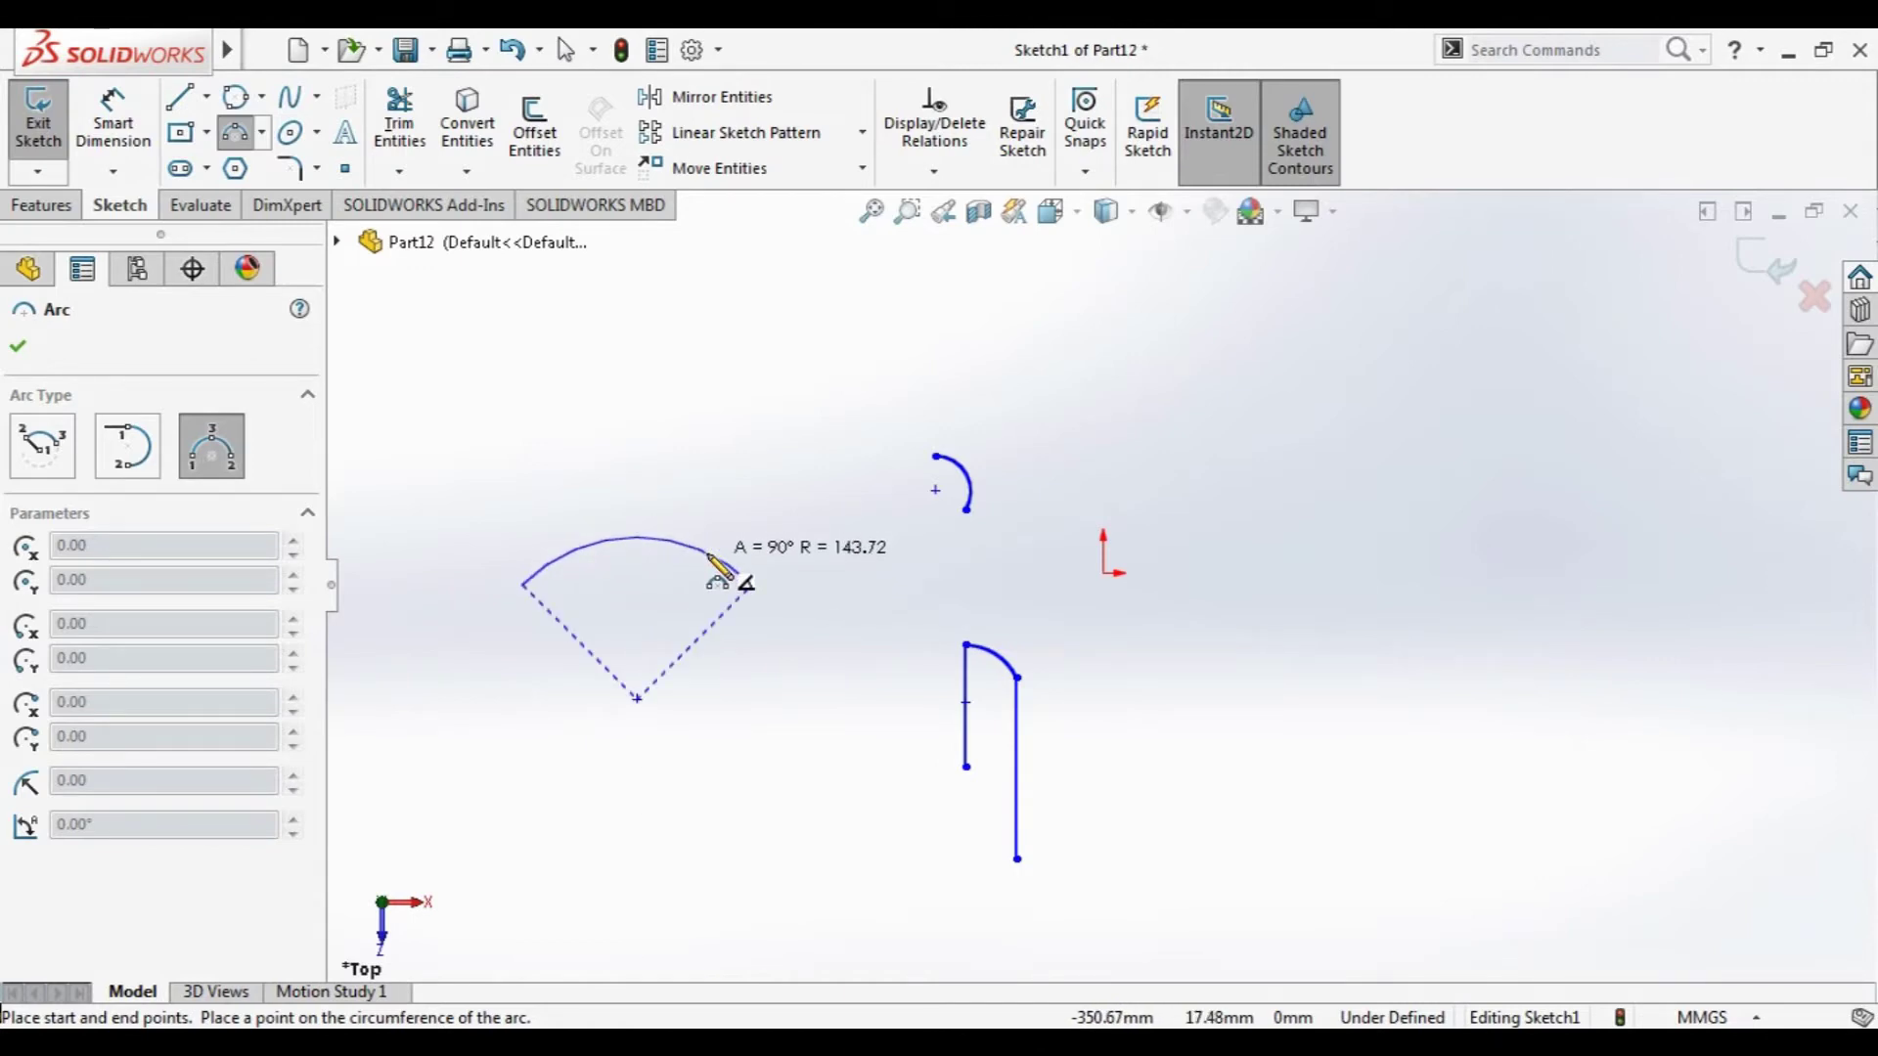
click(713, 560)
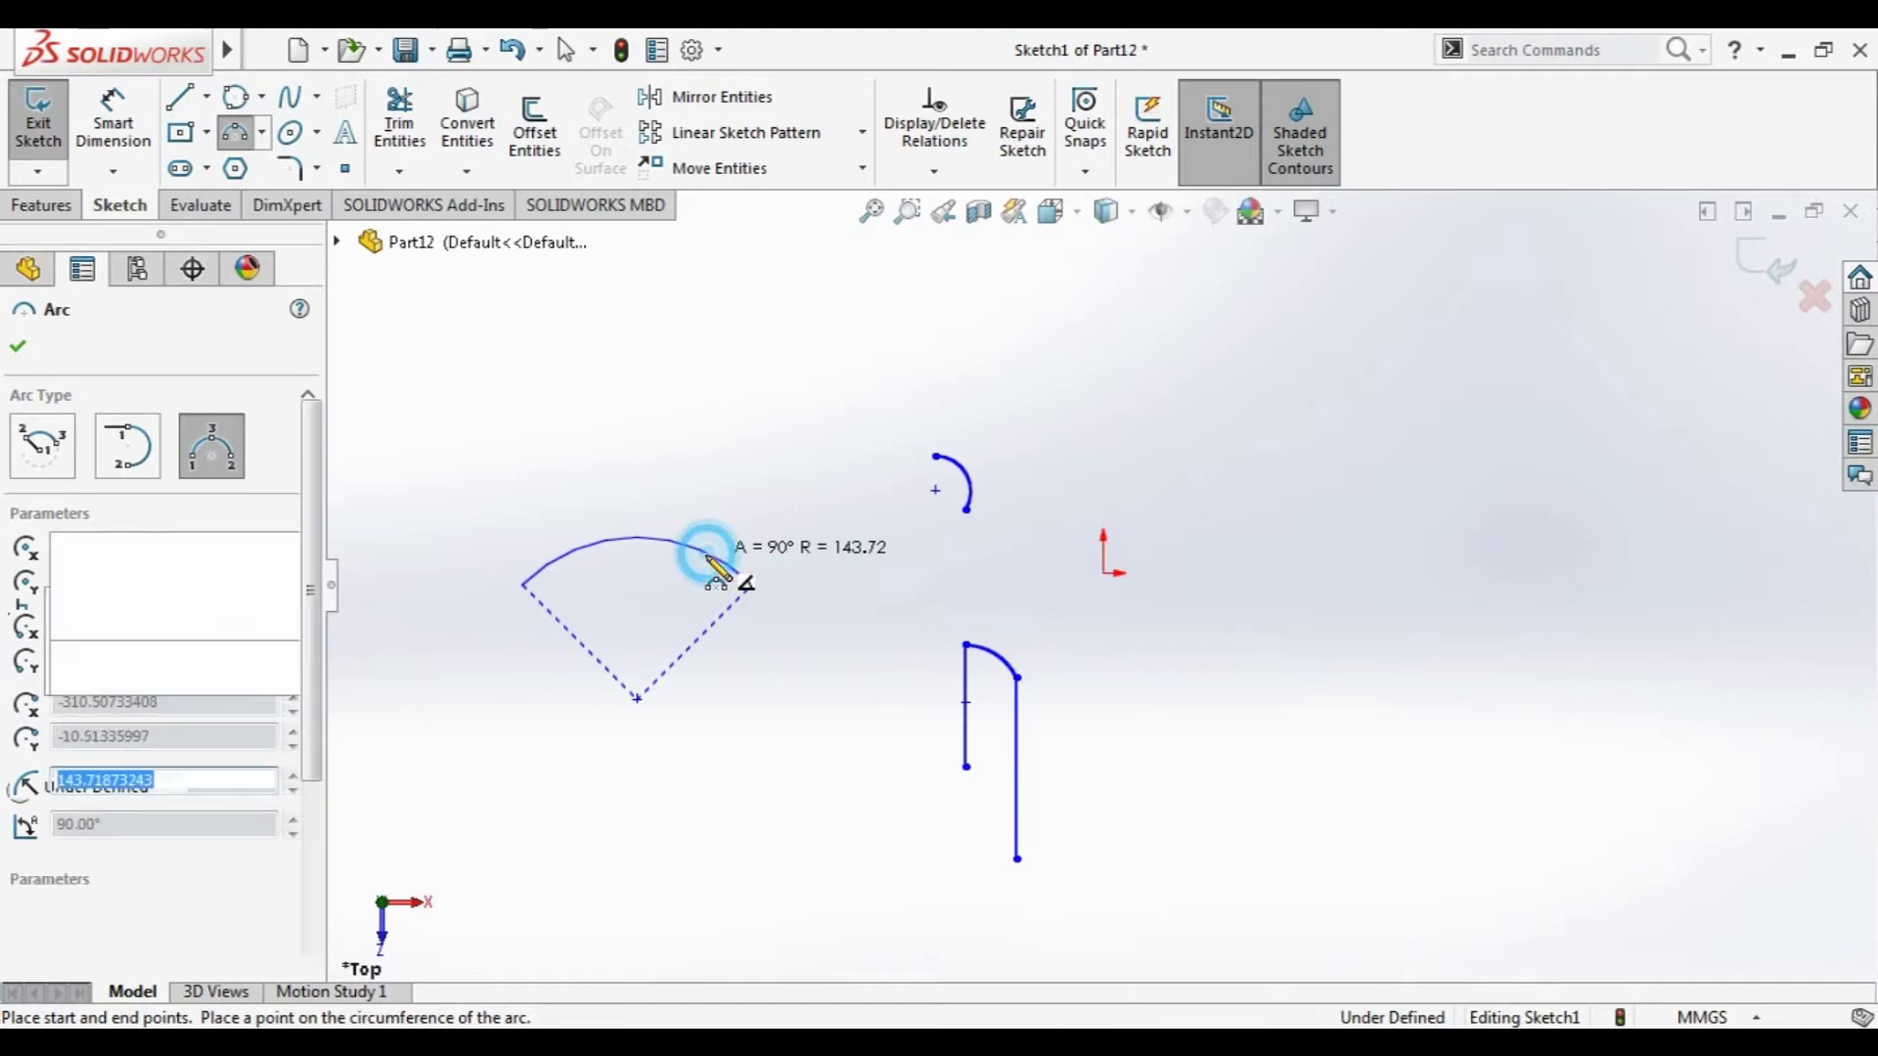
click(17, 349)
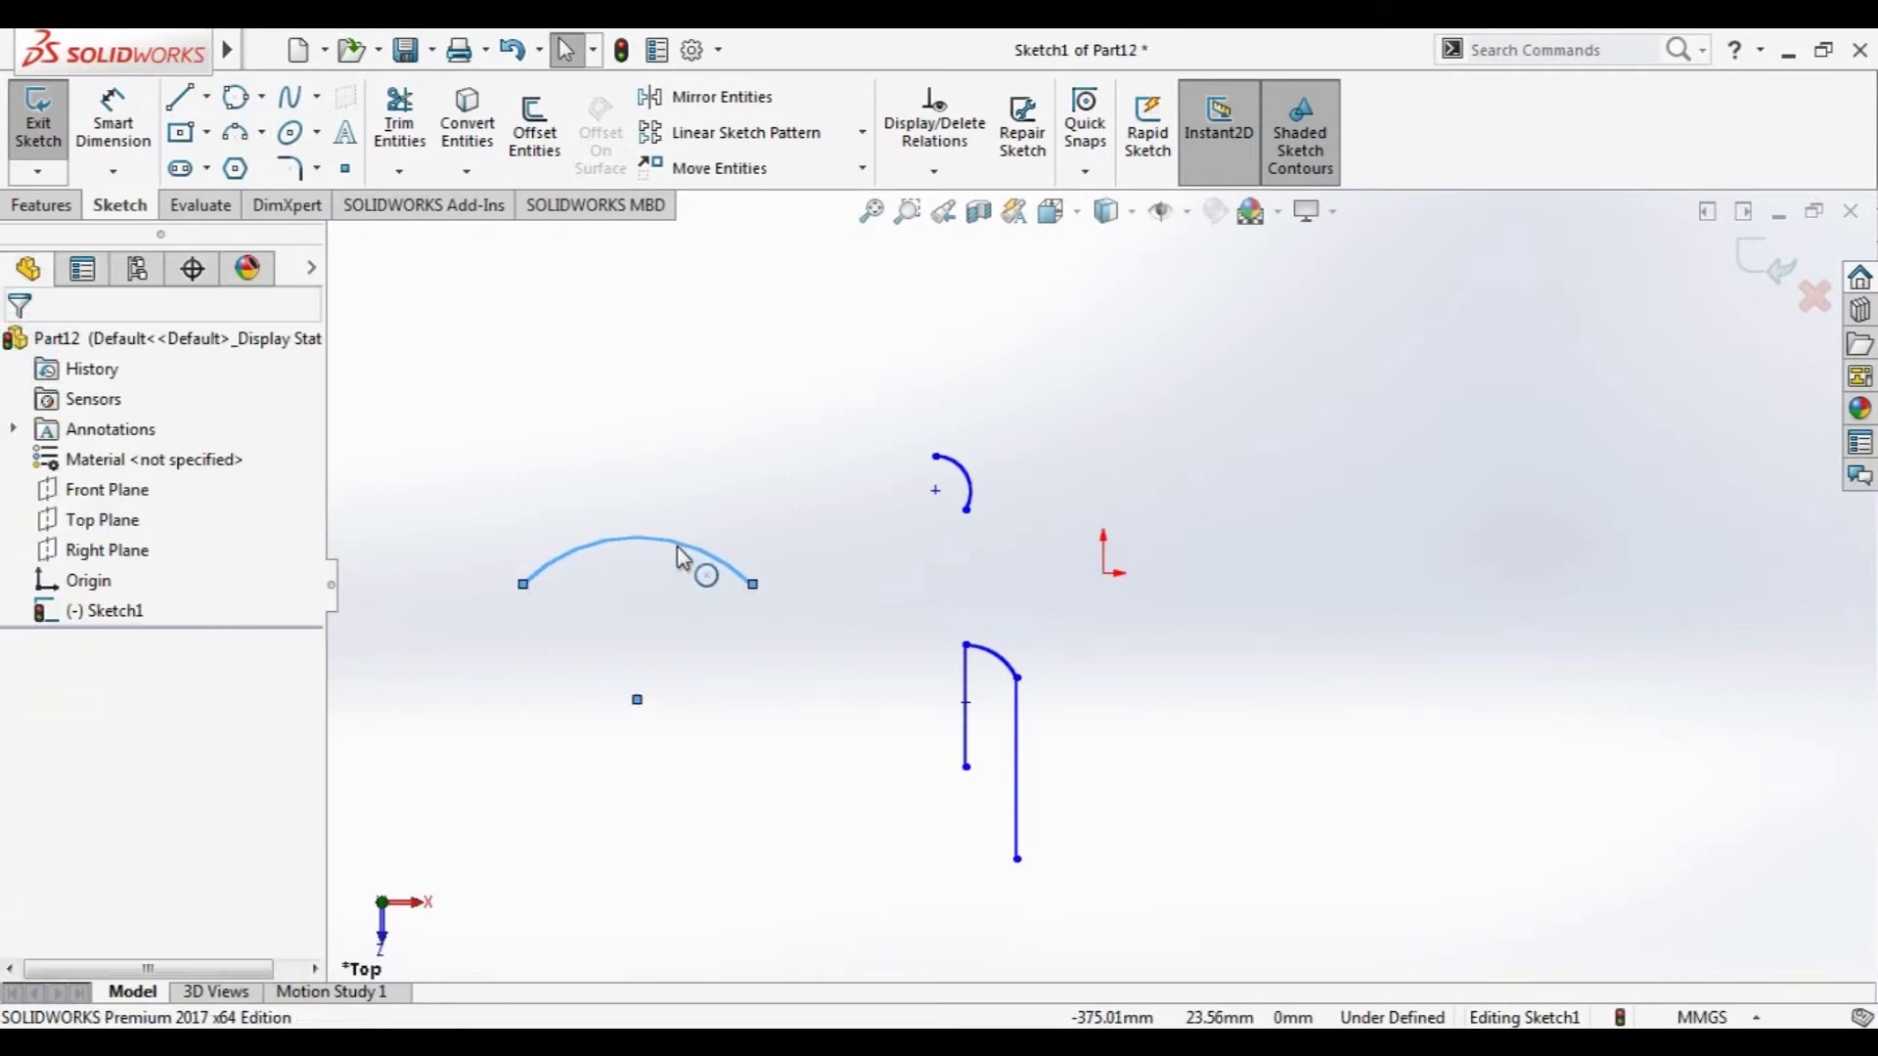
- Give the three-point arc a radius dimension of 150 with Smart Dimension
click(112, 123)
click(635, 536)
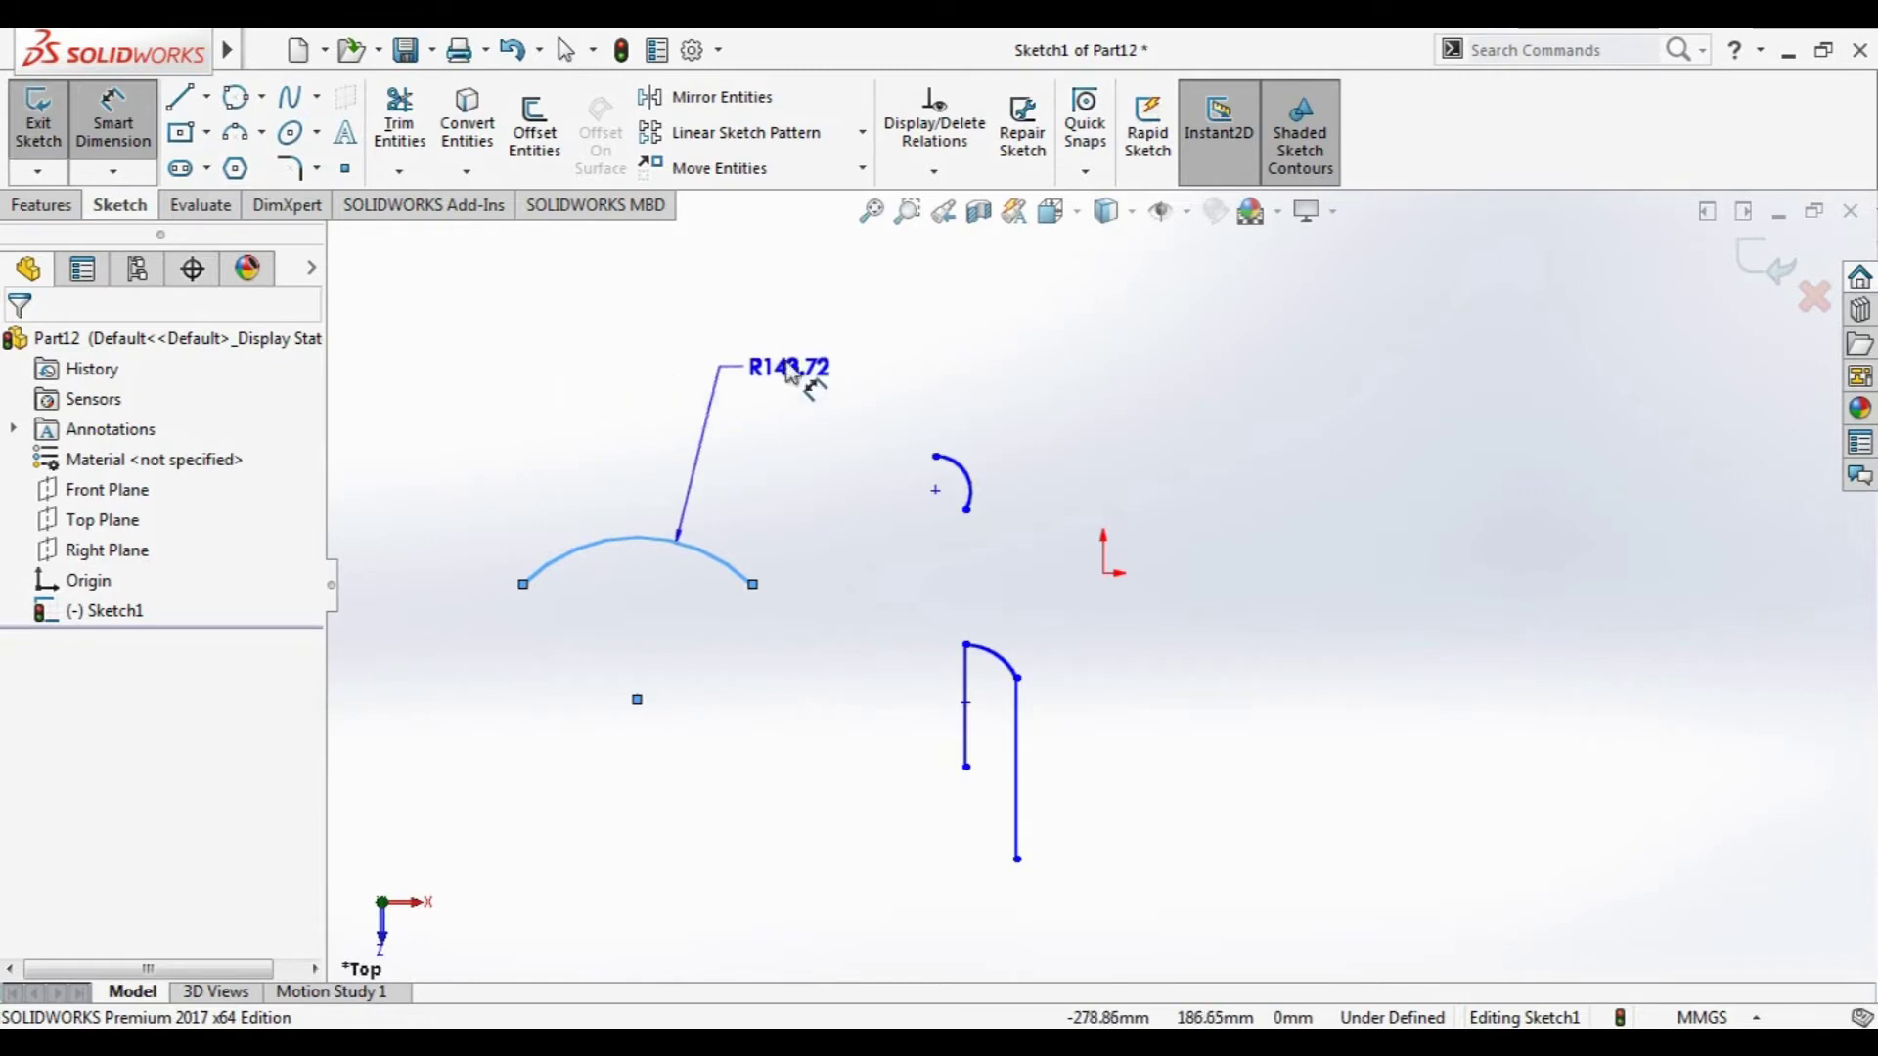
click(685, 360)
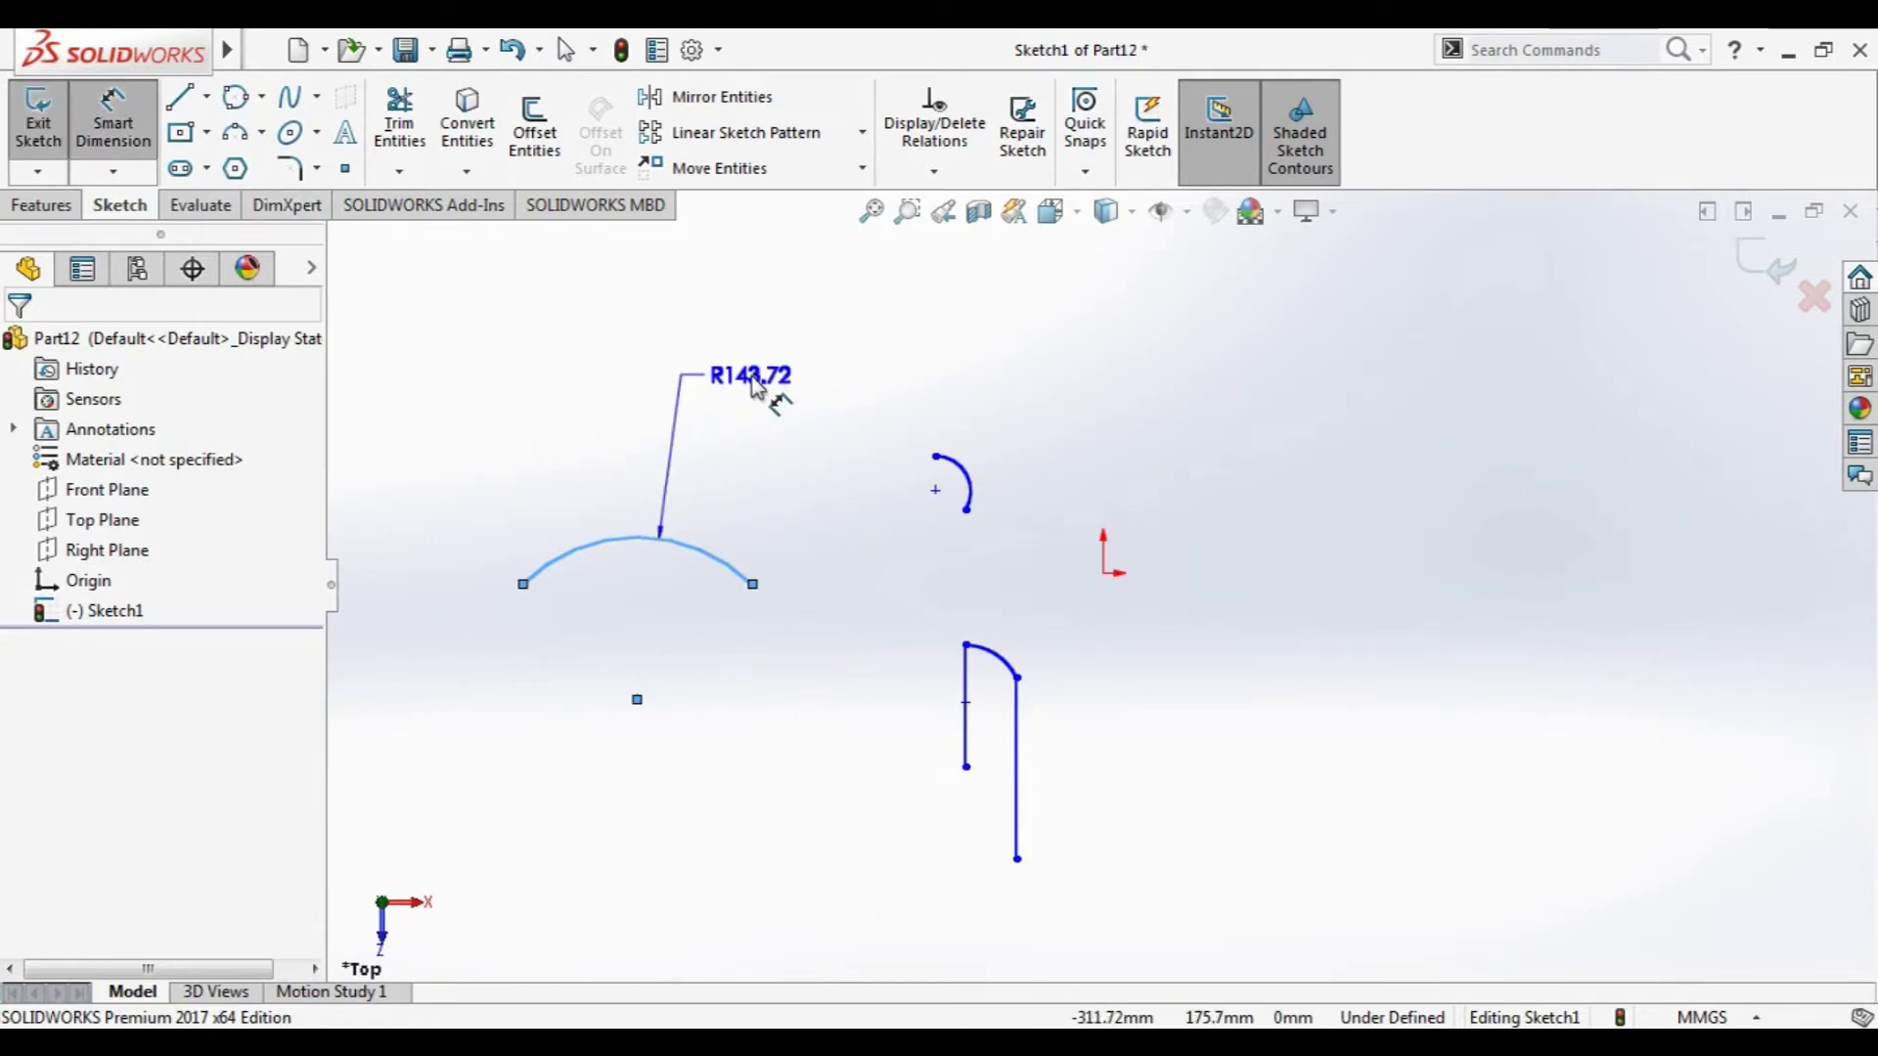
click(777, 341)
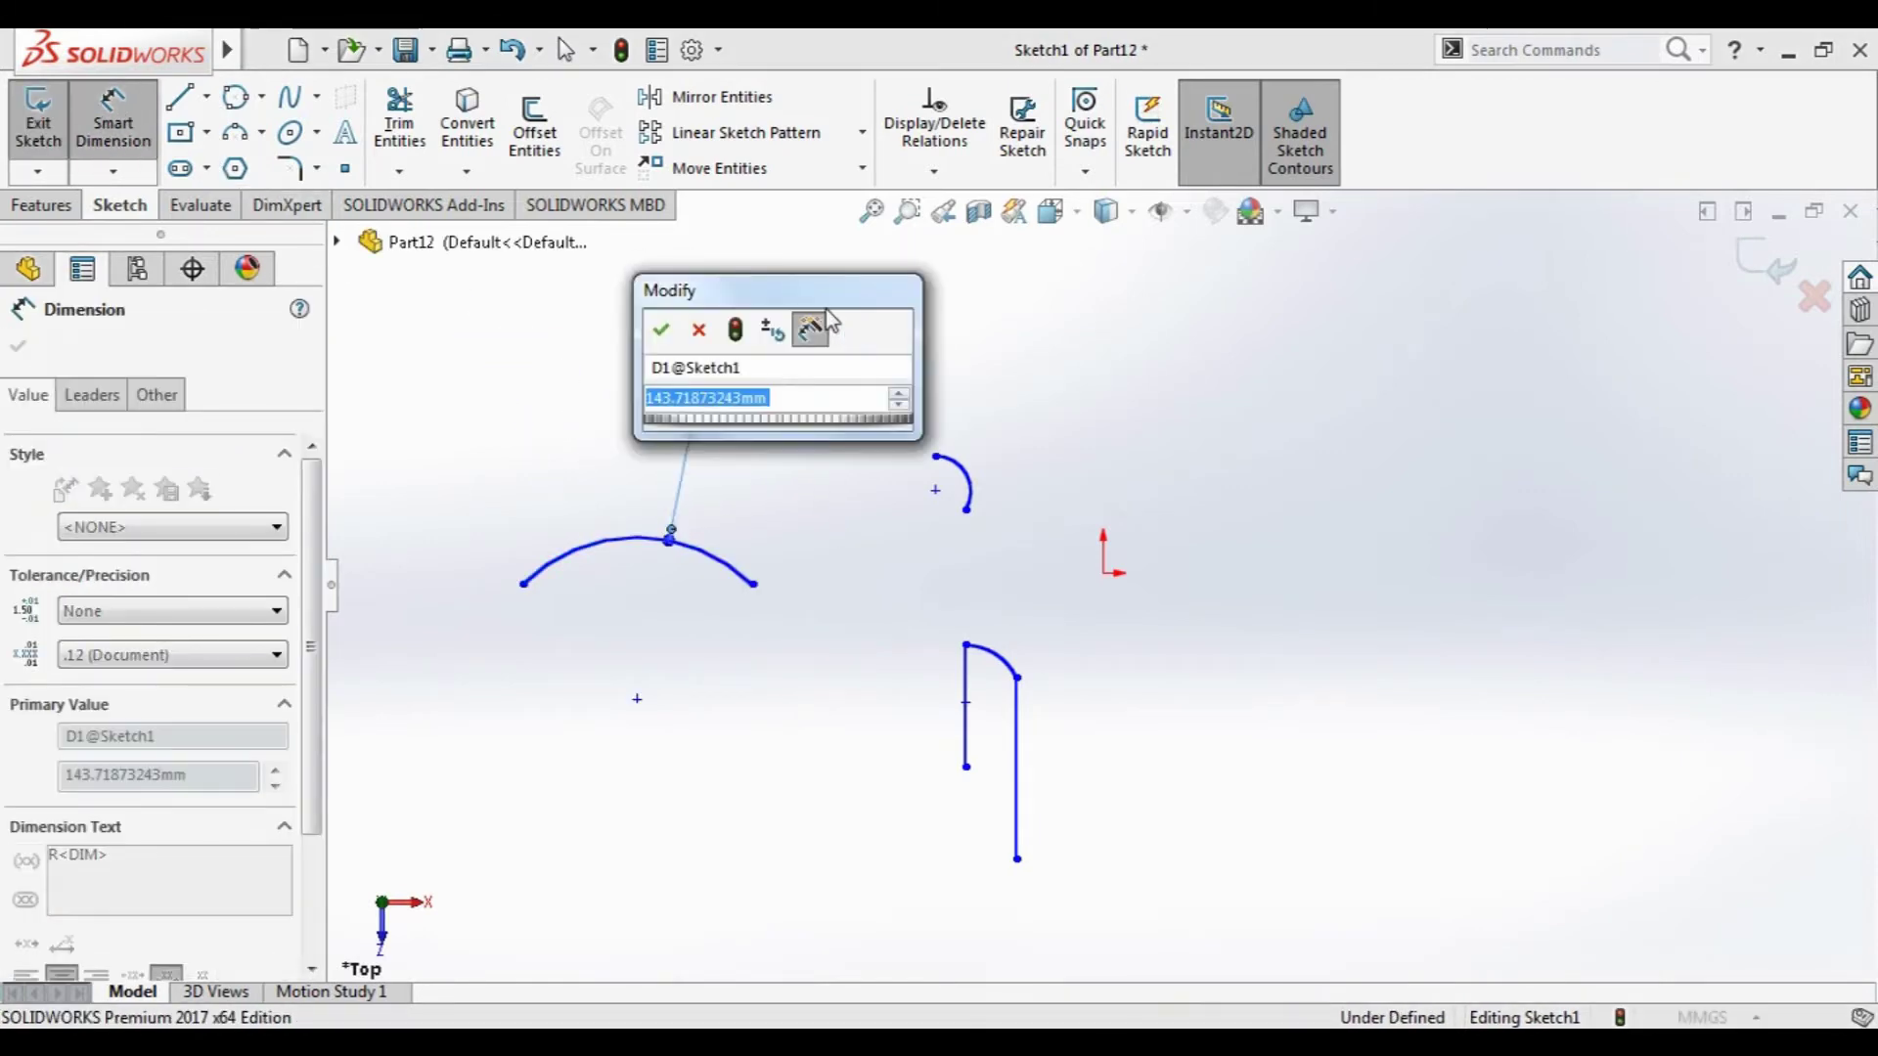
text(150)
key(Return)
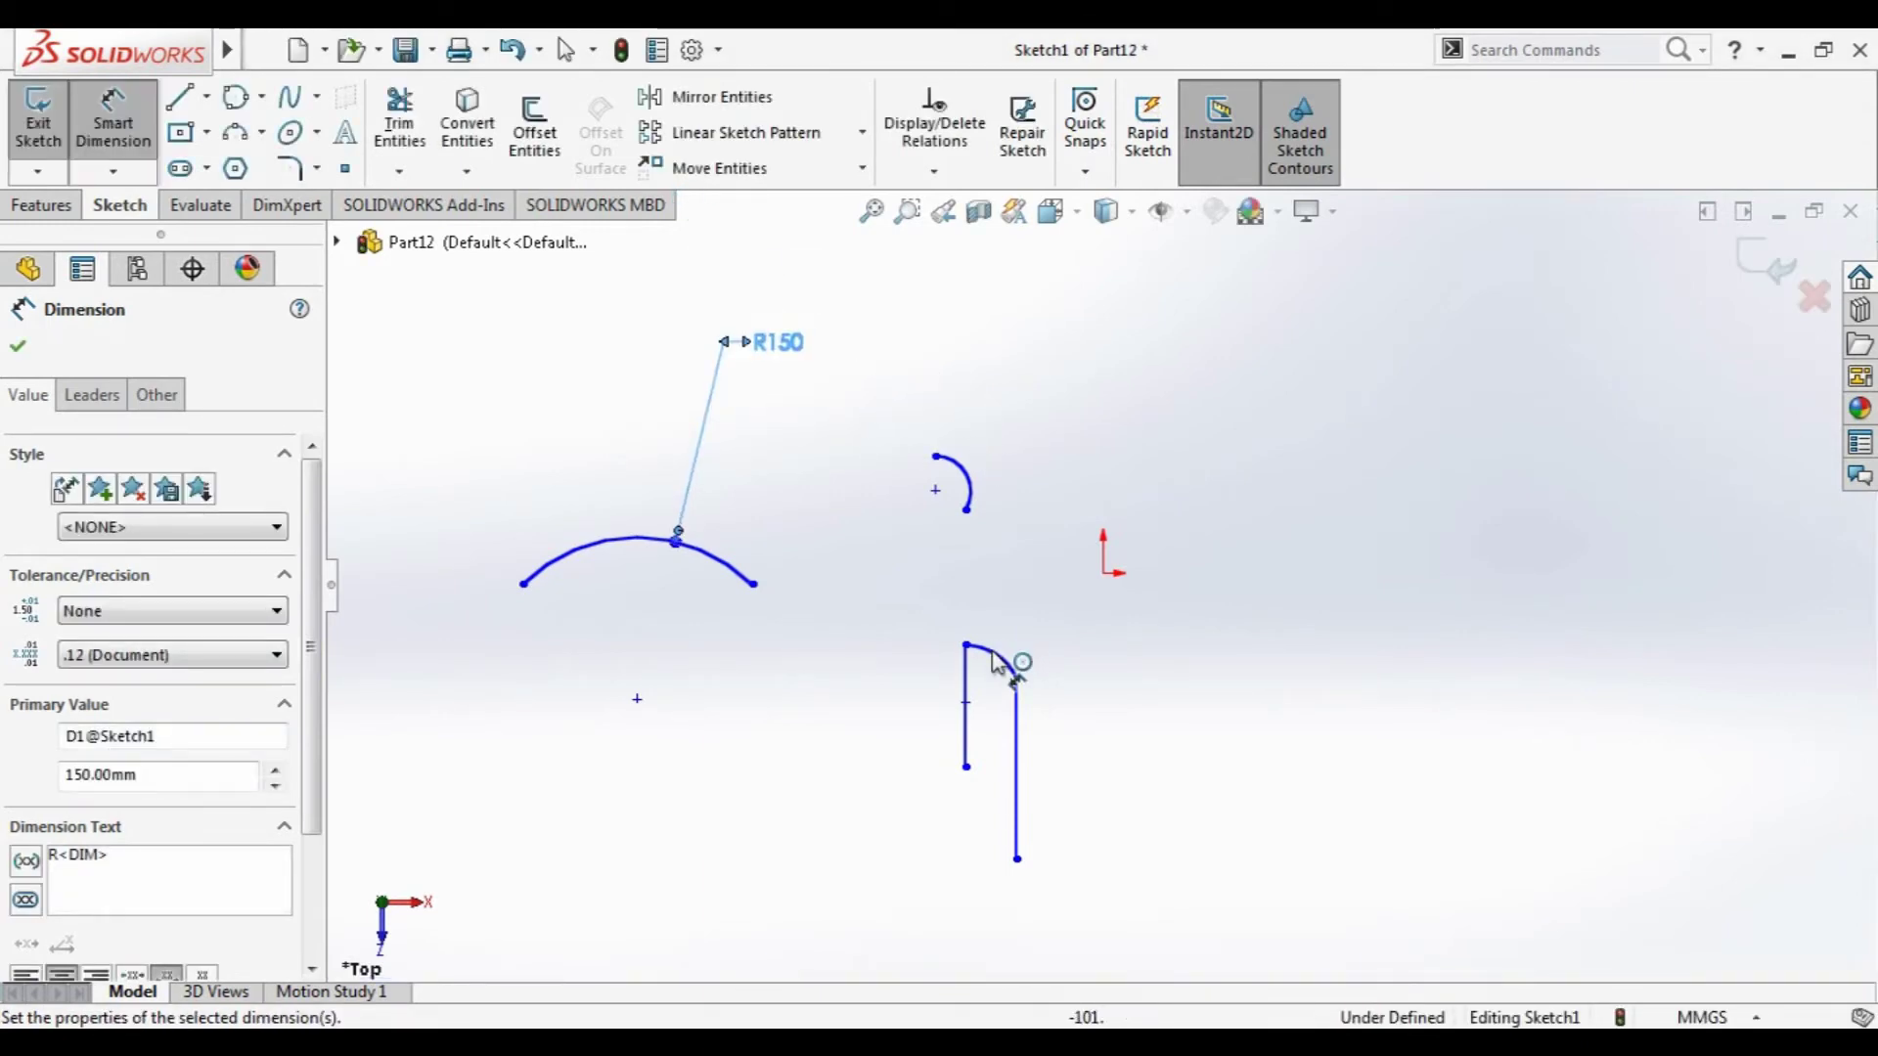
- Dimension the small centerpoint arc at R100 and the tangent arc at R50
click(971, 482)
click(1225, 368)
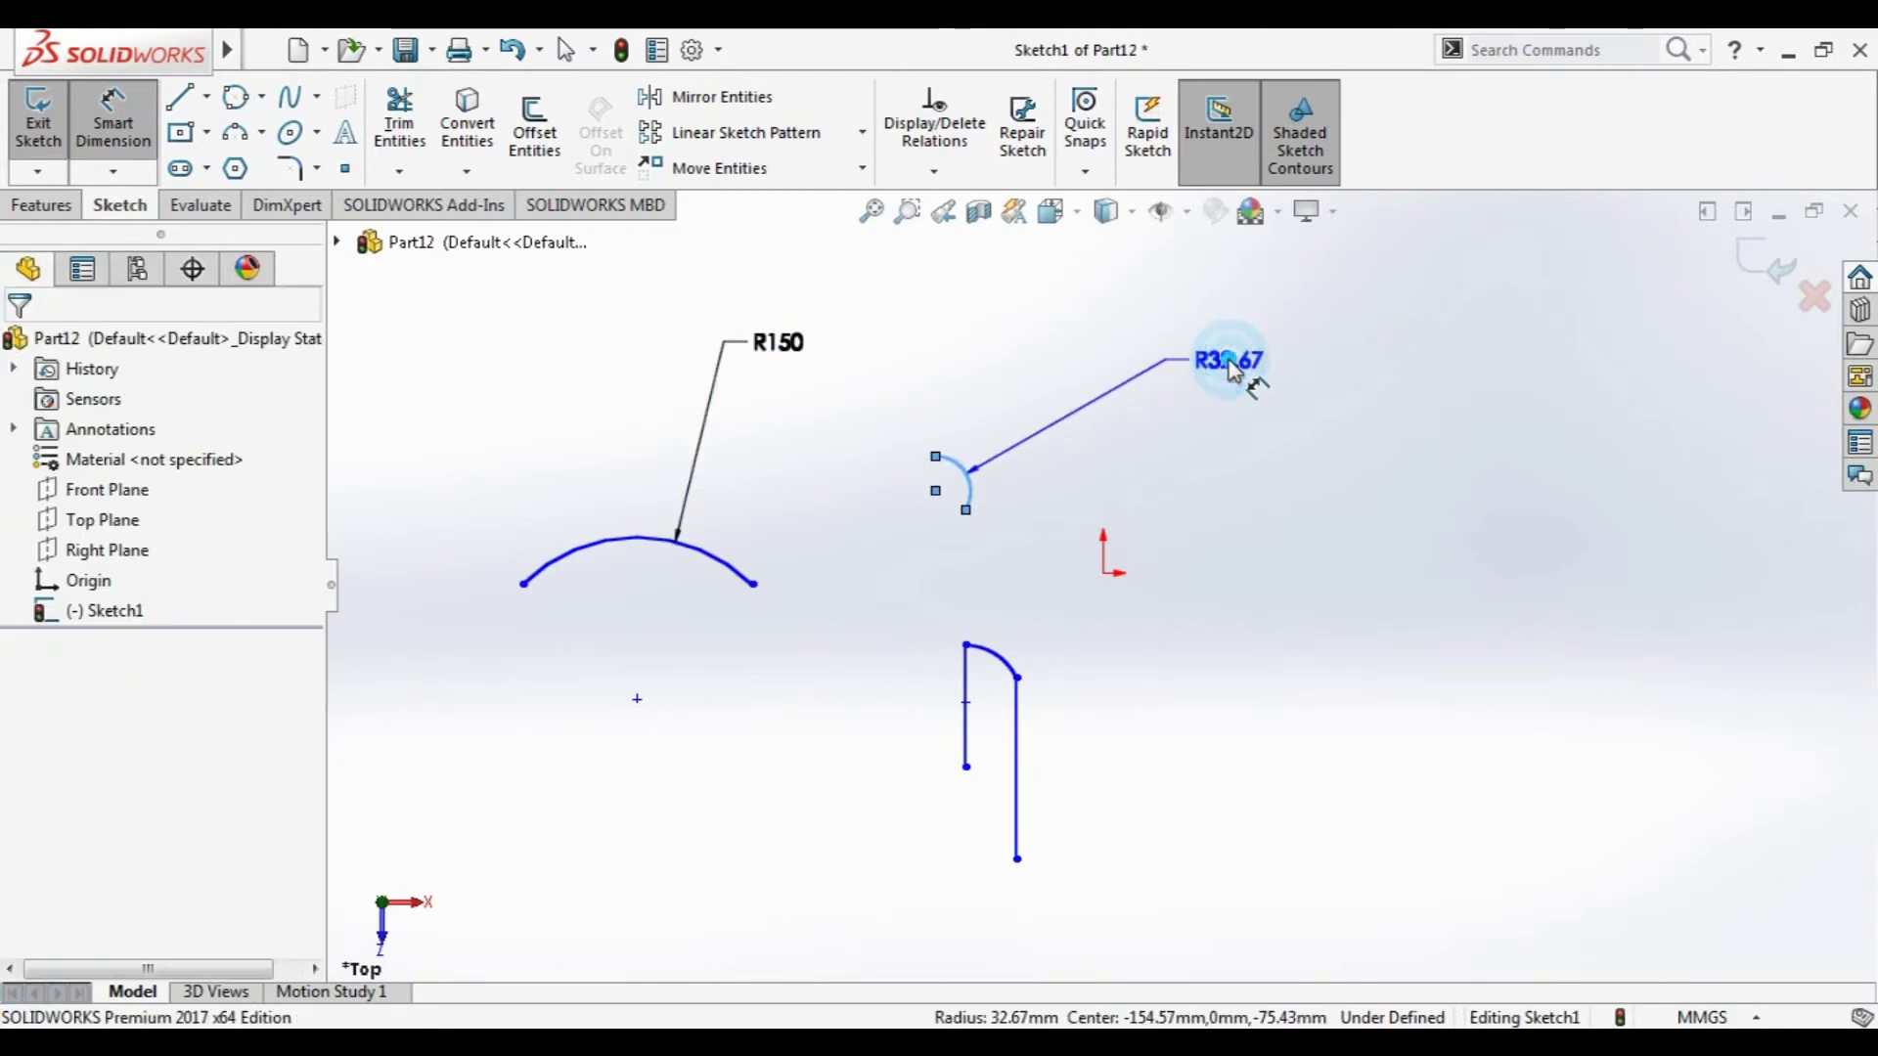
text(100)
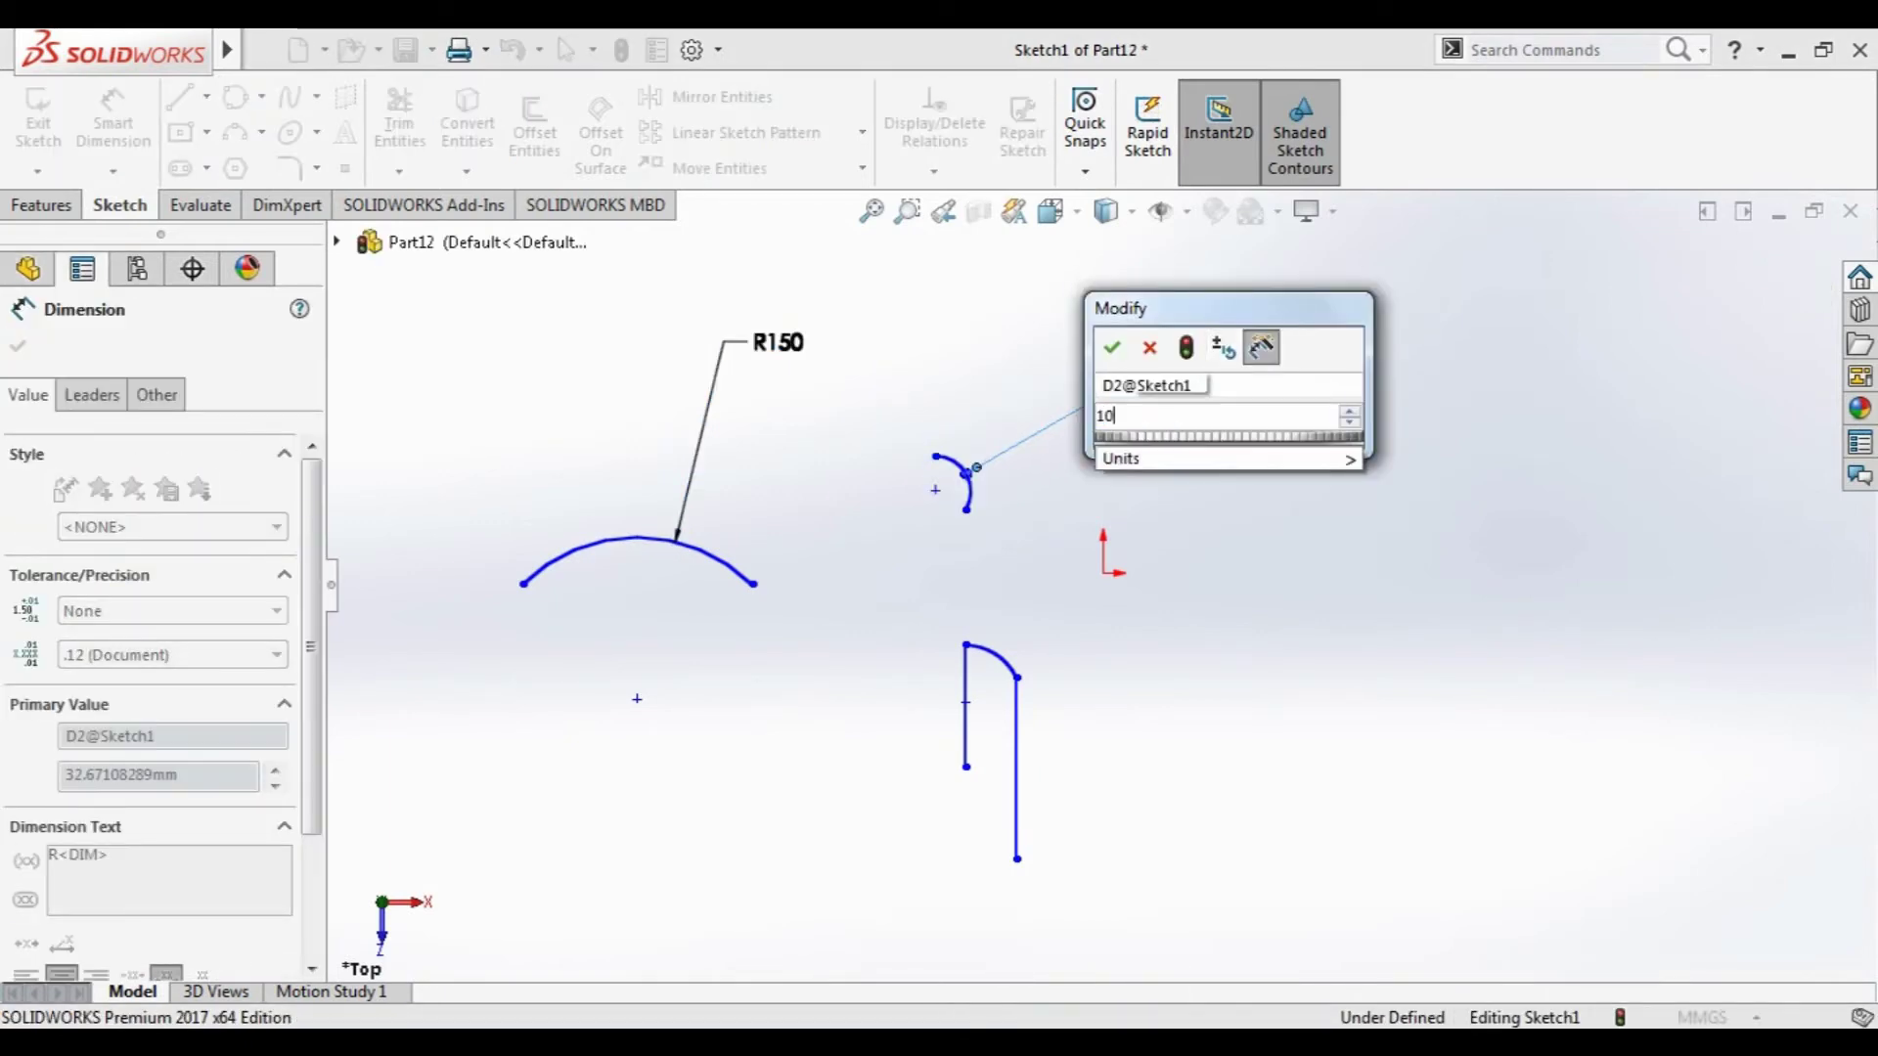
key(Return)
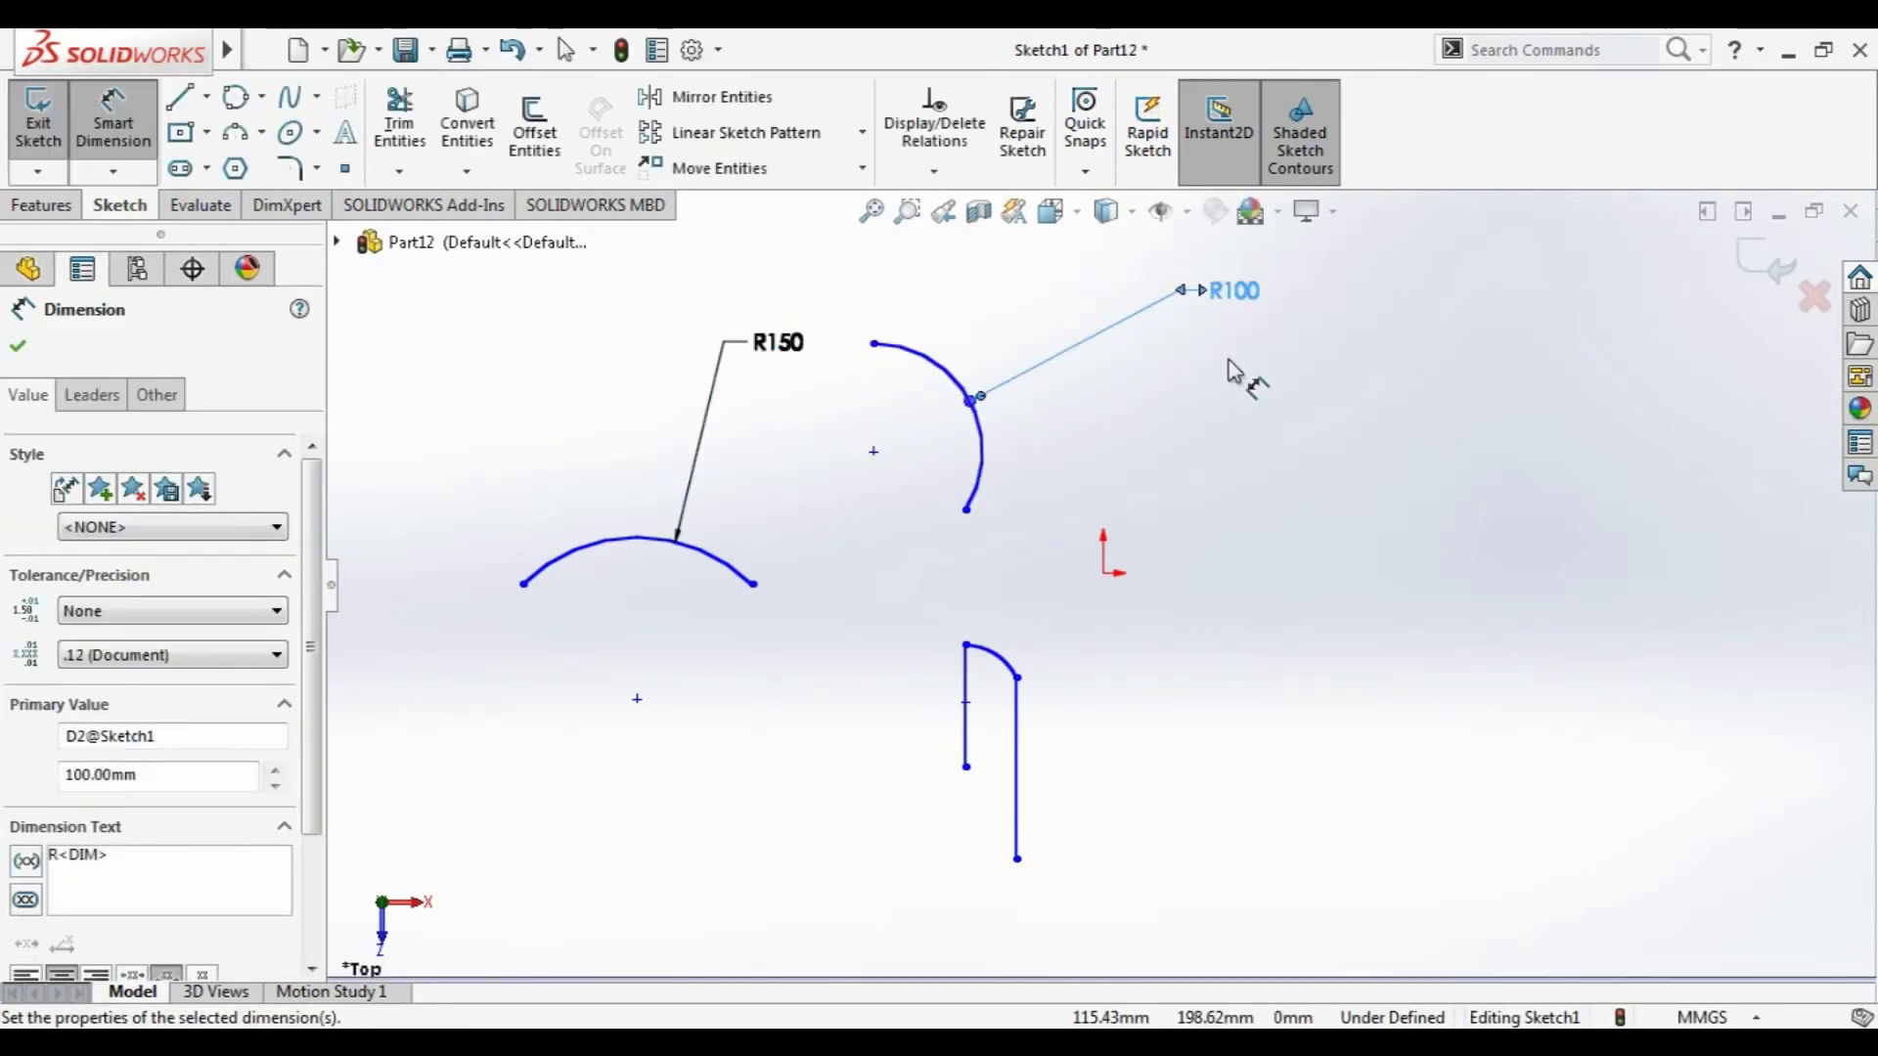
click(992, 655)
click(1073, 583)
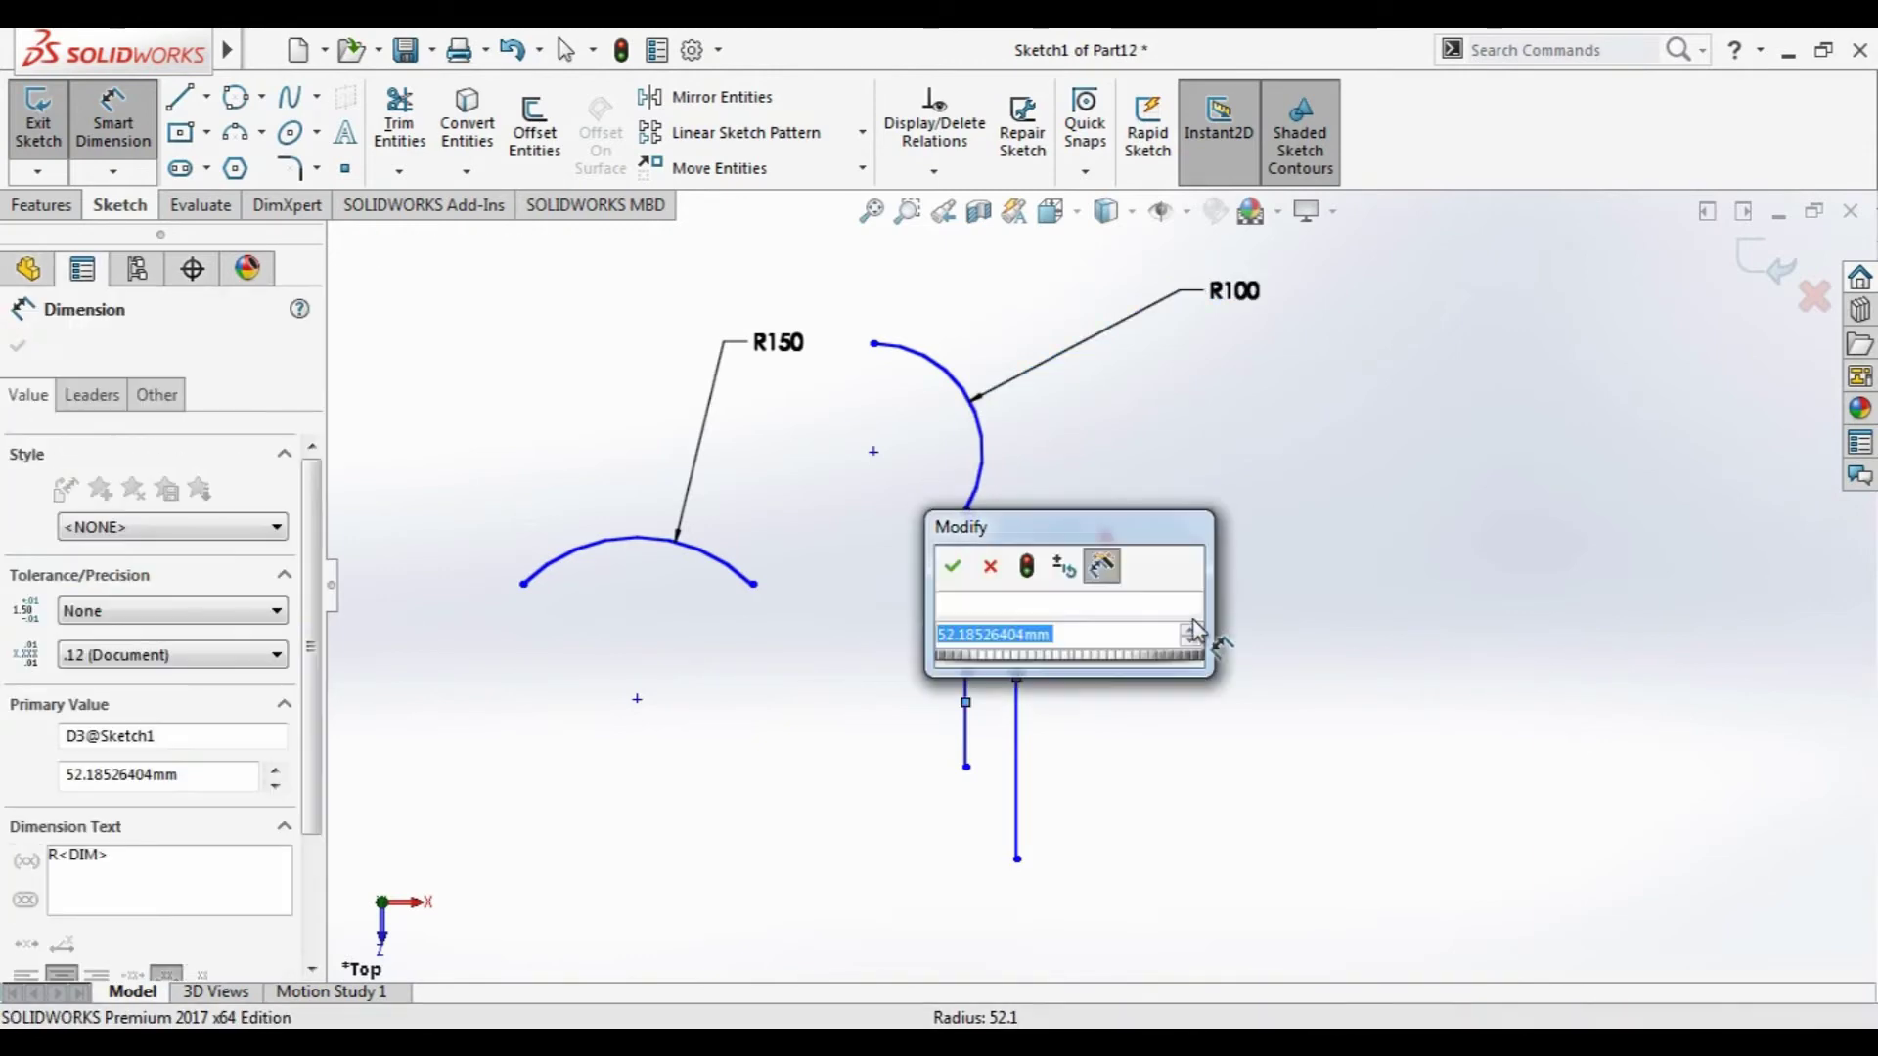
text(50)
key(Return)
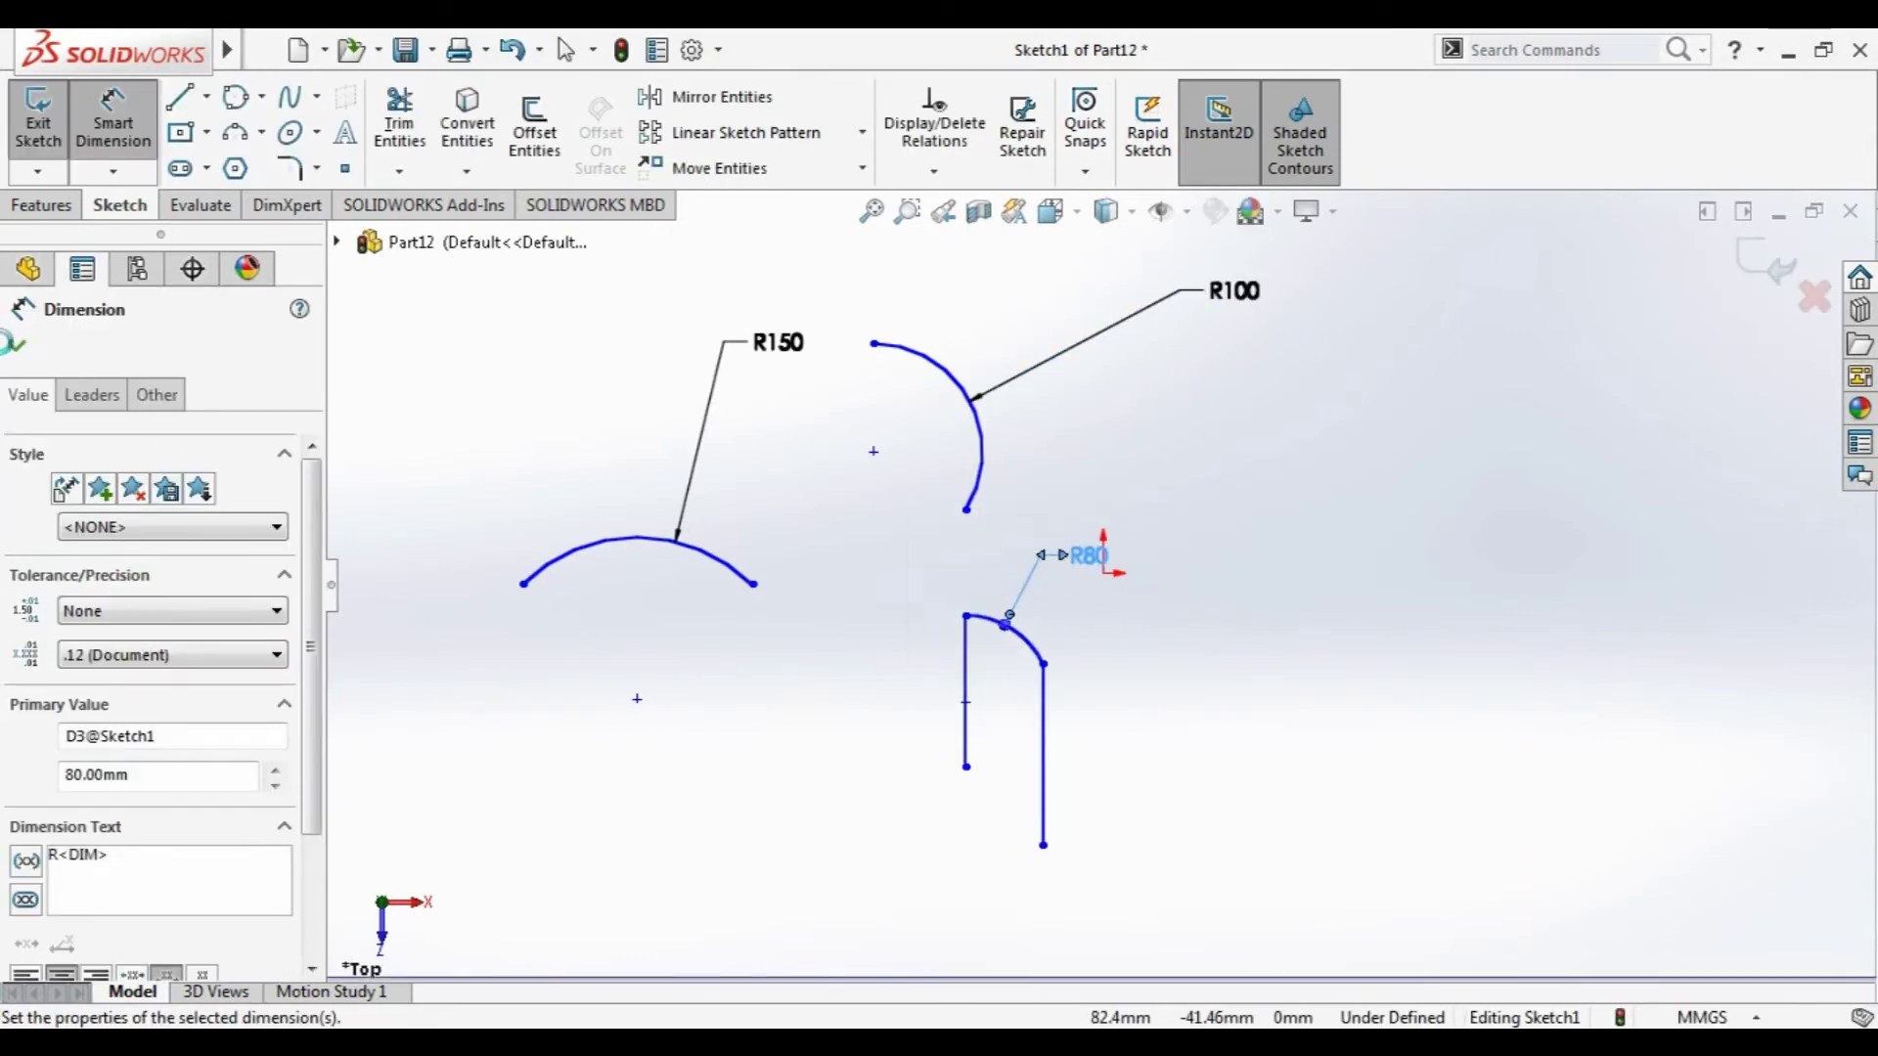
key(Escape)
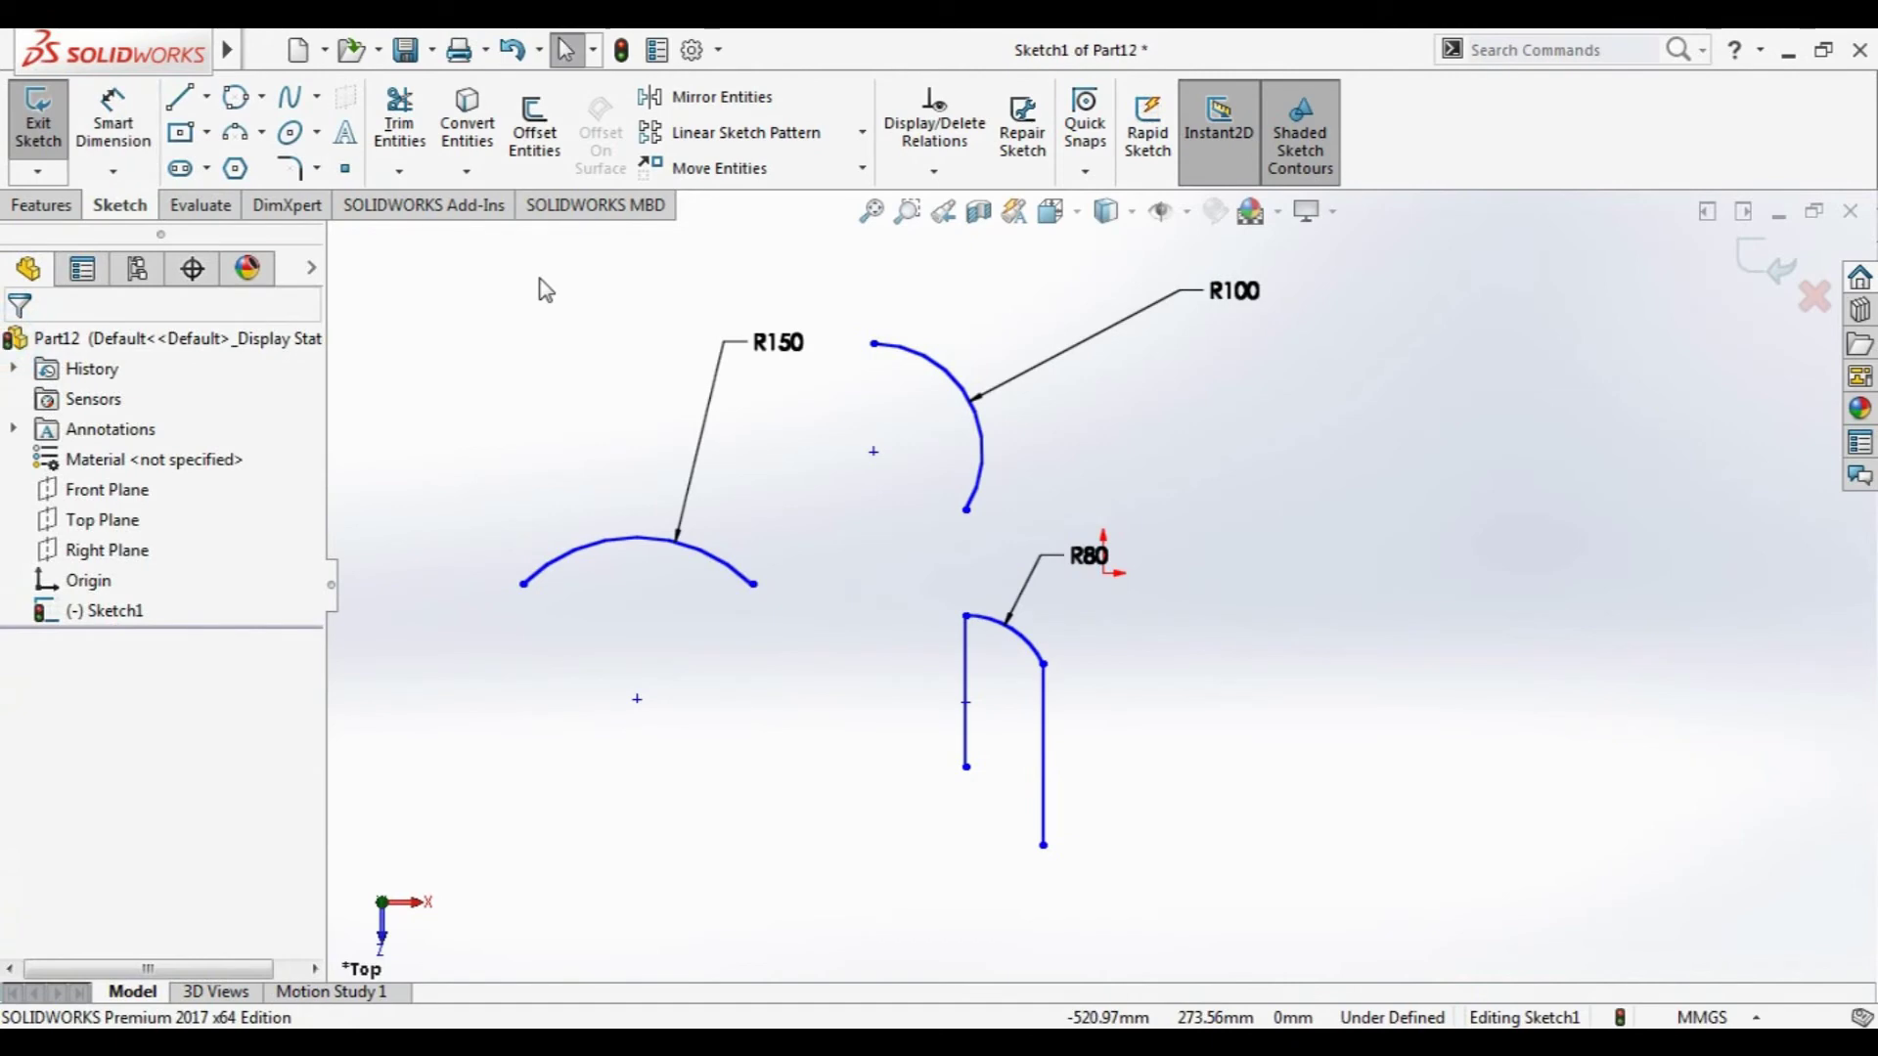